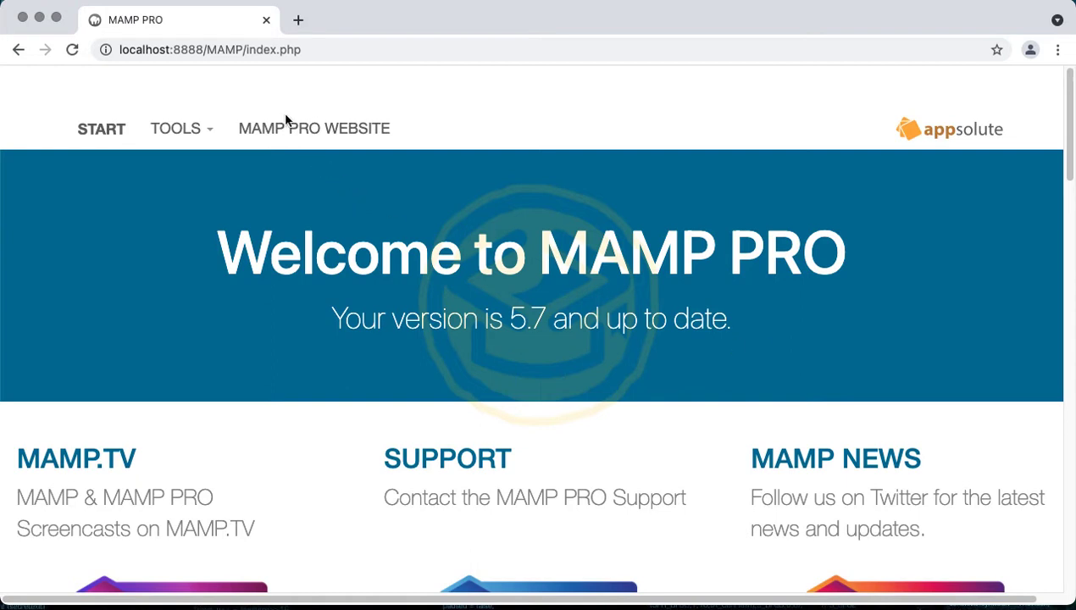
Copy the localhost:8888 address into a new Chrome tab and load localhost:8888/plugin
drag(207, 50, 112, 50)
key(super+c)
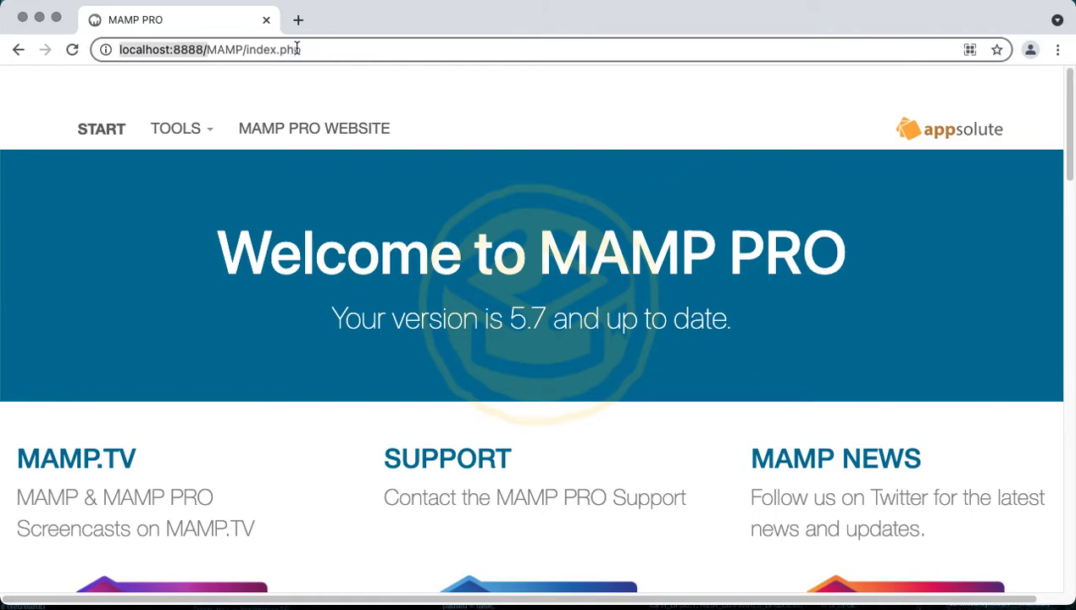
click(297, 20)
text(plugin/wp-login.php?loggedout=true&wp_lang=en_US)
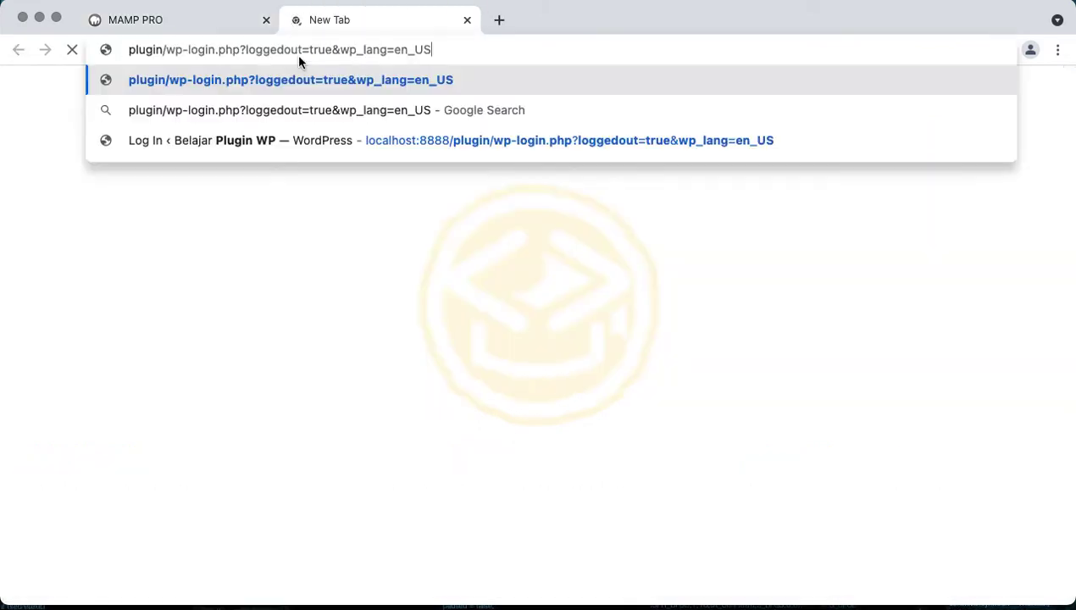
click(210, 32)
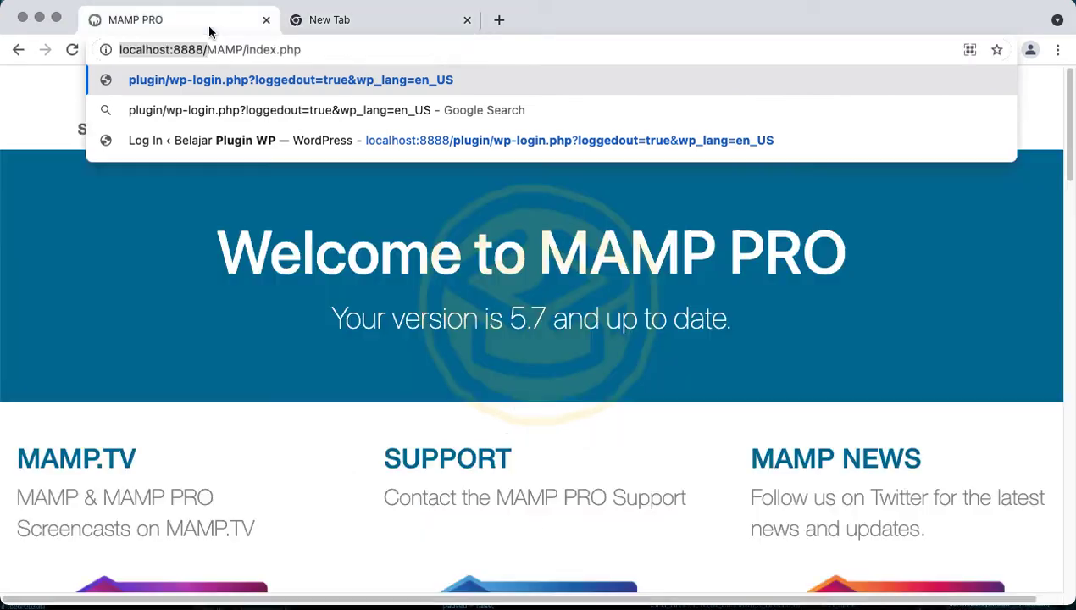
click(348, 30)
click(306, 49)
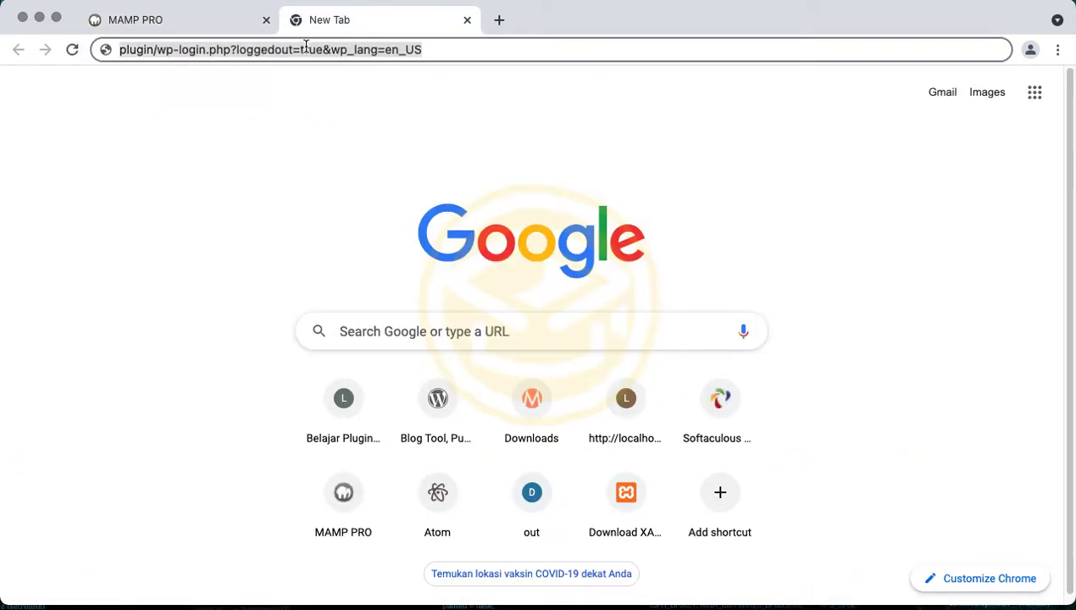
key(super+v)
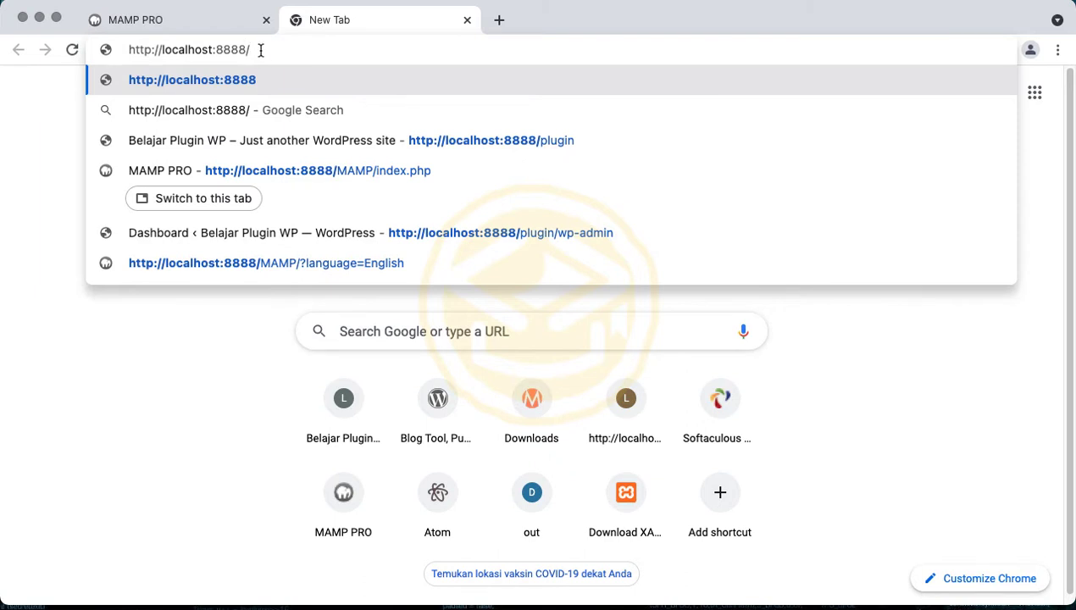
double_click(233, 49)
click(276, 49)
text(plugin)
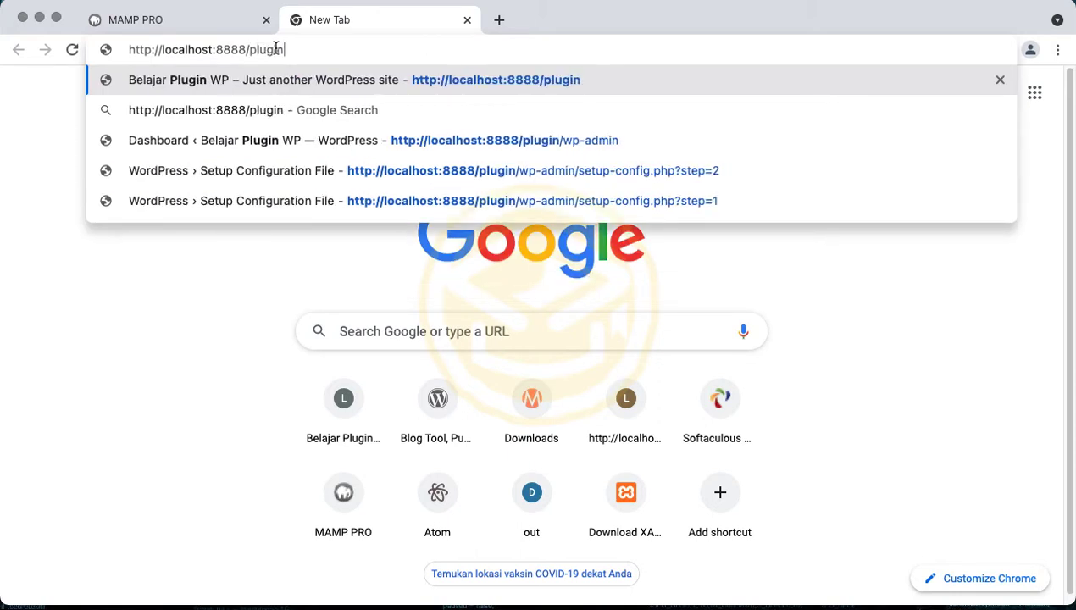
key(Return)
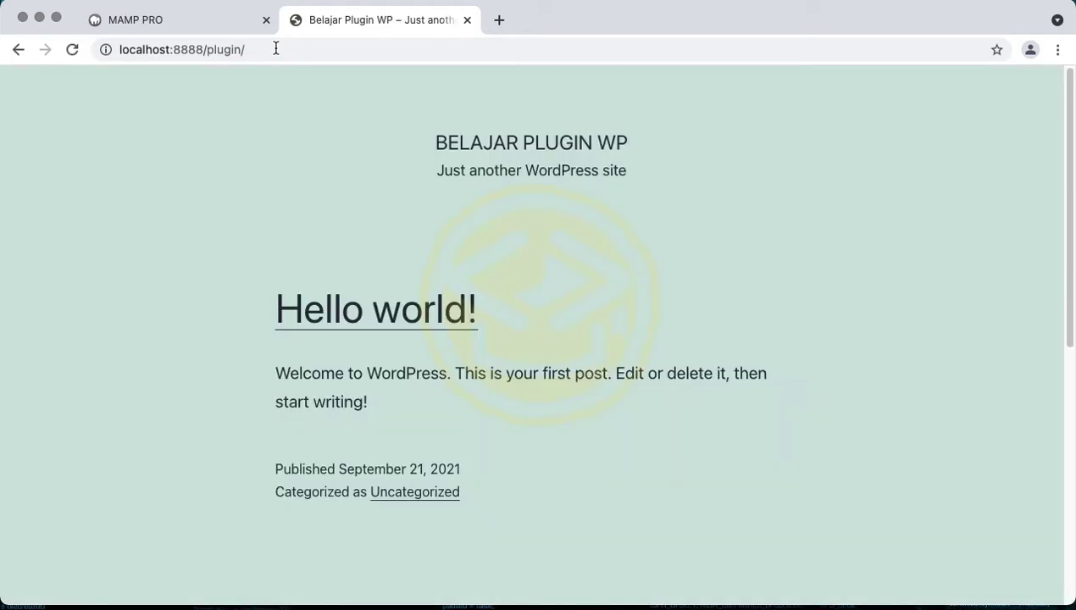
Append wp-admin to the site address to reach the WordPress login page
scroll(315, 240, down, 5)
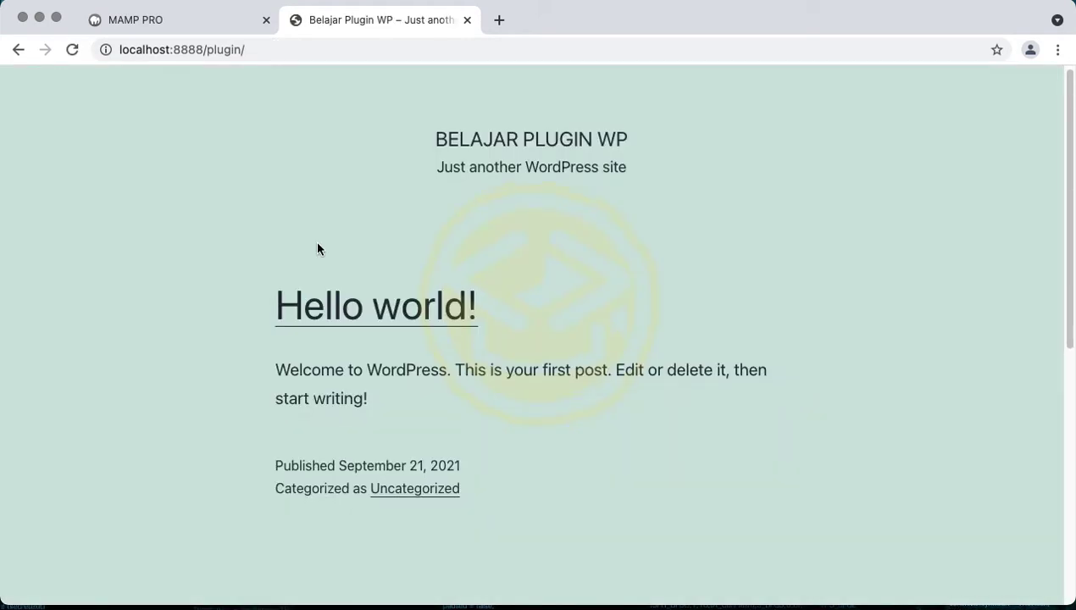
scroll(315, 240, up, 5)
click(306, 47)
click(355, 46)
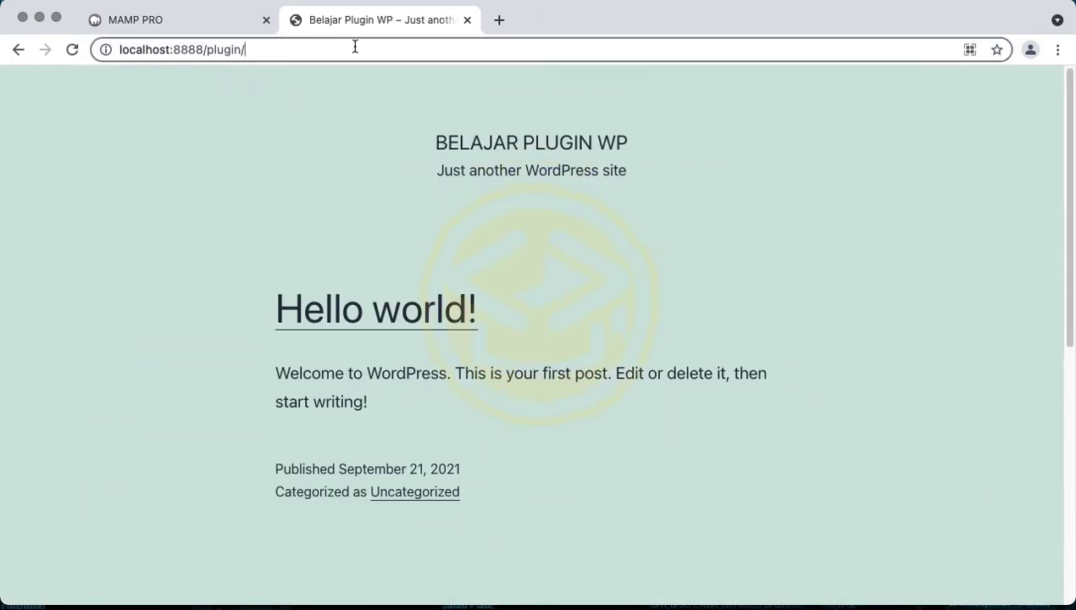
text(wp-admin)
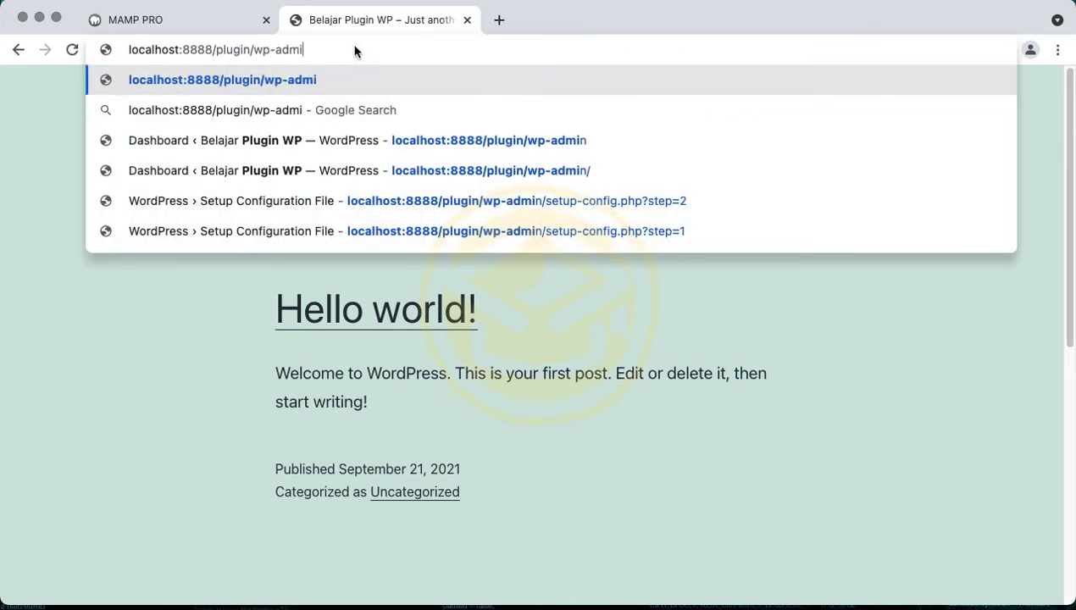
key(Return)
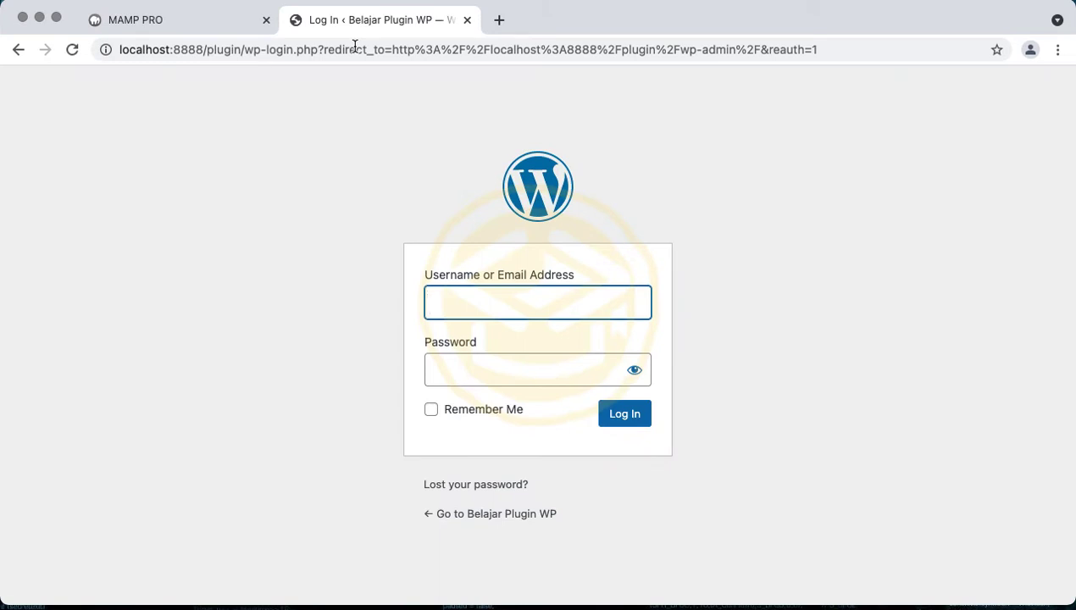
Log in with the saved admin username and the account password, with Remember Me ticked
click(449, 288)
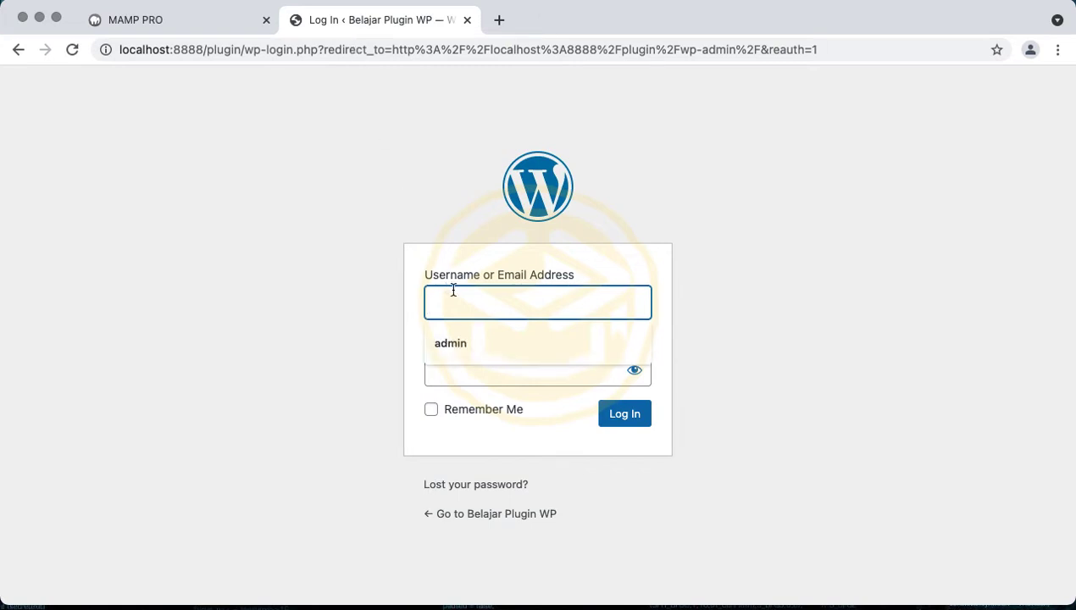
click(471, 344)
click(471, 362)
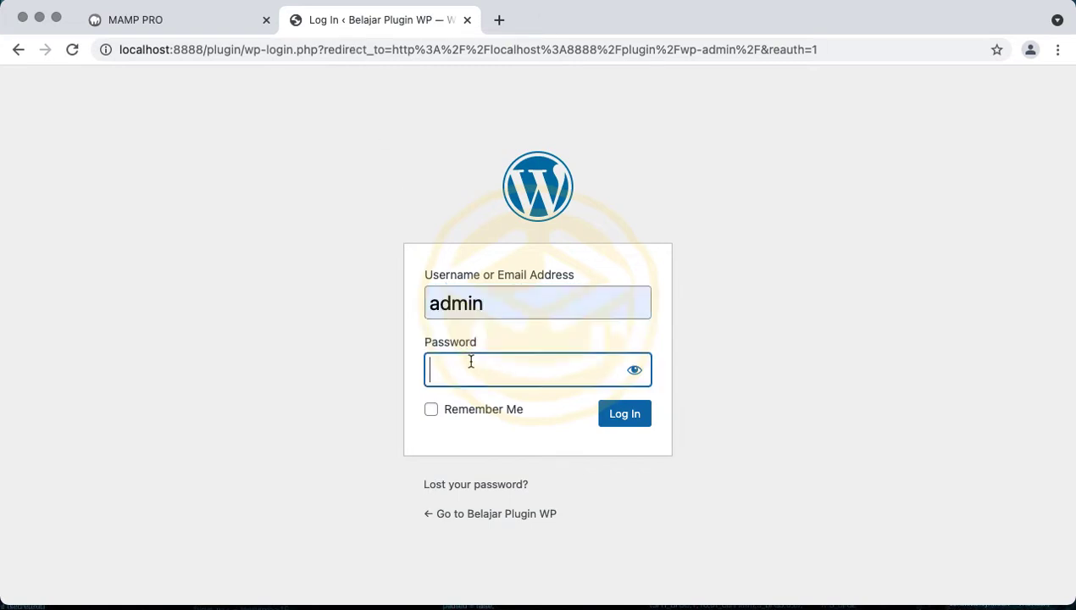
text(123456)
key(super+a)
text(123456789)
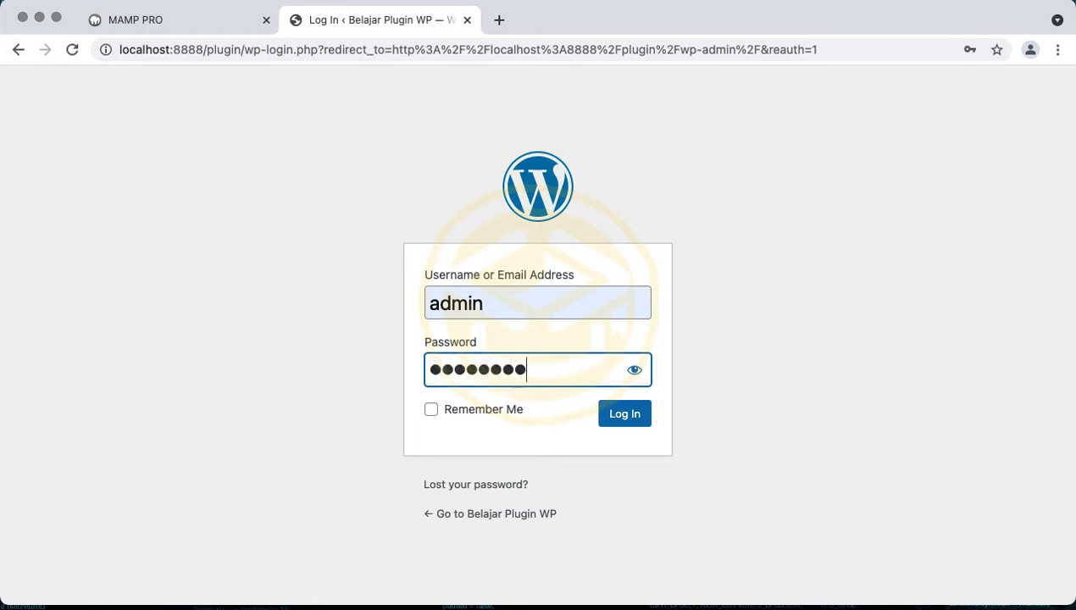
click(434, 409)
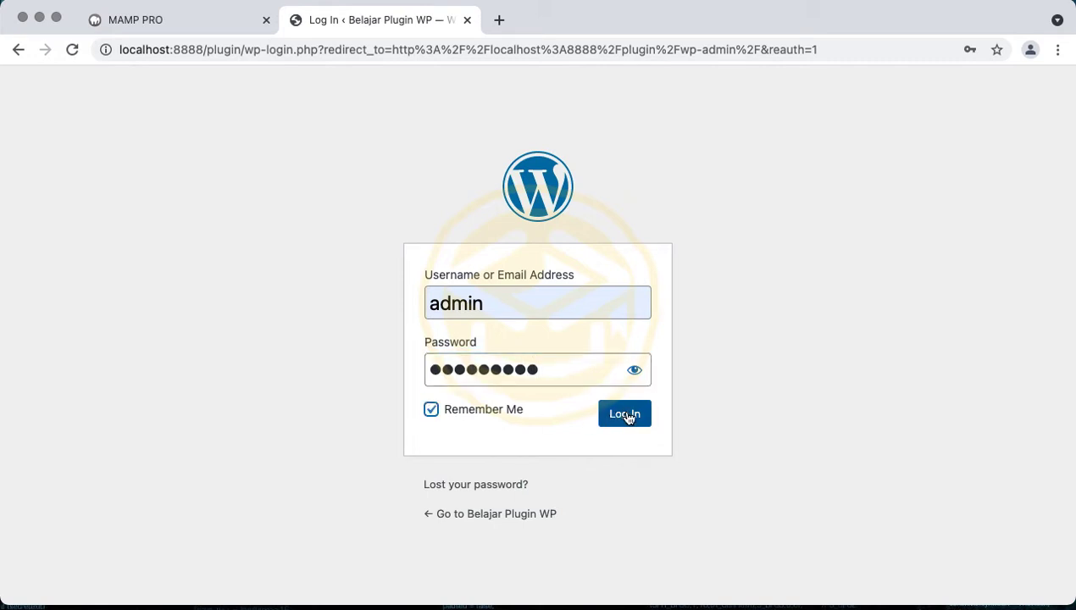
click(625, 415)
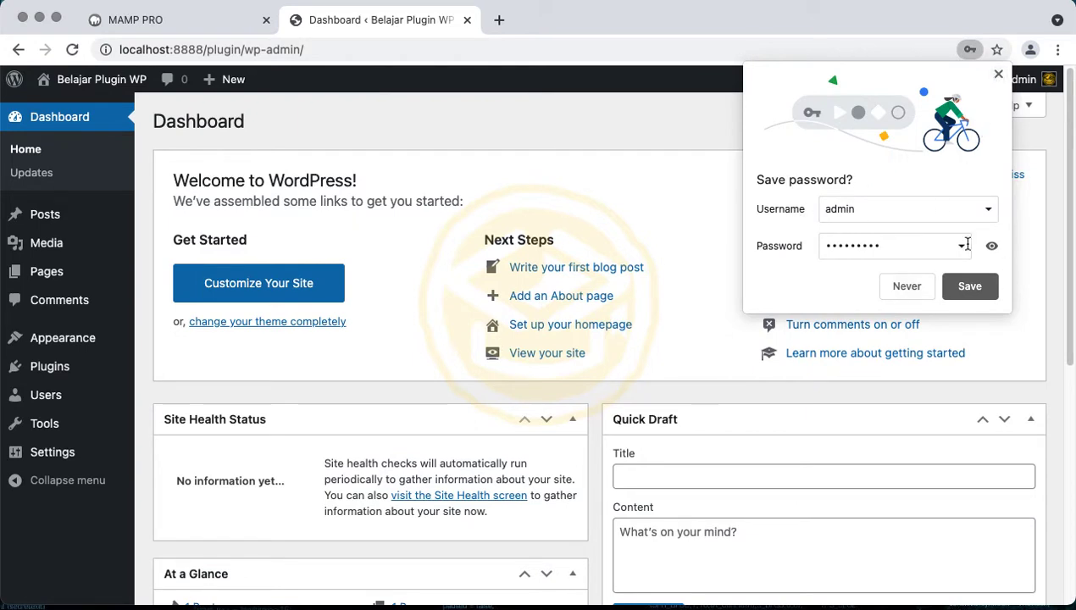
Dismiss Chrome's save-password prompt and scroll through the Dashboard
click(997, 75)
scroll(650, 183, down, 1)
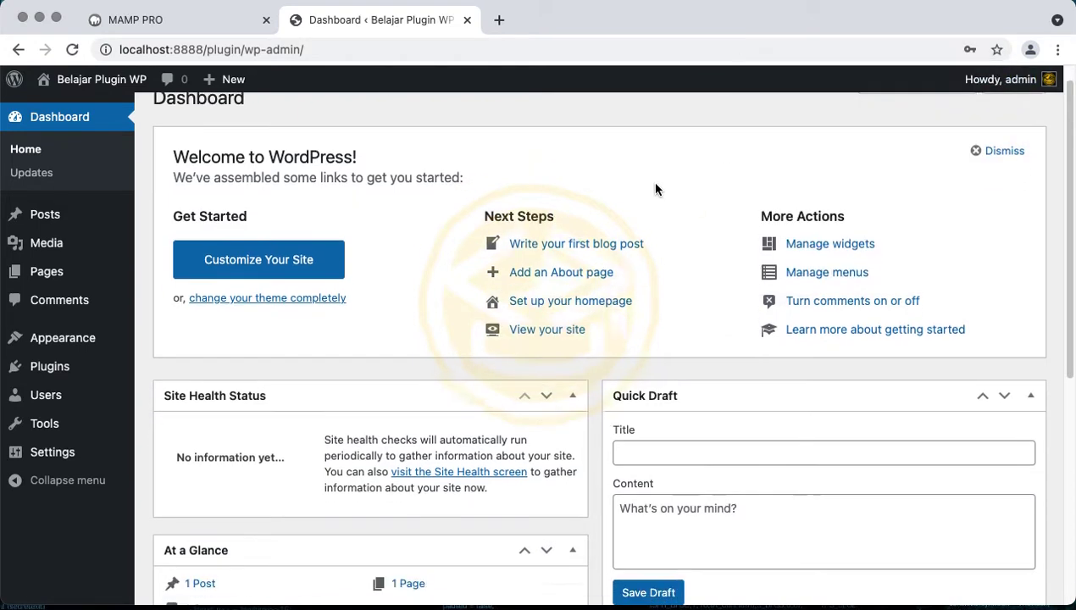
scroll(655, 189, down, 5)
scroll(656, 189, up, 6)
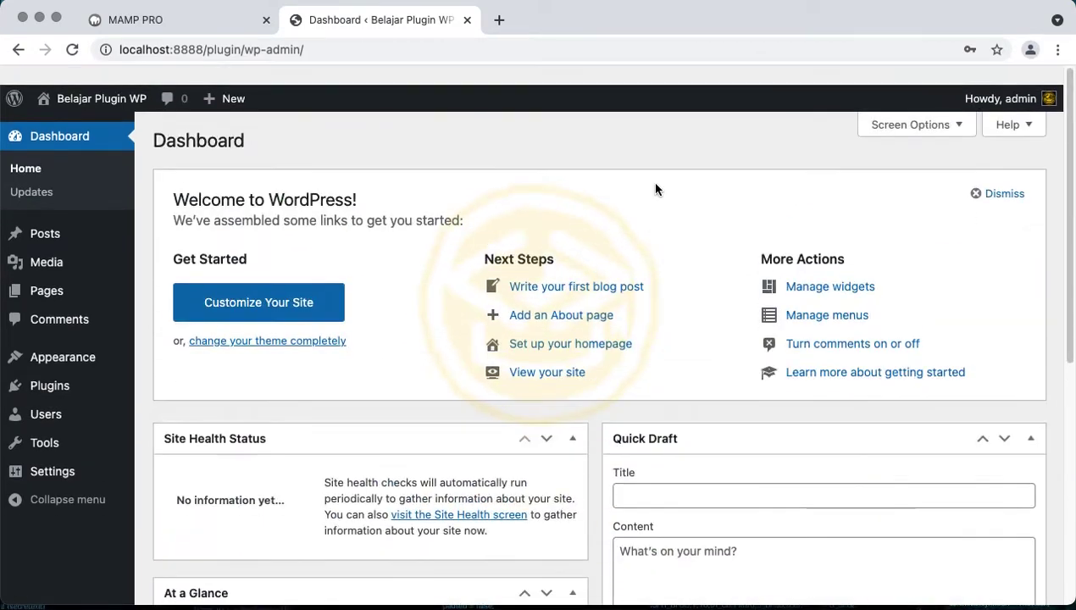
scroll(655, 189, down, 1)
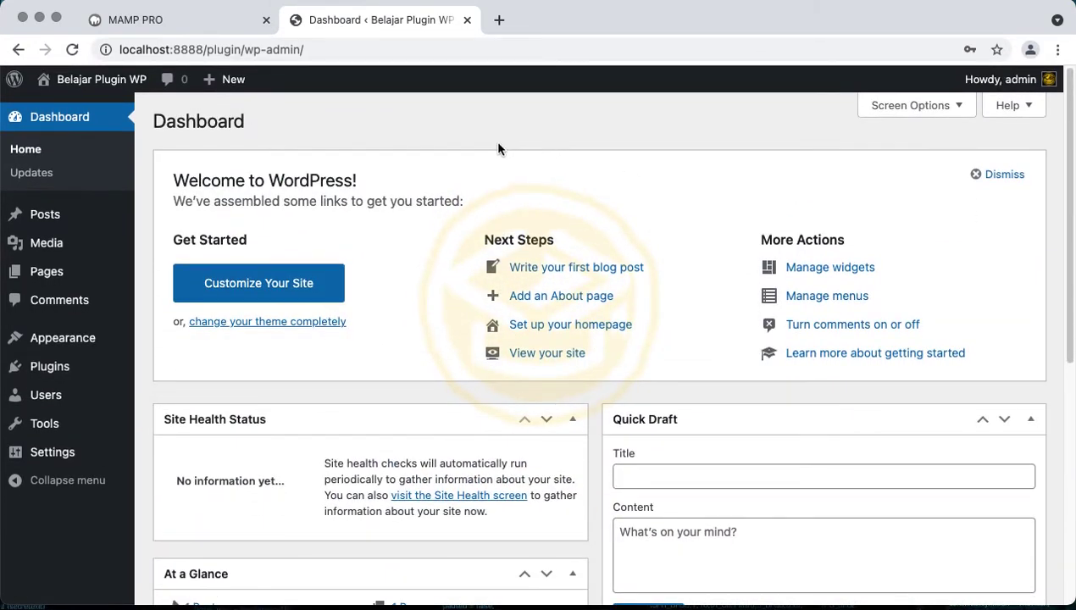
Highlight the Welcome to WordPress! heading and the welcome panel's subtitle line
triple_click(253, 179)
click(250, 201)
scroll(324, 383, down, 1)
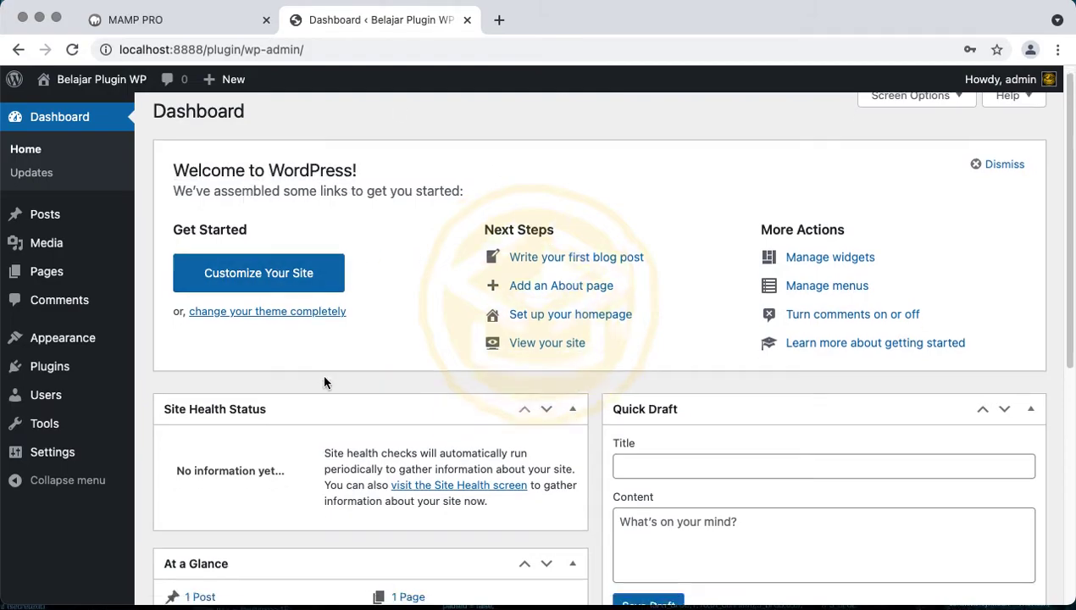
scroll(324, 383, down, 5)
scroll(324, 383, up, 6)
scroll(323, 383, down, 6)
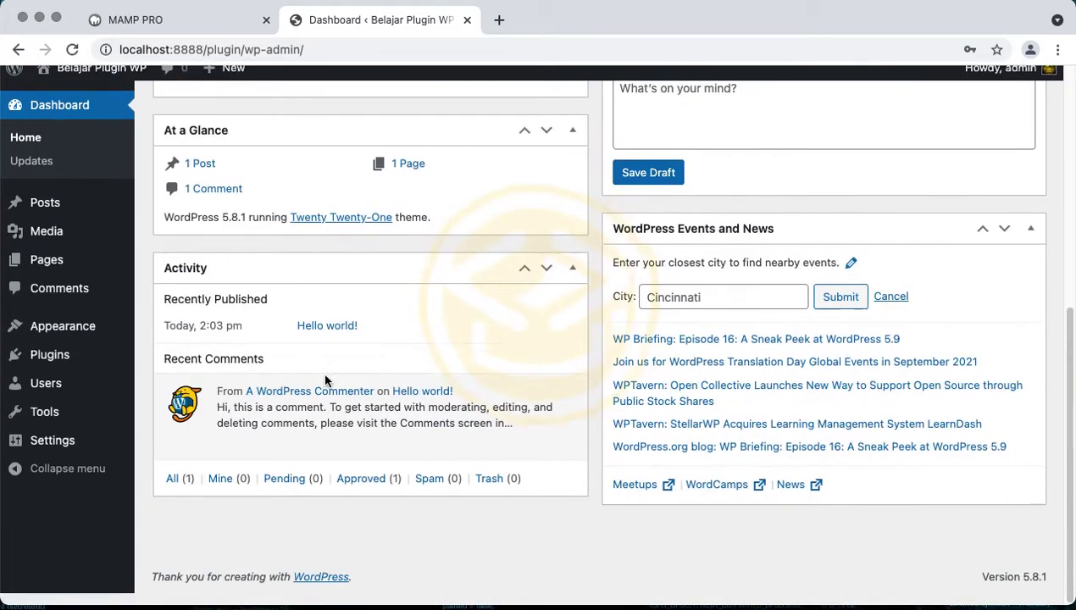
scroll(325, 380, up, 6)
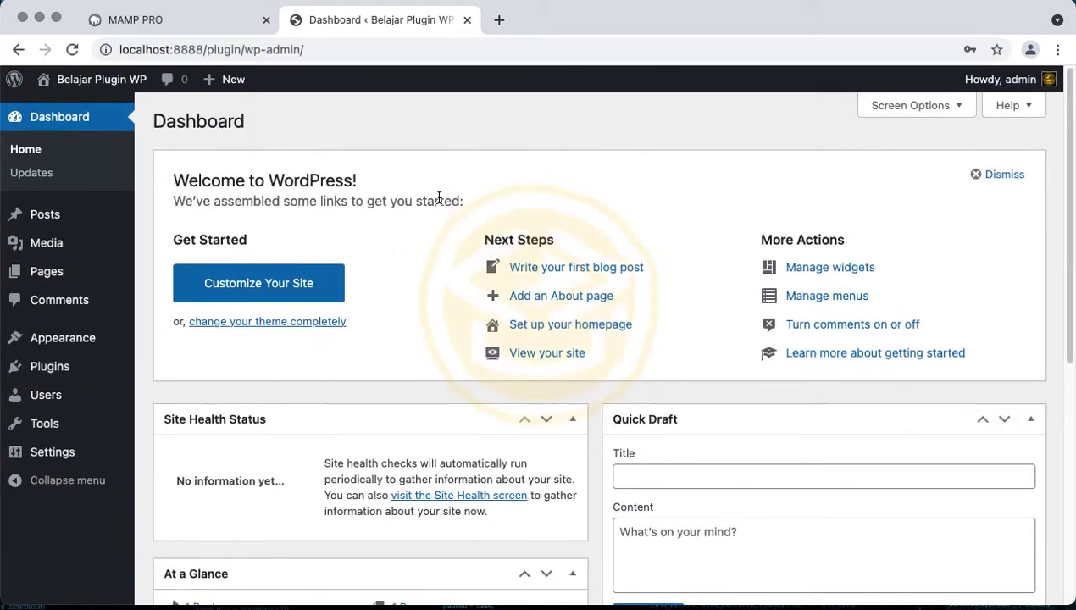
triple_click(387, 205)
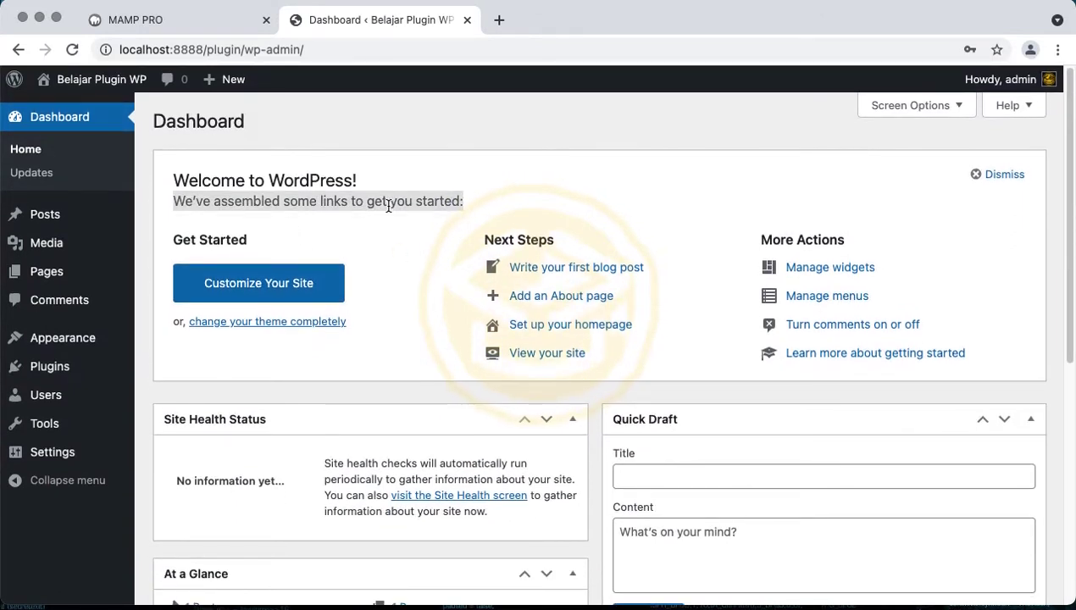
click(357, 188)
Reselect the Welcome to WordPress! heading, then look over the admin bar
triple_click(346, 183)
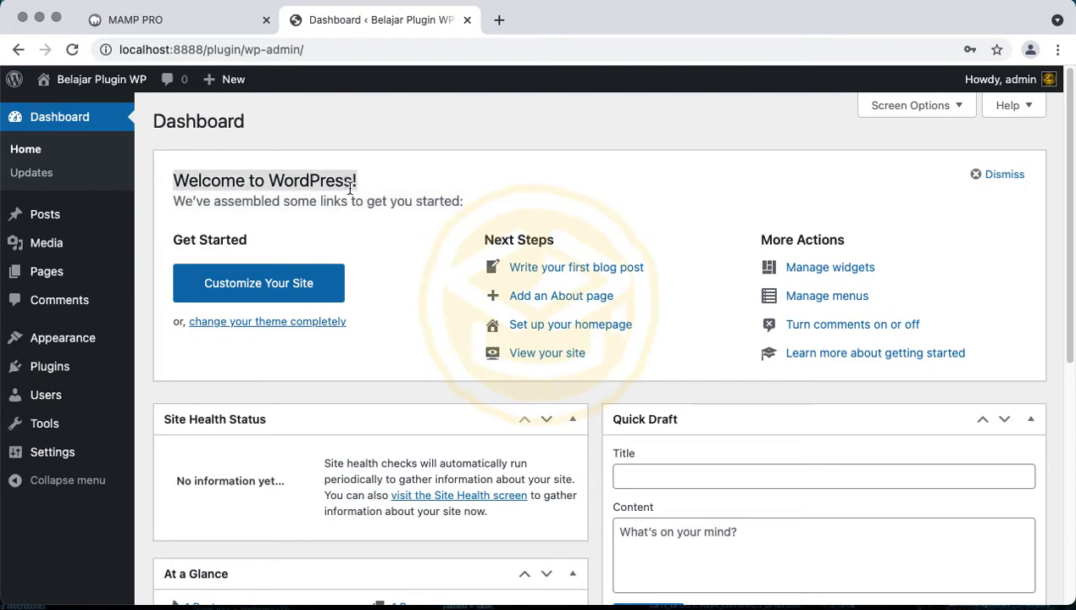
double_click(356, 199)
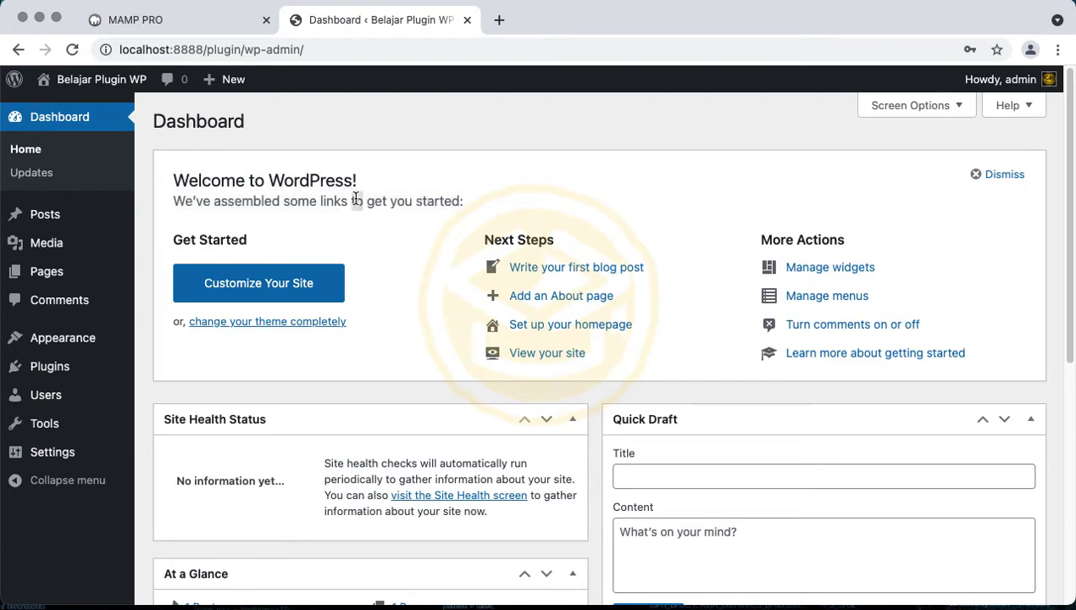
triple_click(246, 168)
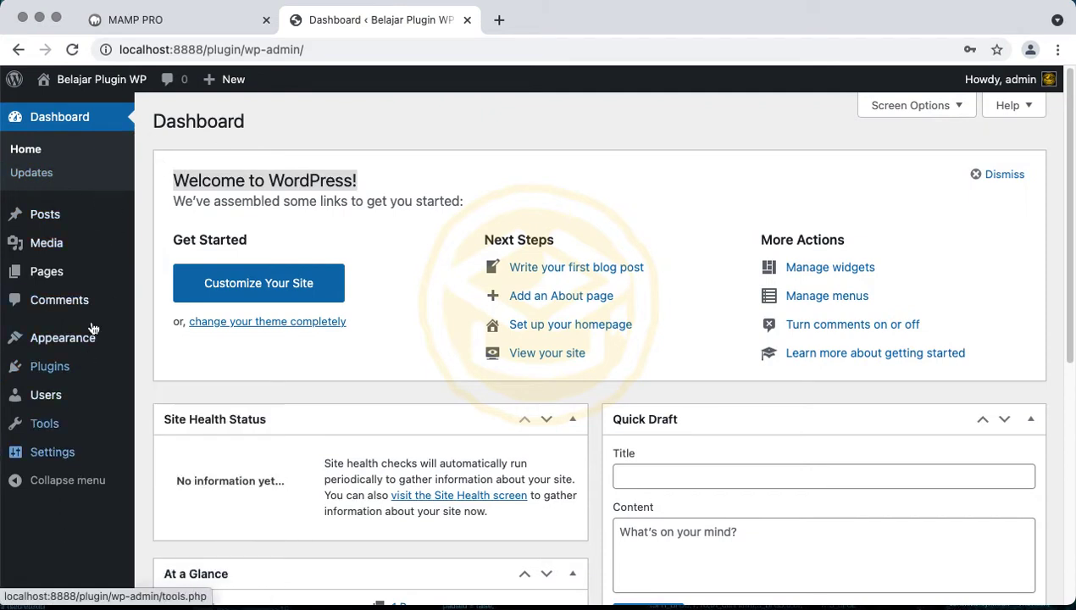
mouse_move(105, 220)
click(208, 150)
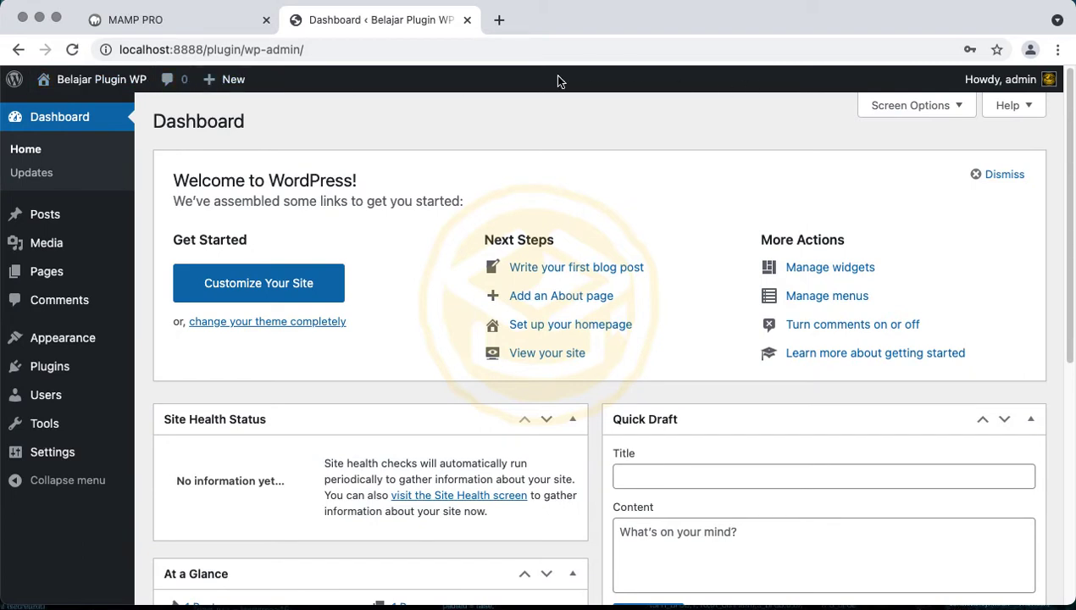
mouse_move(127, 88)
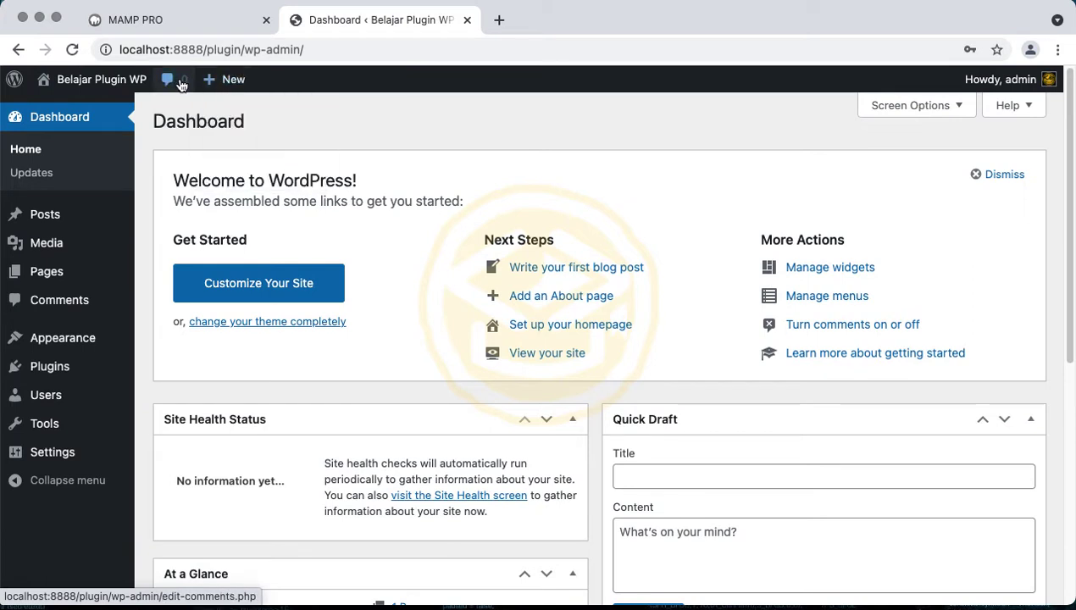
mouse_move(241, 87)
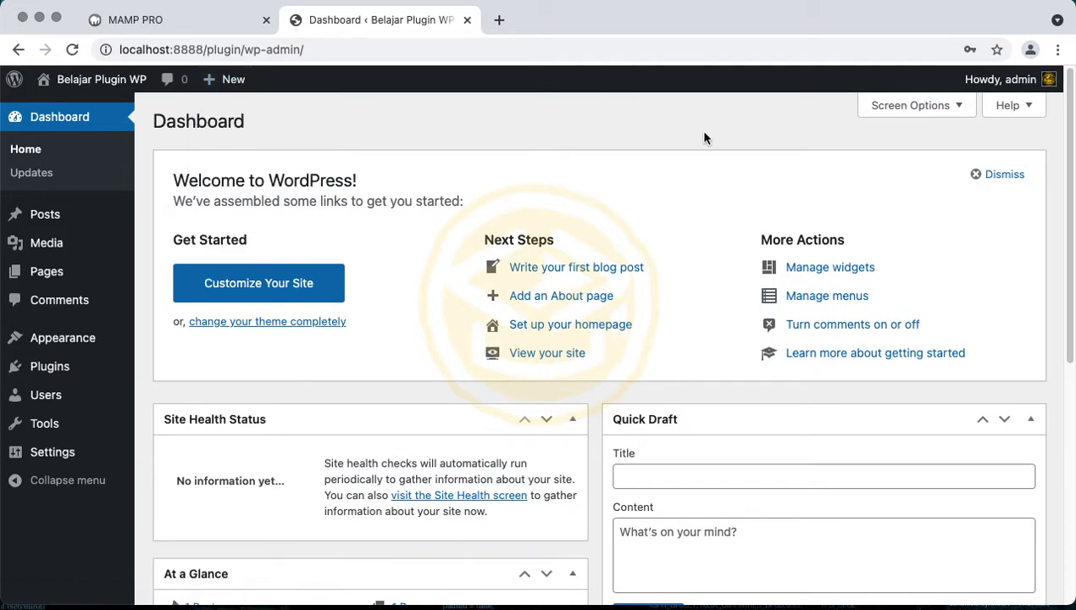
mouse_move(1044, 89)
Open Updates and review the 5.8.1 latest-version message and up-to-date Plugins section
click(71, 175)
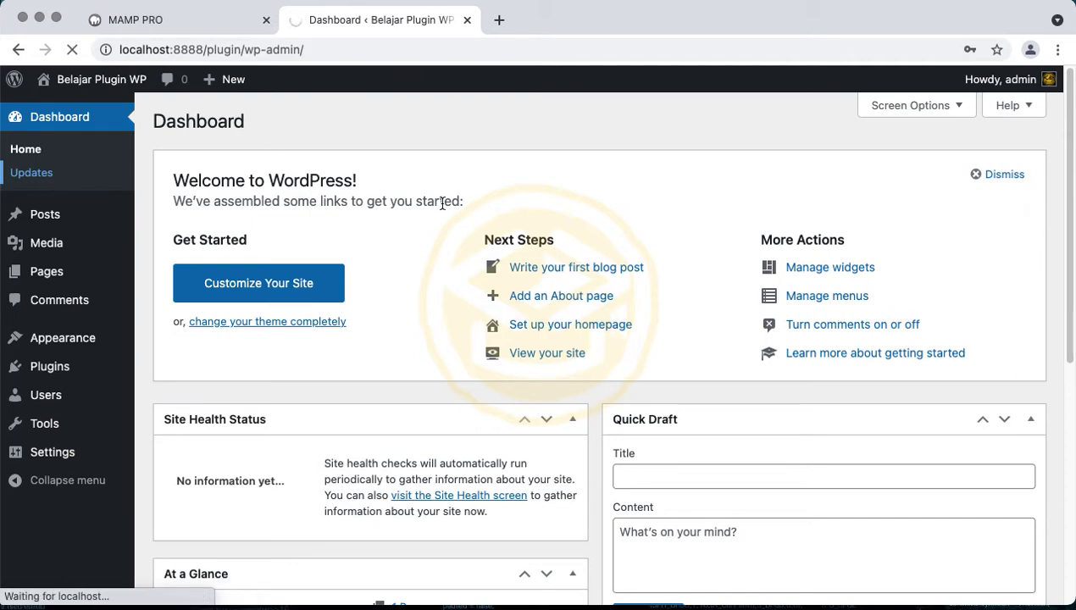
scroll(441, 204, down, 6)
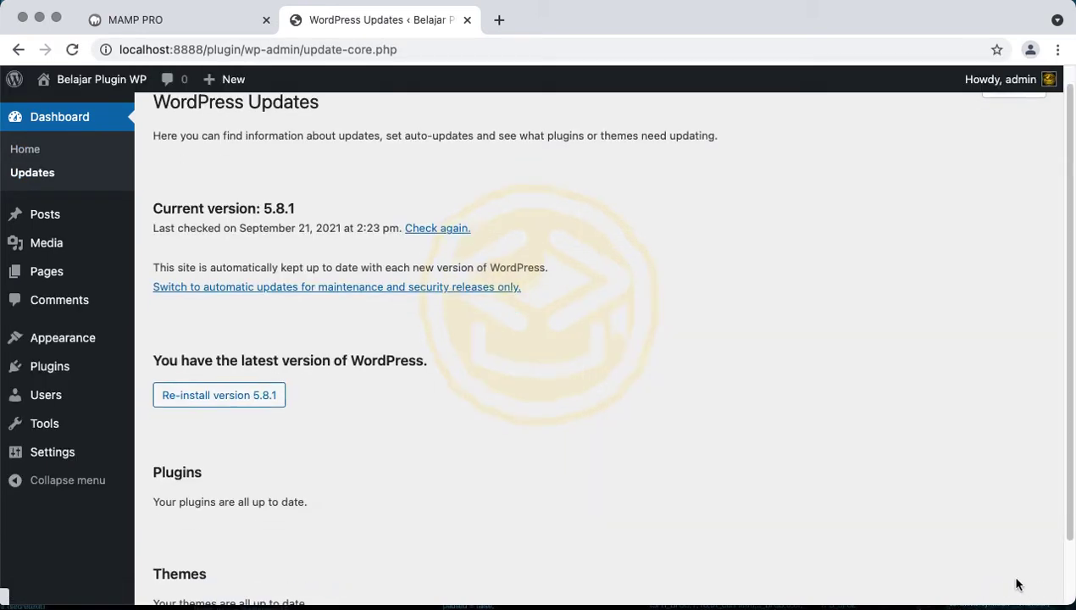
scroll(857, 505, down, 2)
scroll(788, 487, up, 2)
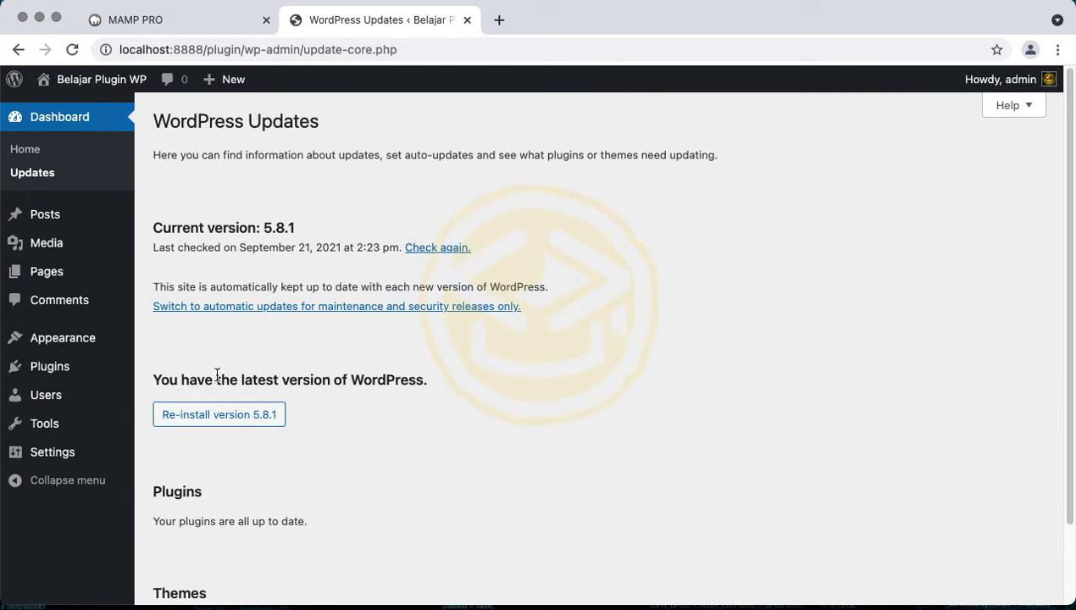
triple_click(312, 379)
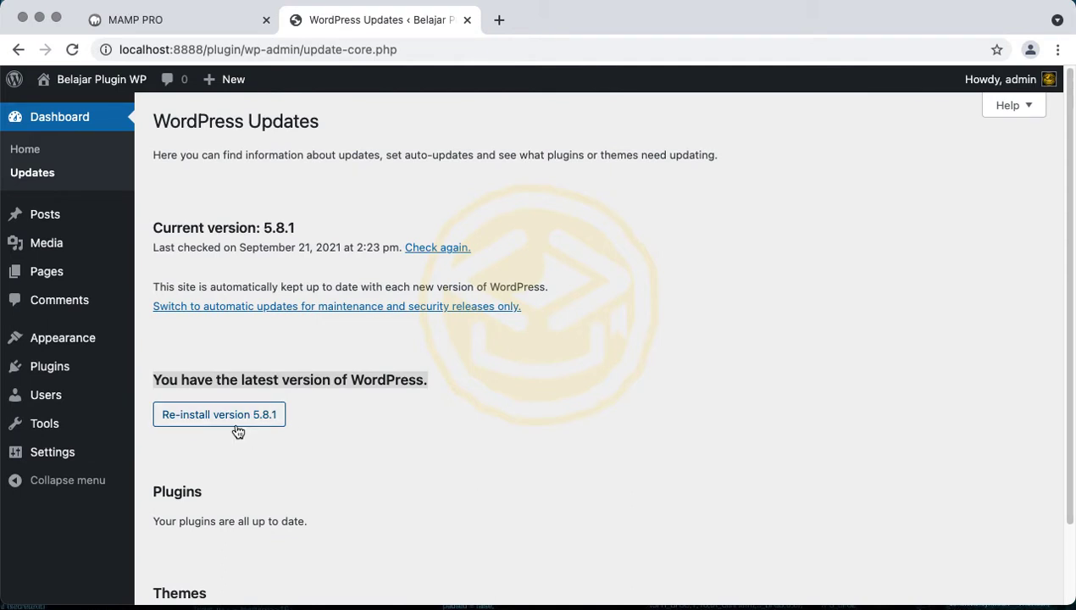
scroll(238, 443, down, 3)
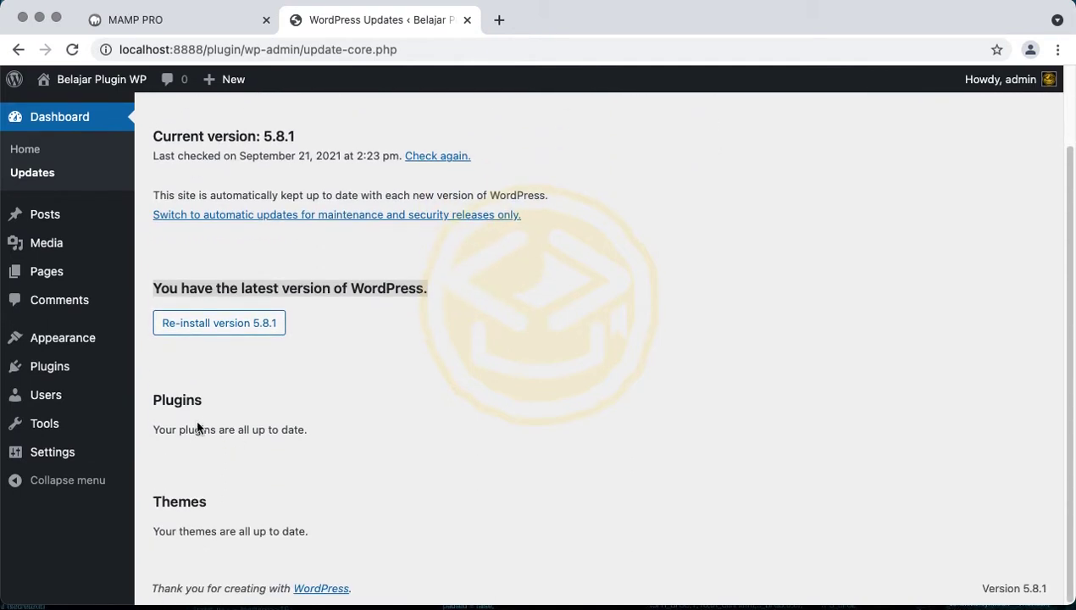
double_click(187, 400)
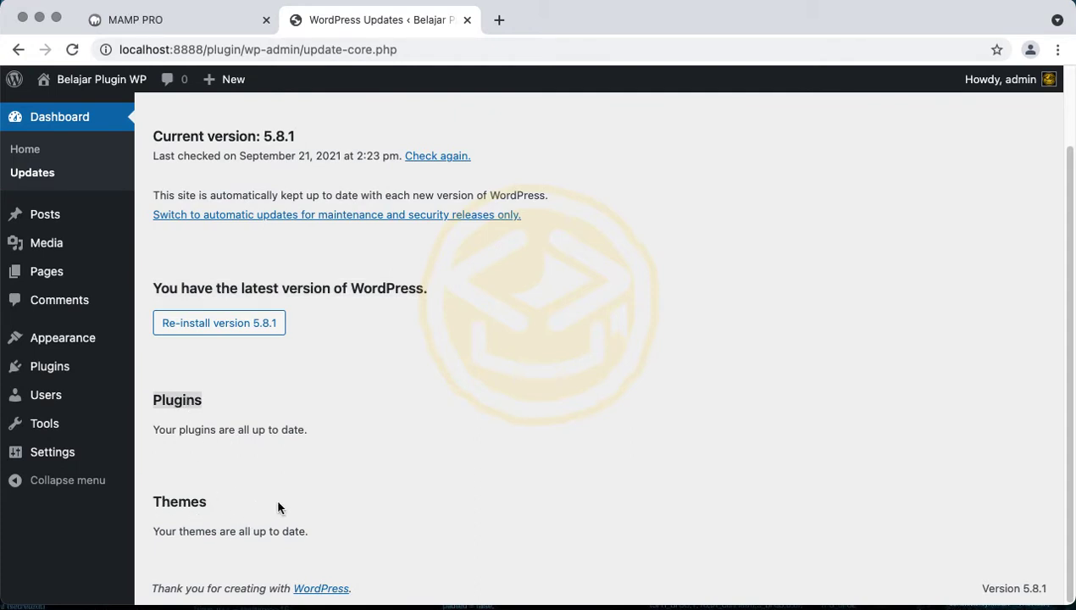
scroll(218, 523, up, 3)
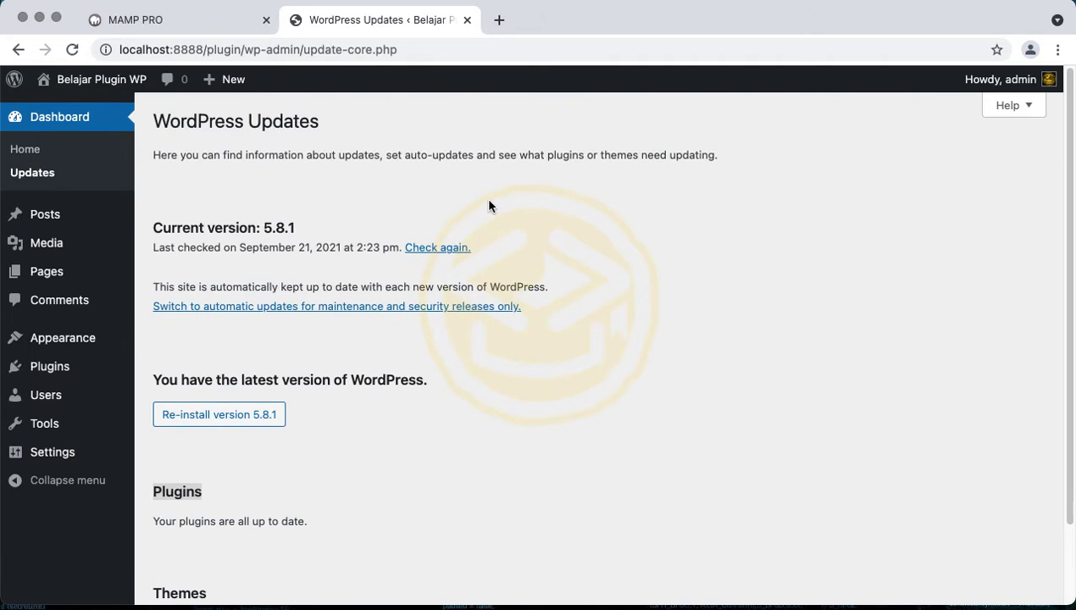
Show and hide the Updates help notes, then highlight the page description
click(1008, 106)
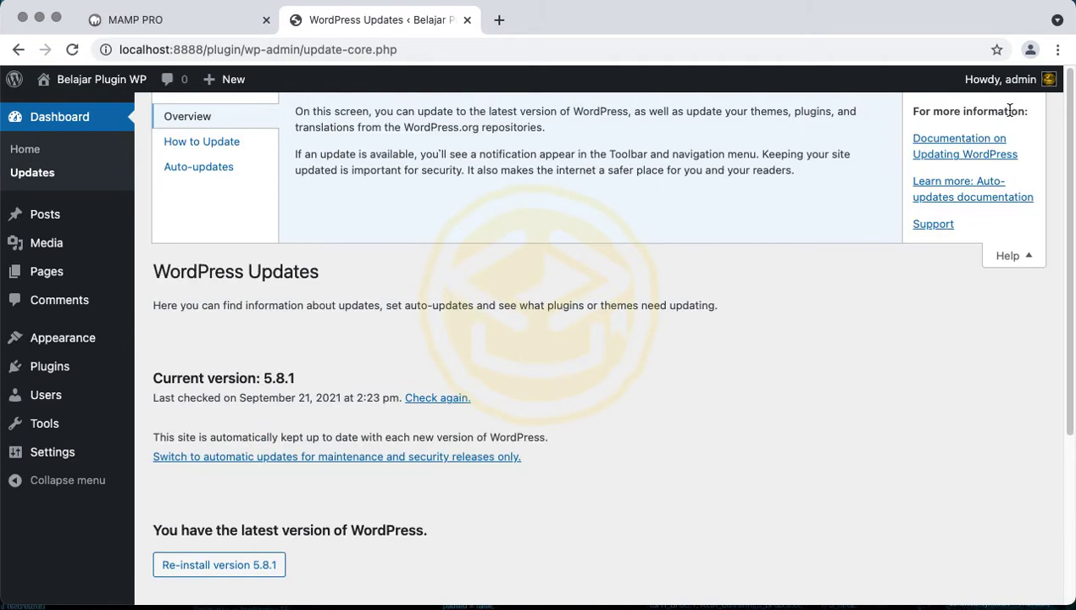
click(997, 256)
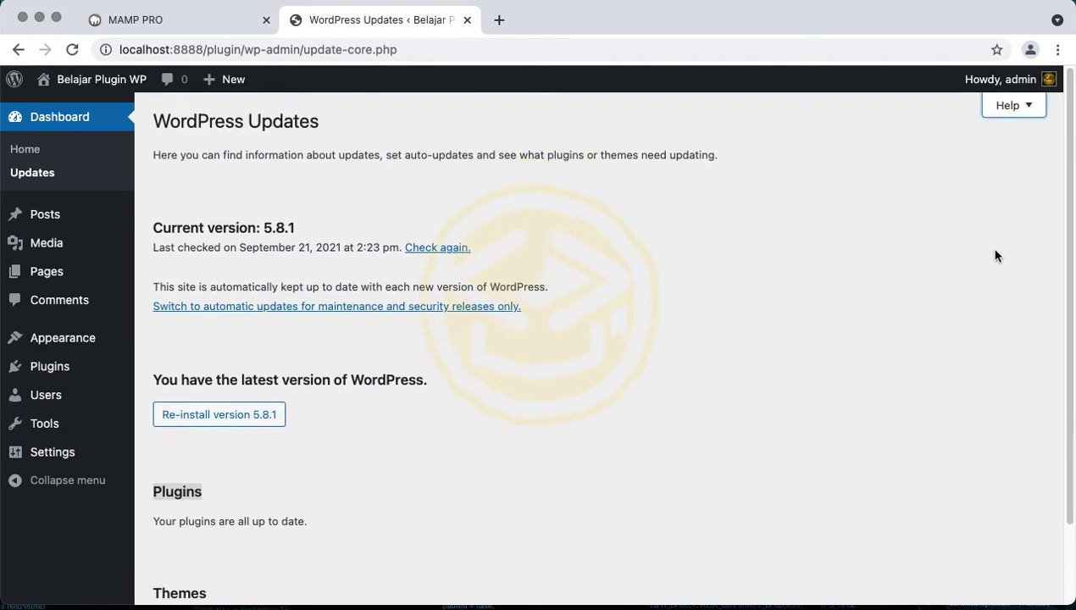
triple_click(426, 153)
mouse_move(96, 211)
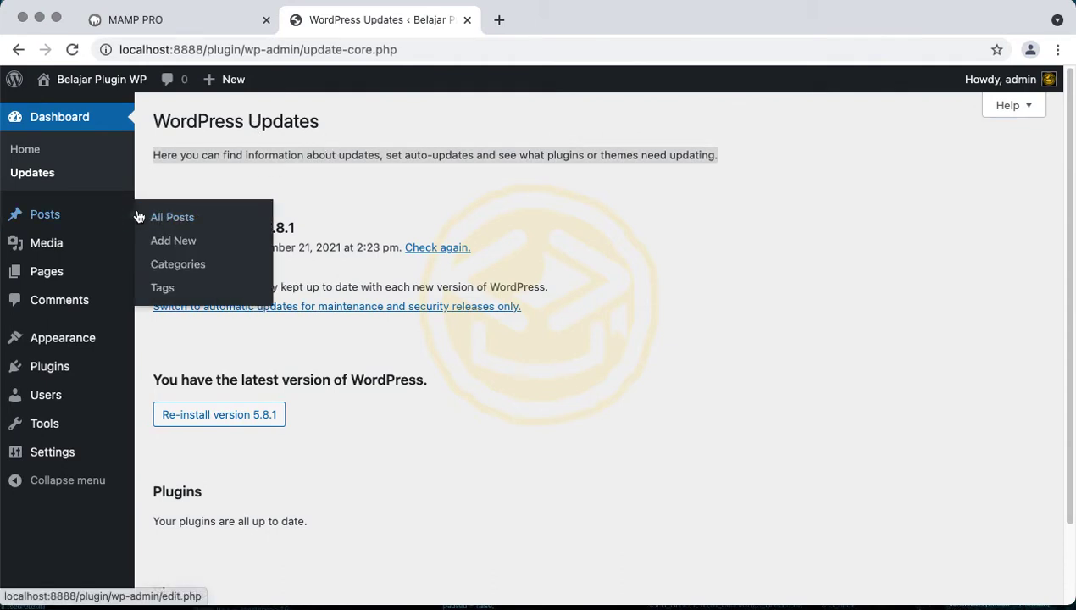
Open All Posts and check the Bulk actions, date and category filters without changing them
click(93, 215)
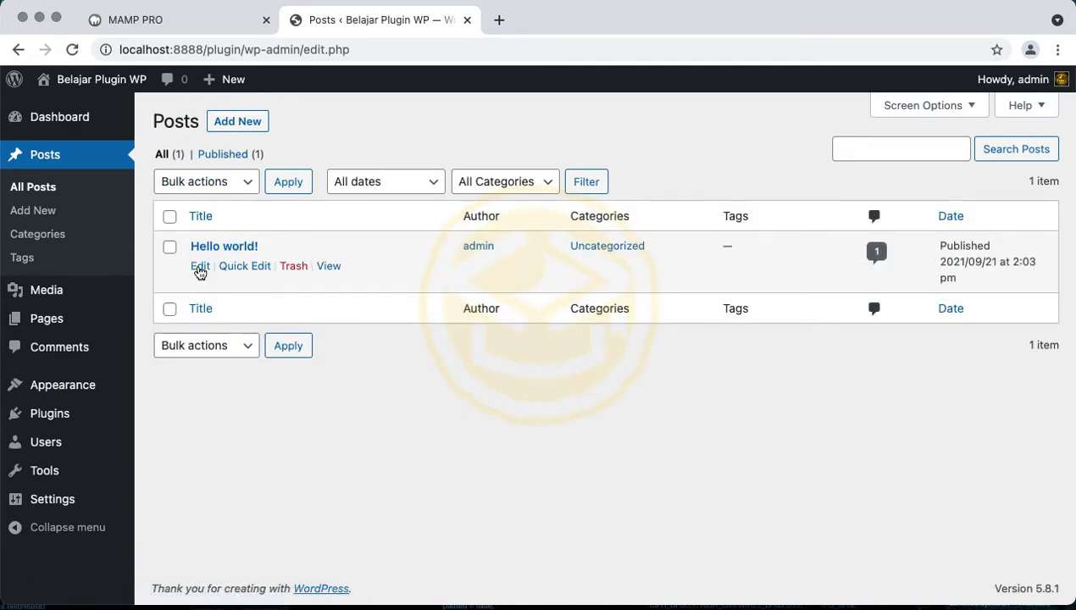
click(225, 180)
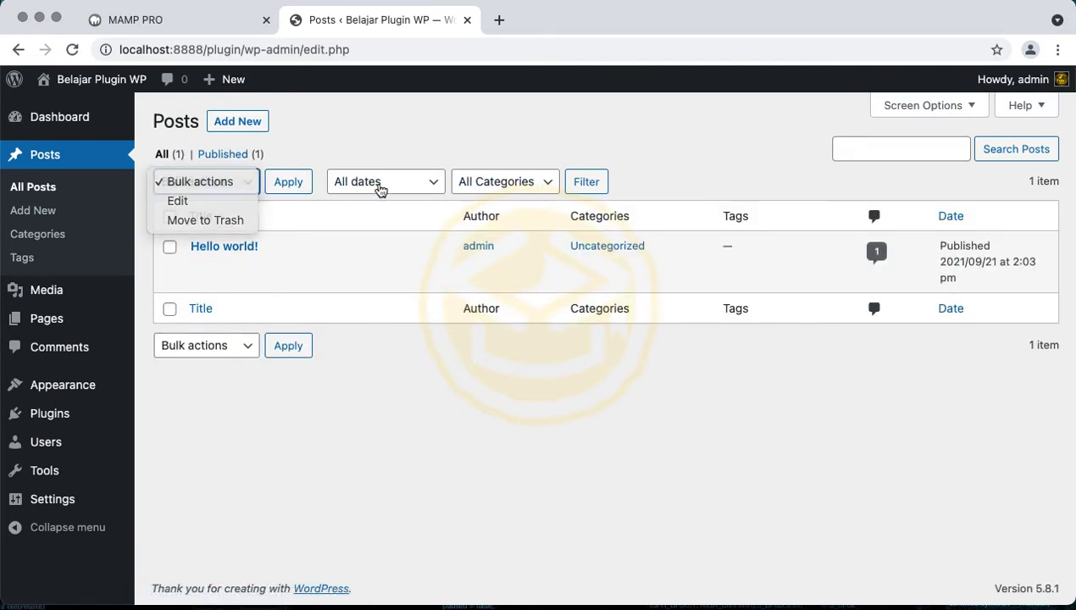
click(422, 186)
click(422, 186)
click(428, 185)
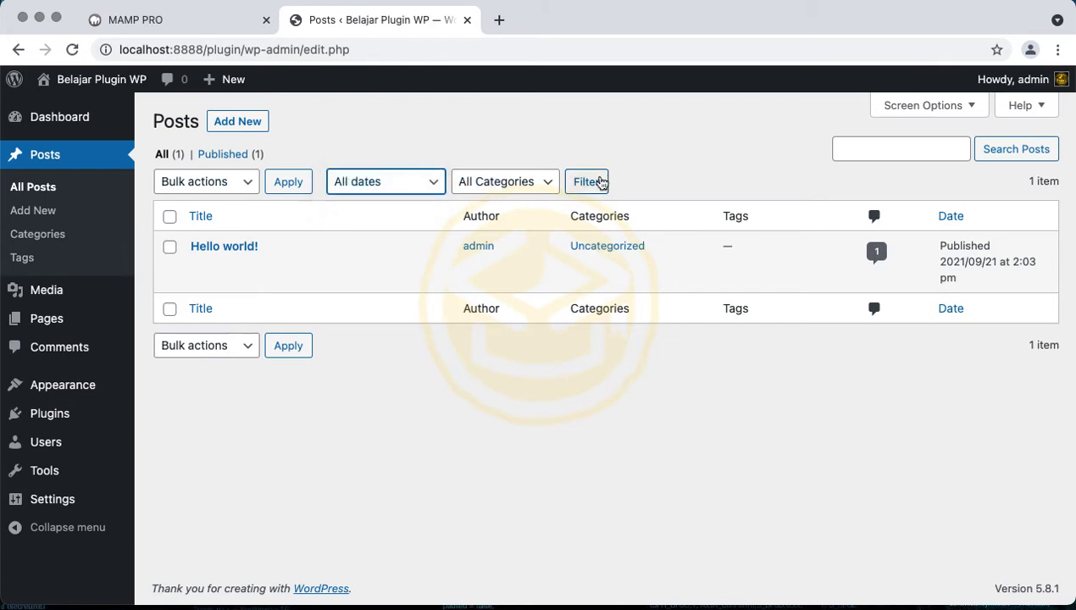
click(509, 180)
click(505, 159)
View the Hello world! post in a new tab, then return to the posts list
mouse_move(197, 254)
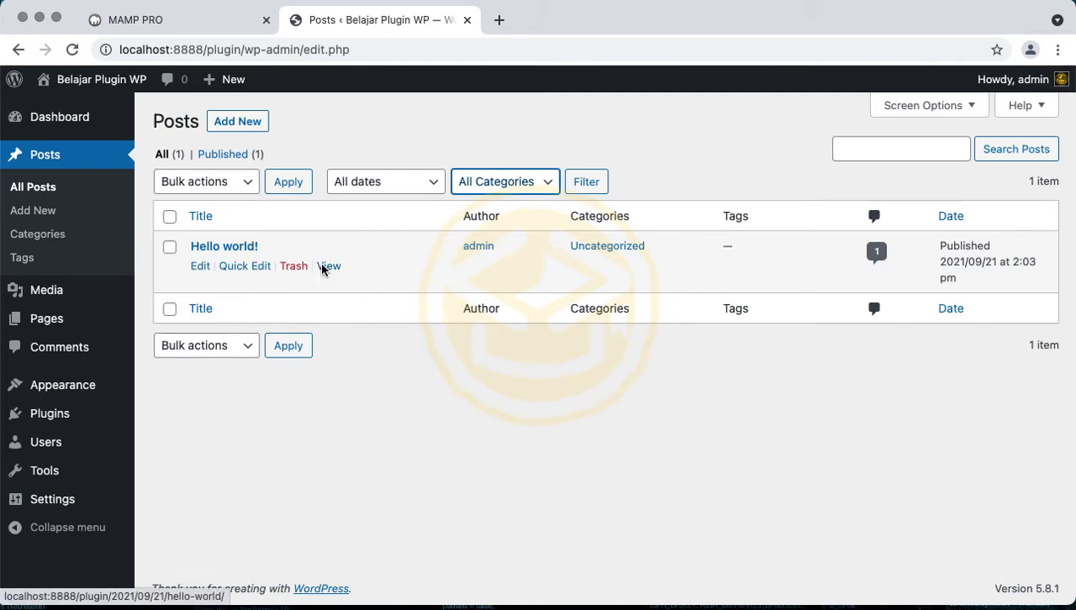
right_click(322, 268)
click(348, 275)
click(543, 30)
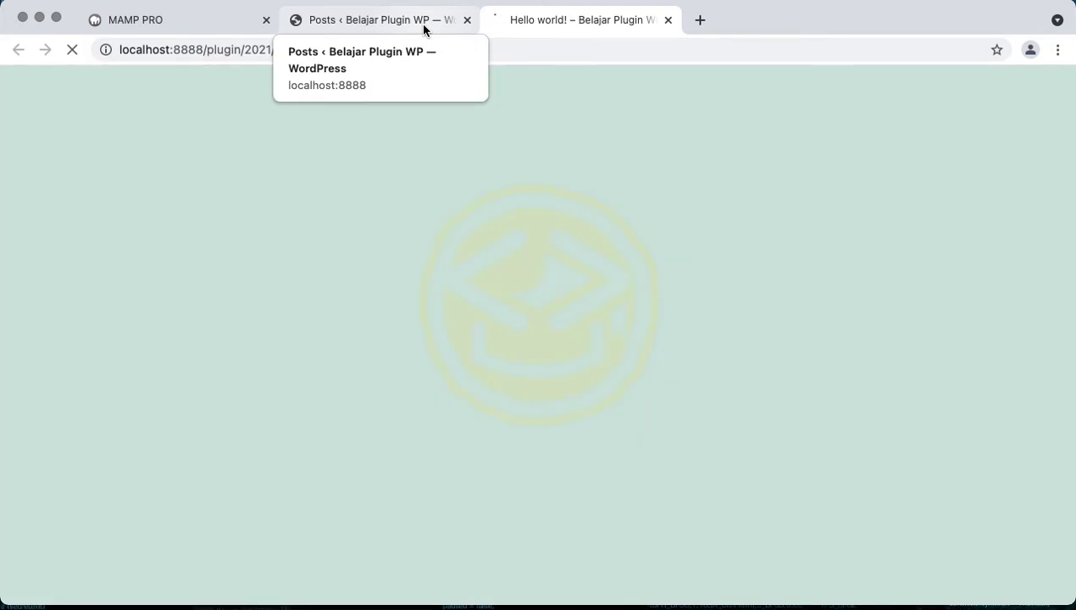
click(424, 30)
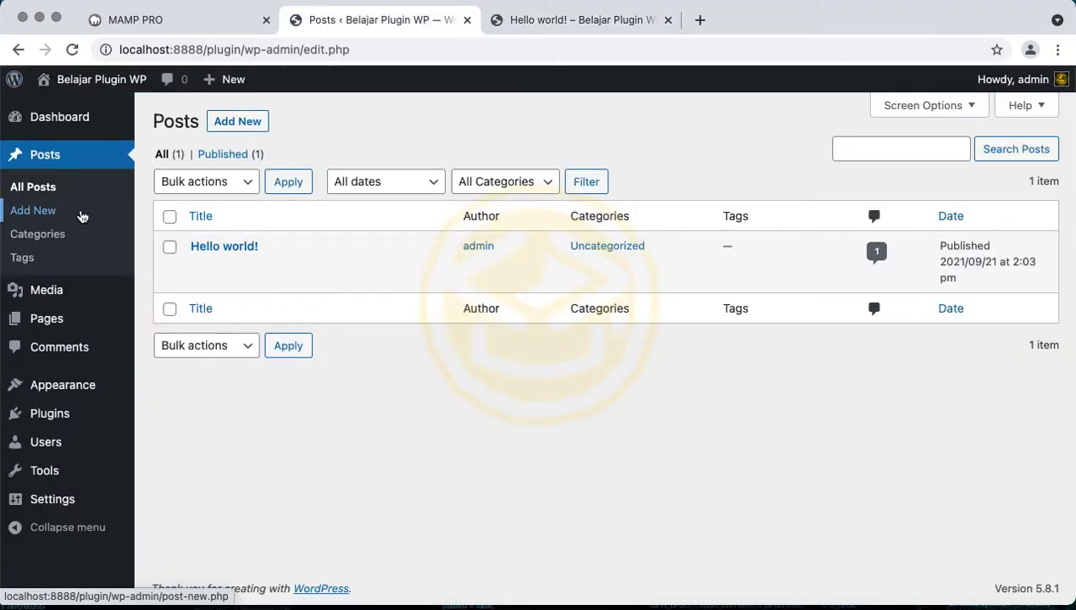
Load Categories and open a new post in its own tab, placed before Hello world!
click(84, 246)
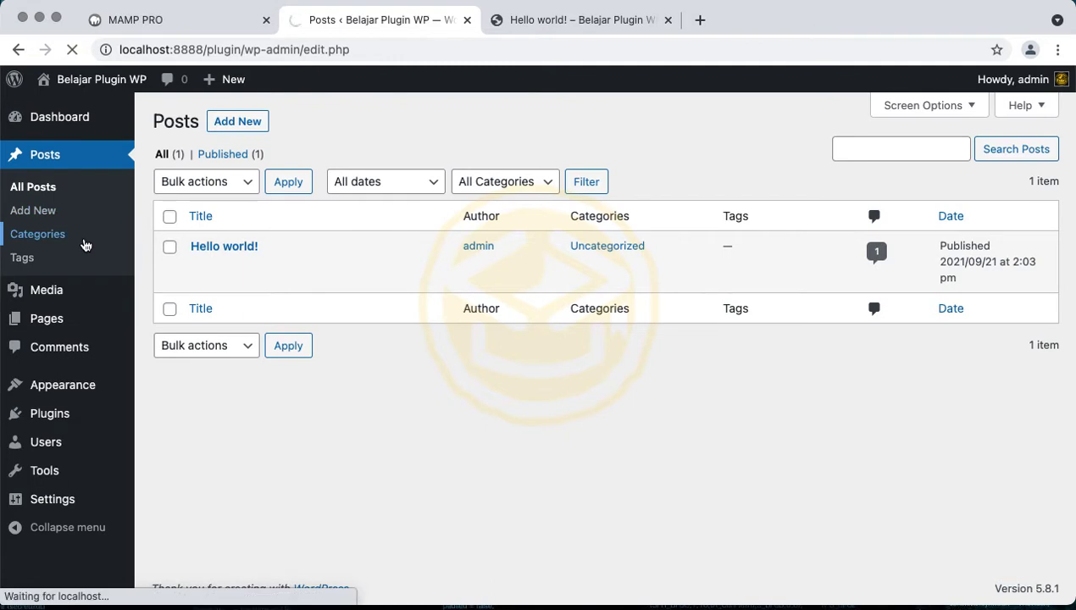
right_click(75, 211)
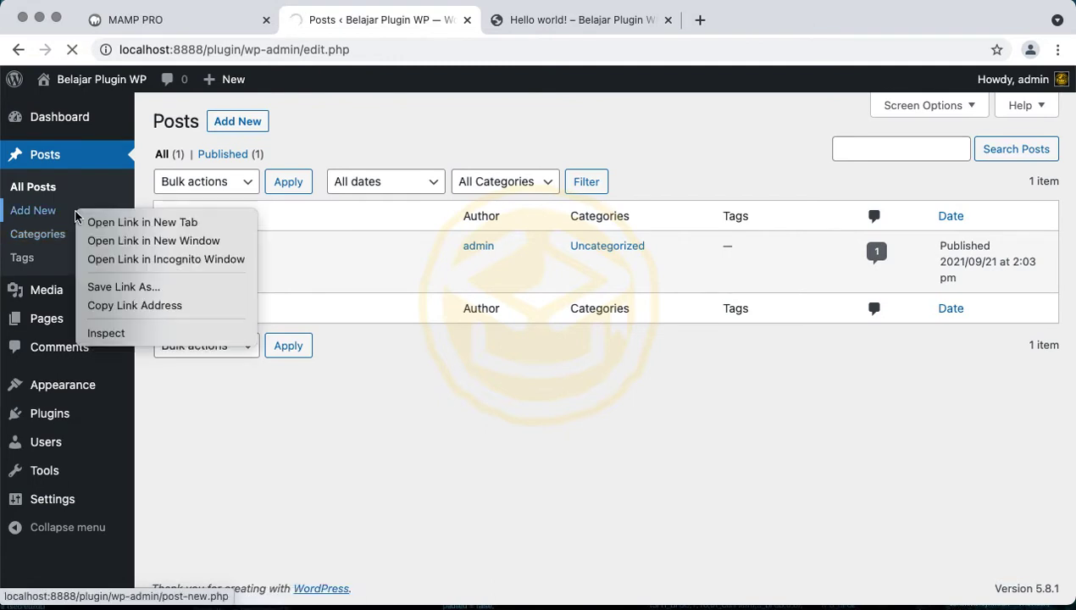
click(88, 221)
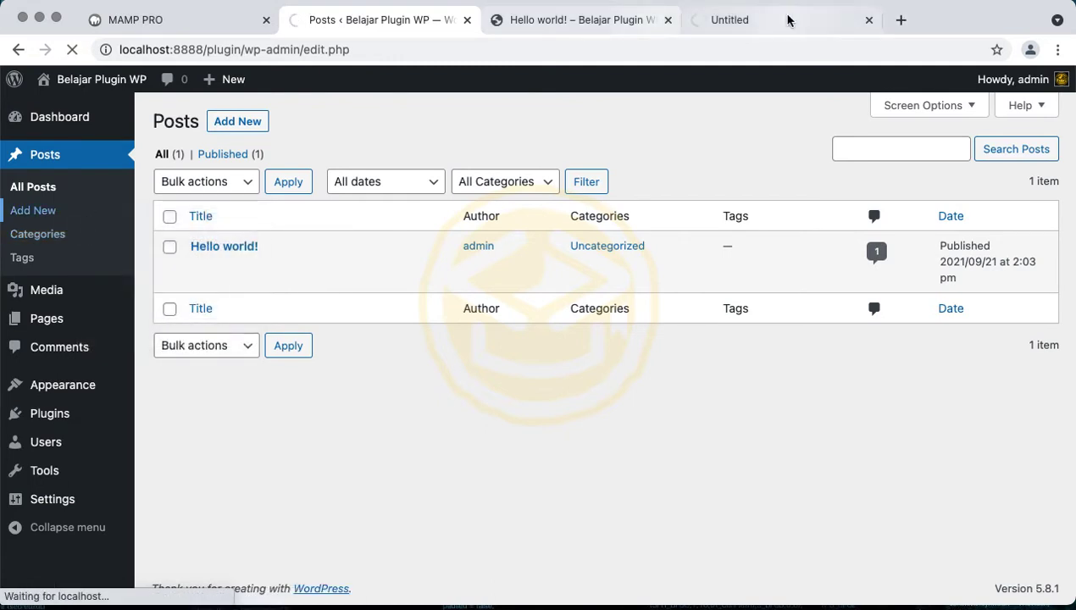
click(793, 20)
drag(795, 19, 564, 24)
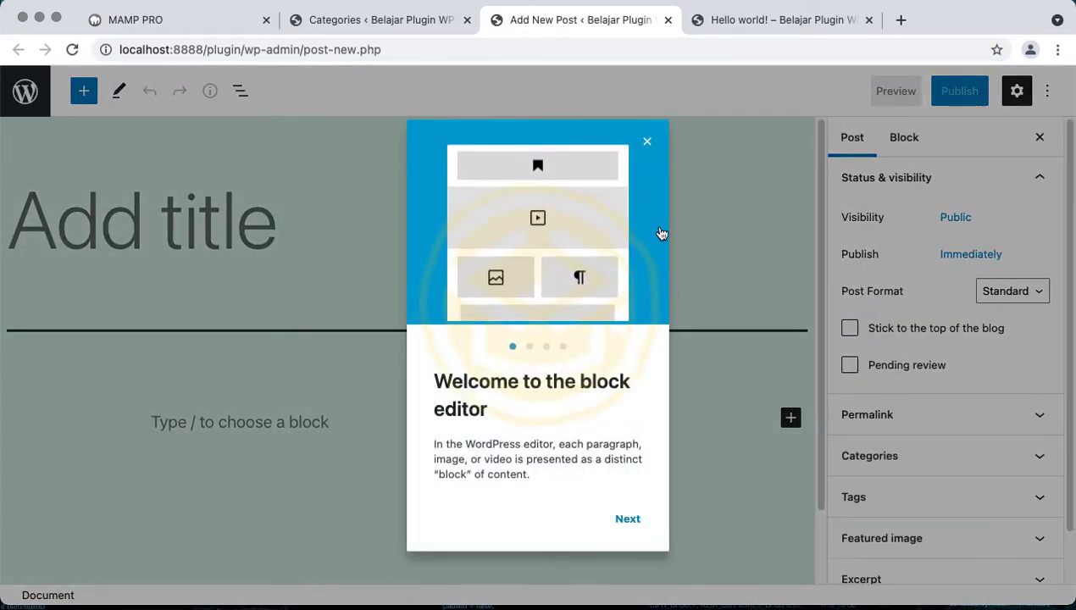
Close the welcome guide, select the empty title and paragraph blocks, and browse the block inserter
click(648, 146)
scroll(586, 314, down, 2)
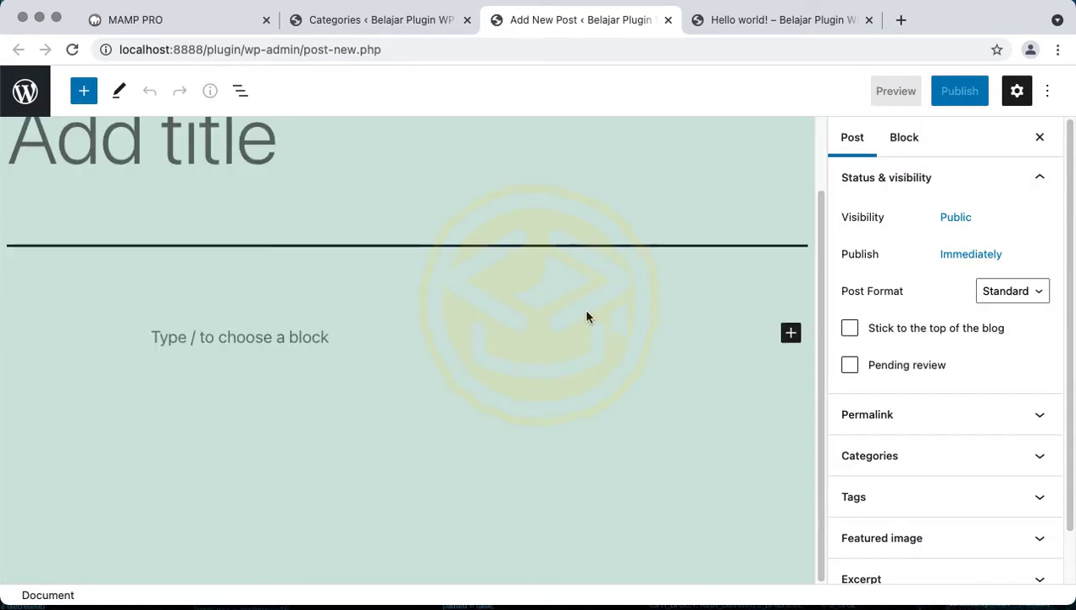
click(431, 351)
click(334, 170)
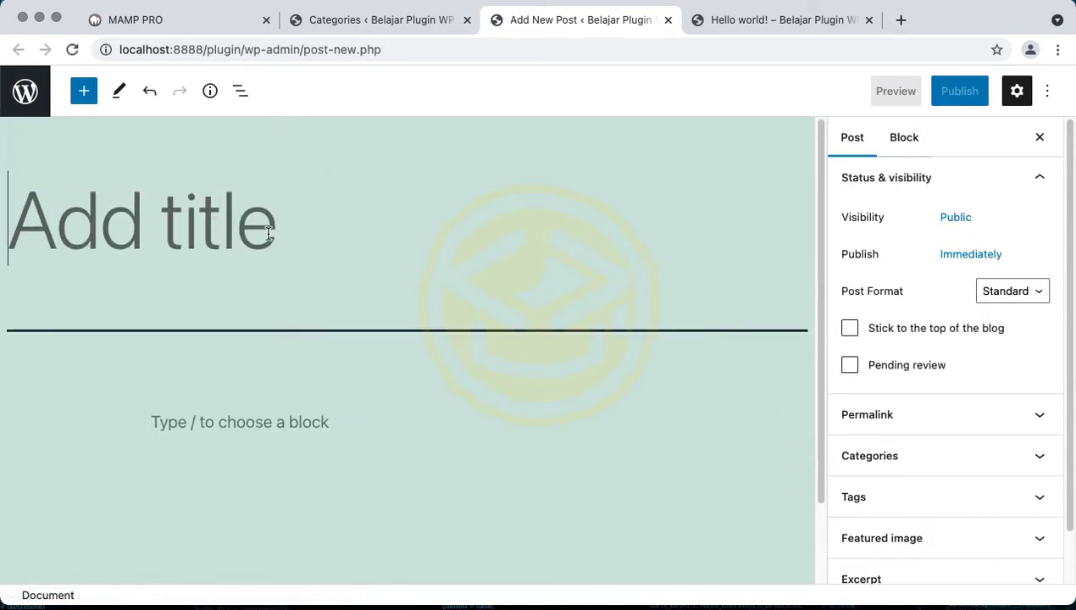
click(296, 414)
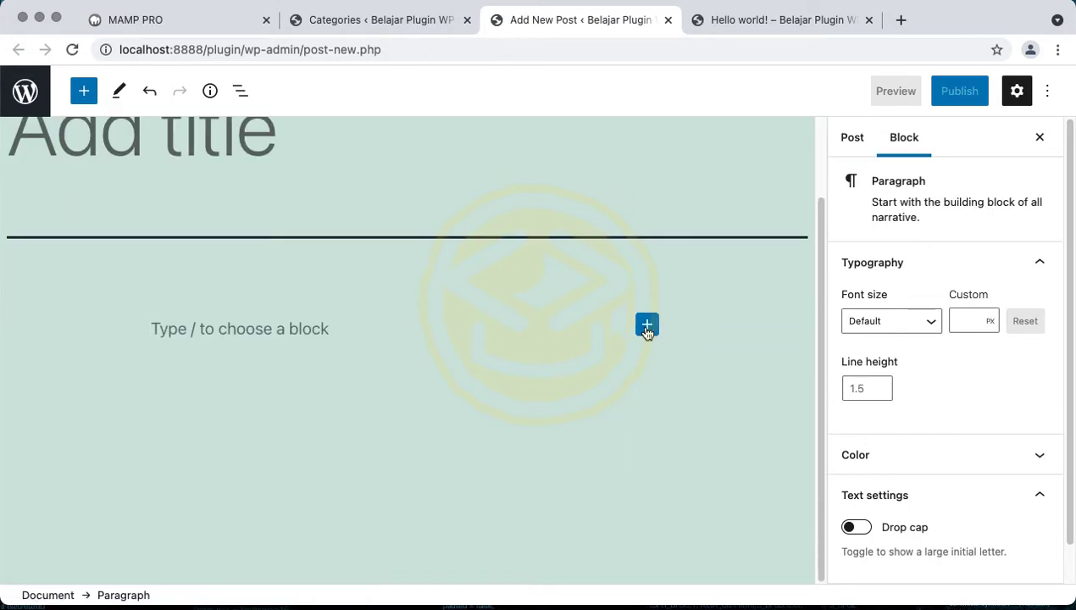
click(647, 325)
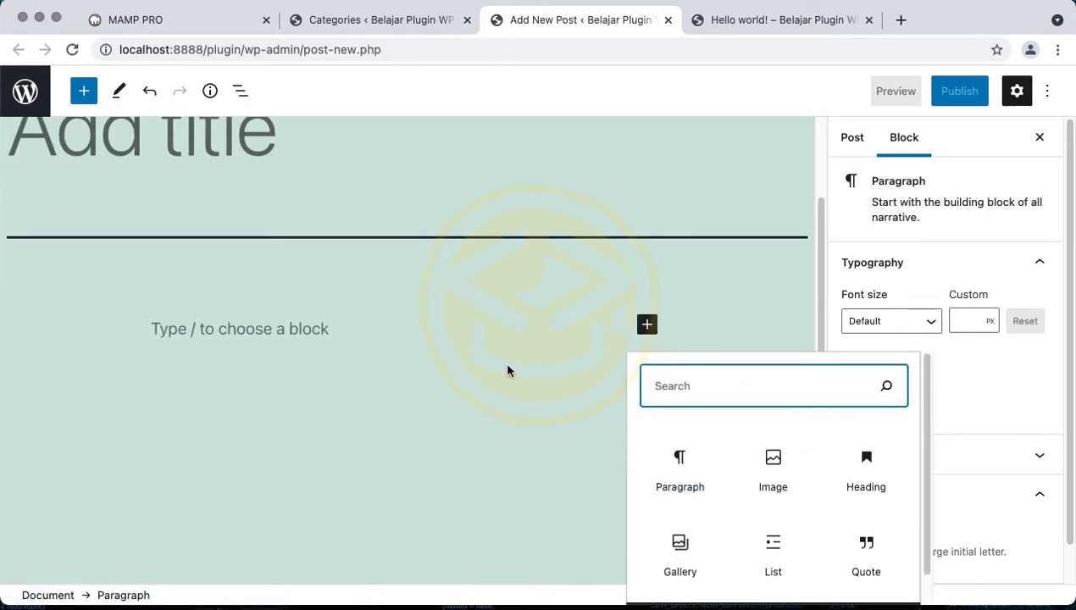
click(427, 33)
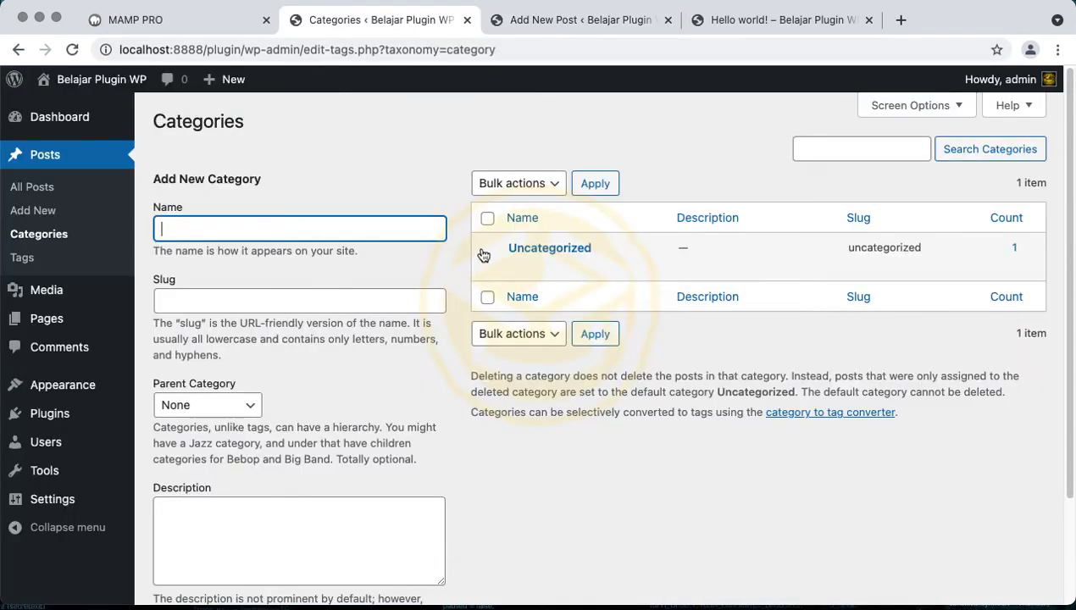
Look over the Add New Category form's slug field and parent category choices
click(336, 297)
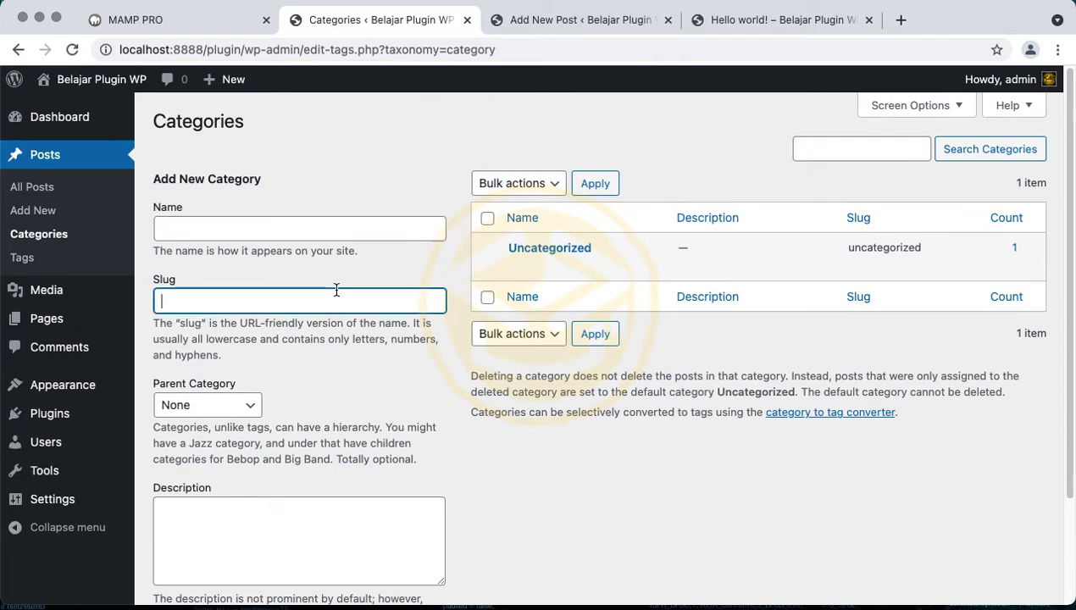
scroll(336, 290, down, 3)
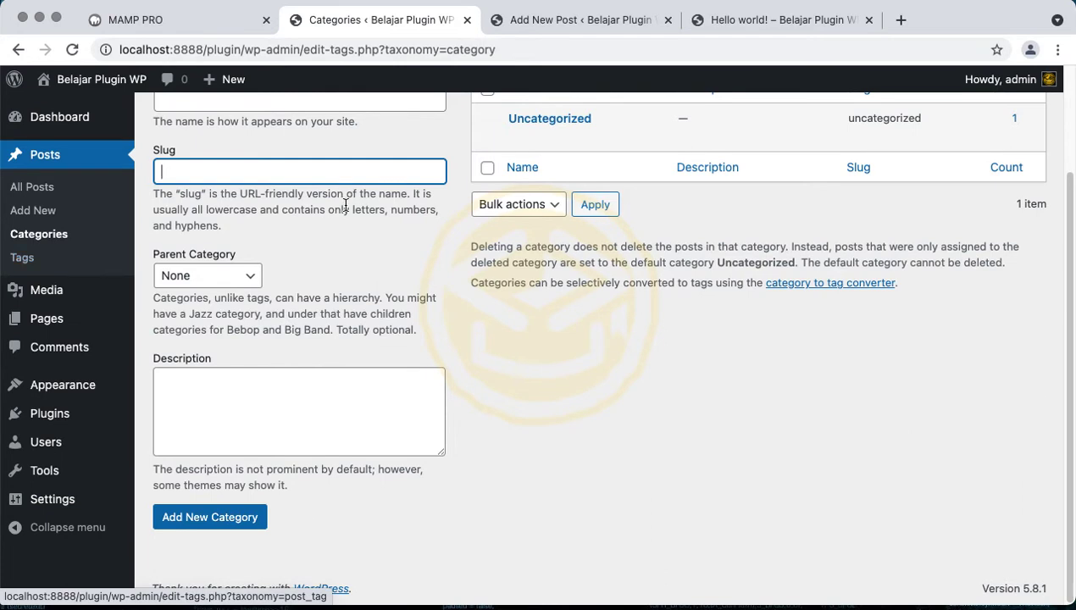
scroll(343, 204, up, 2)
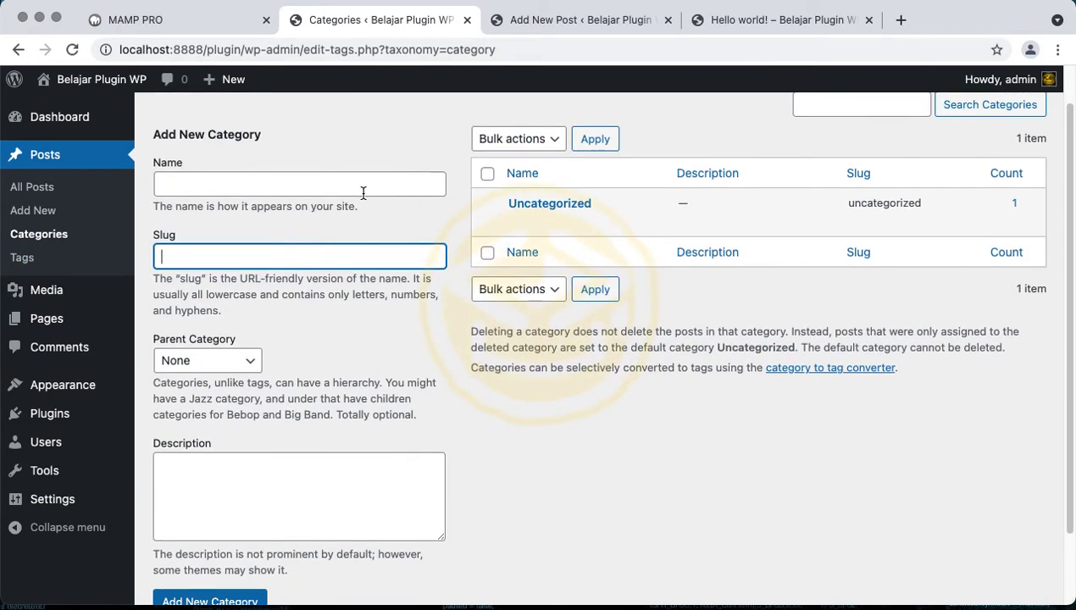
click(364, 193)
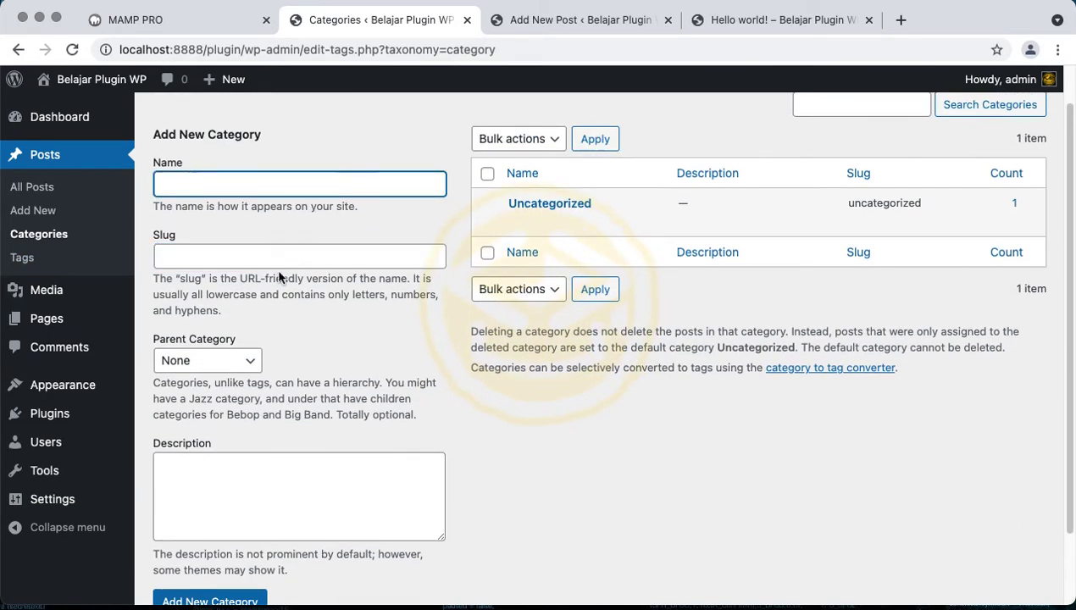
click(216, 360)
click(265, 196)
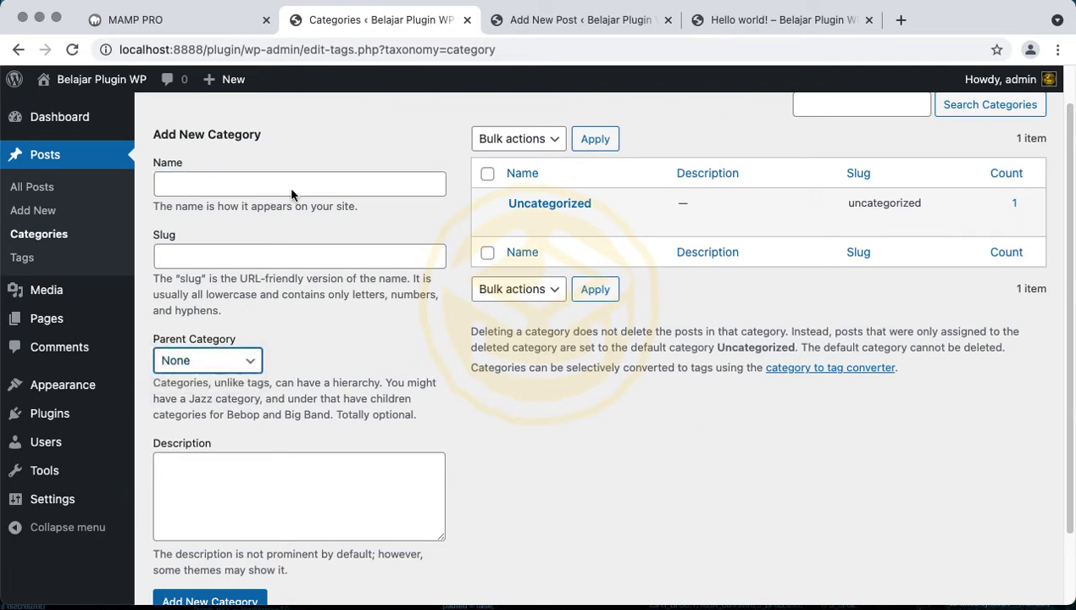
click(328, 172)
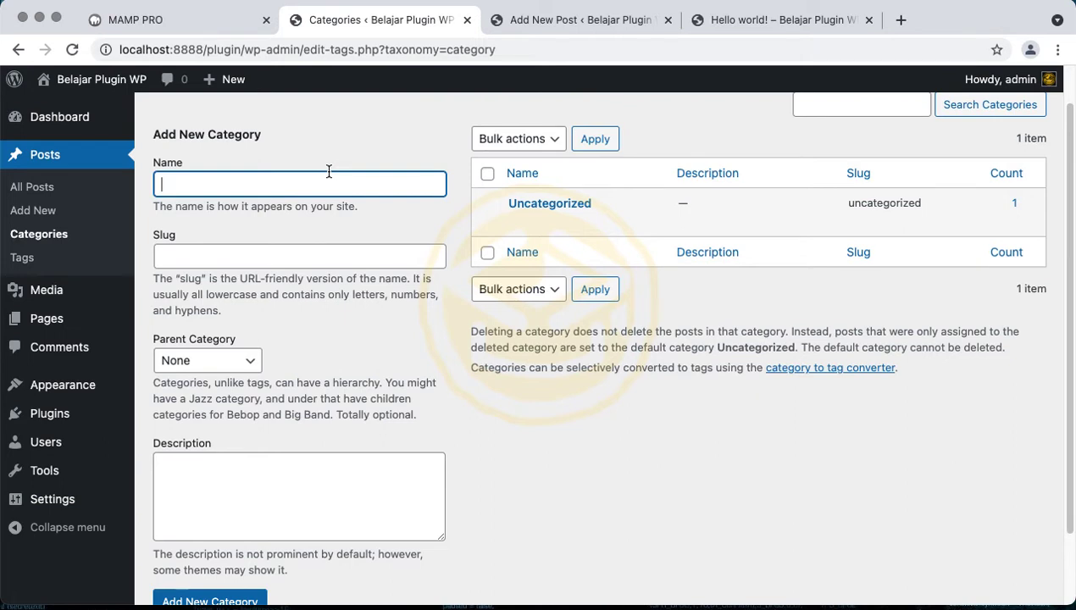
Add category Umum, slug umum, with Uncategorized as its parent
text(Umum)
key(Tab)
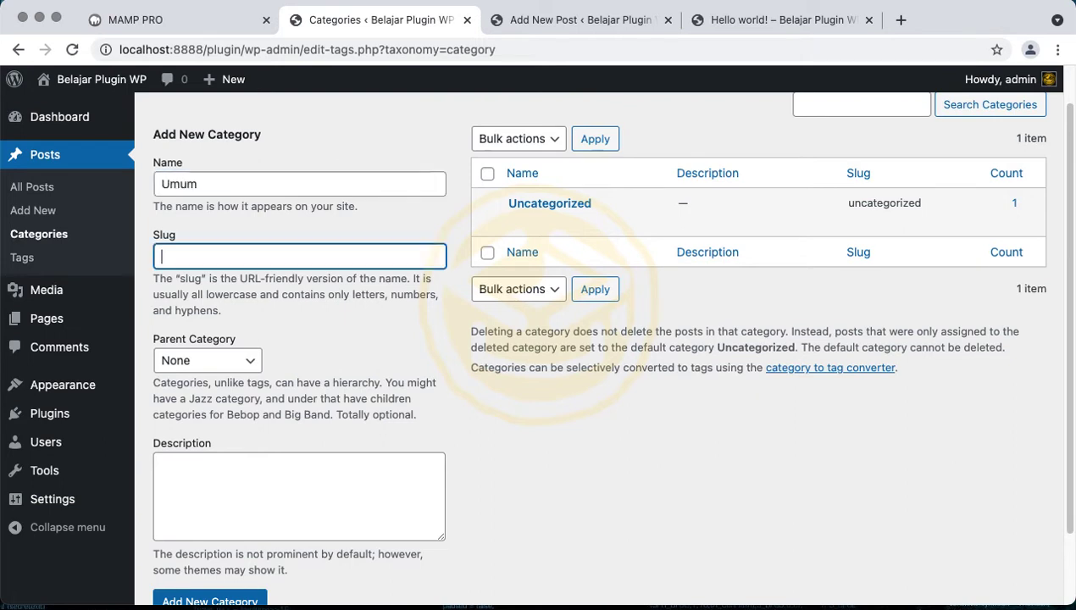
text(umum)
key(Tab)
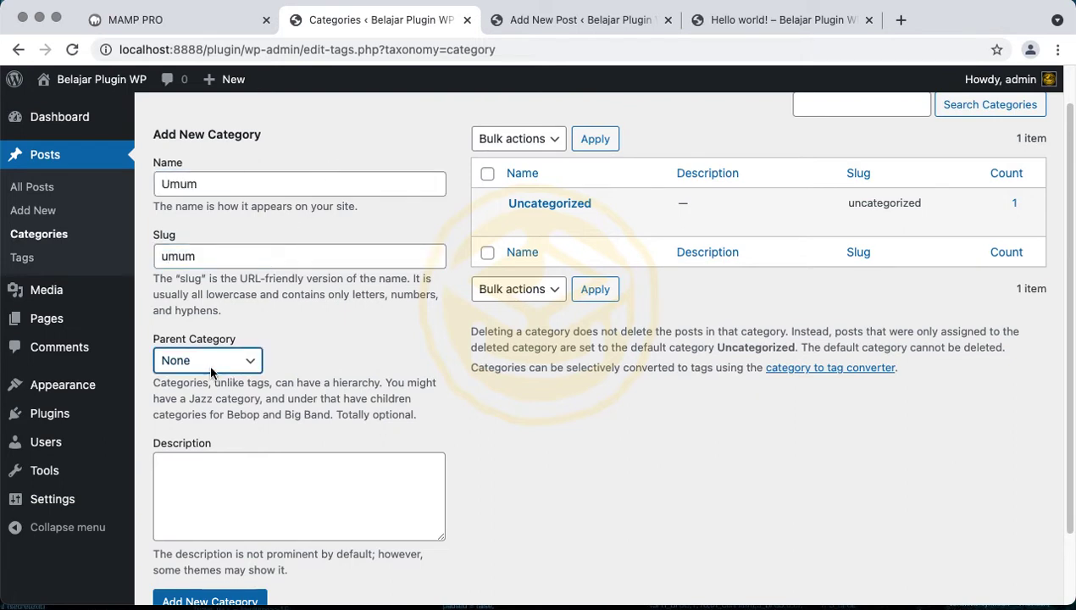
click(211, 365)
click(211, 380)
click(219, 601)
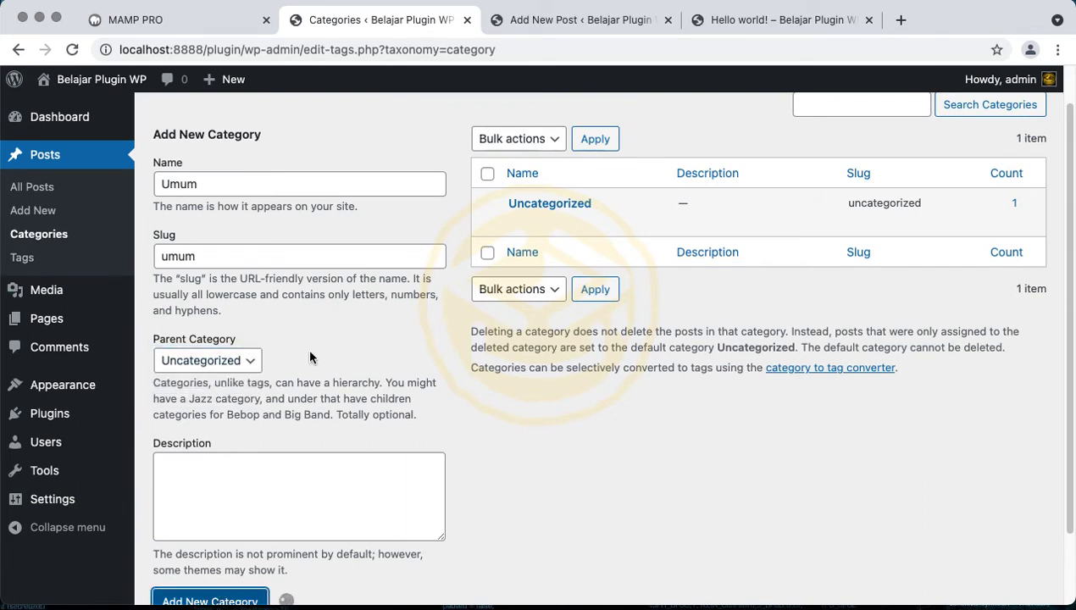
Preview the Umum category archive in a new tab and inspect its address
scroll(310, 352, down, 1)
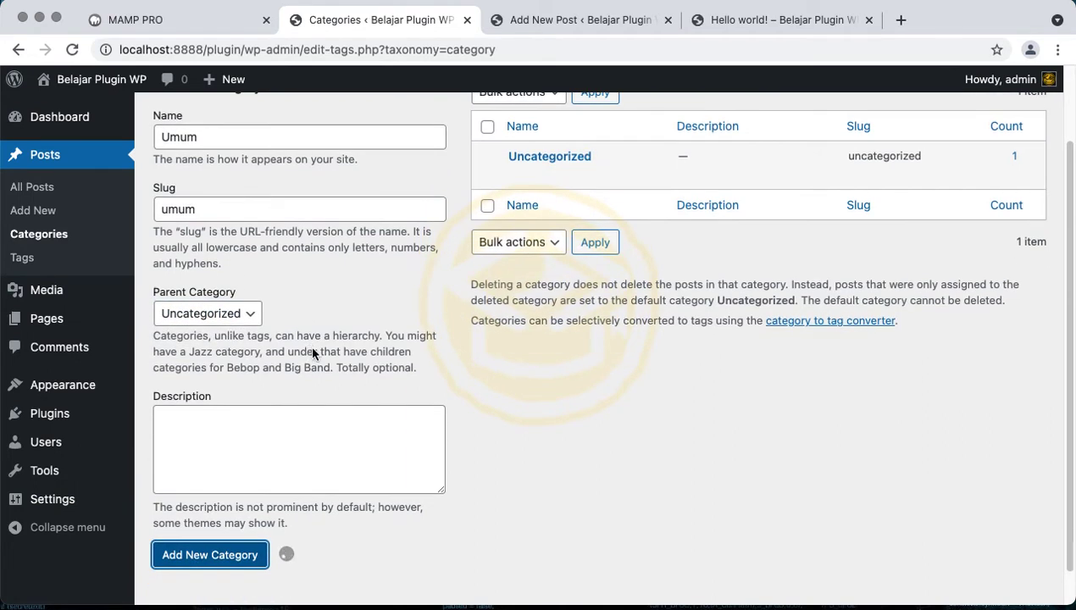
mouse_move(580, 177)
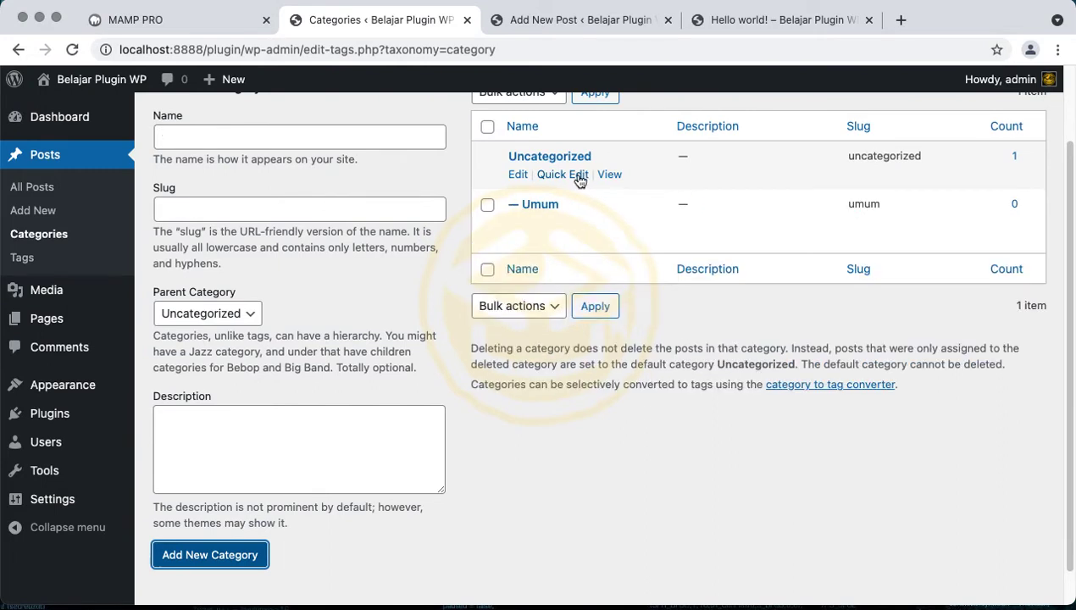
mouse_move(533, 213)
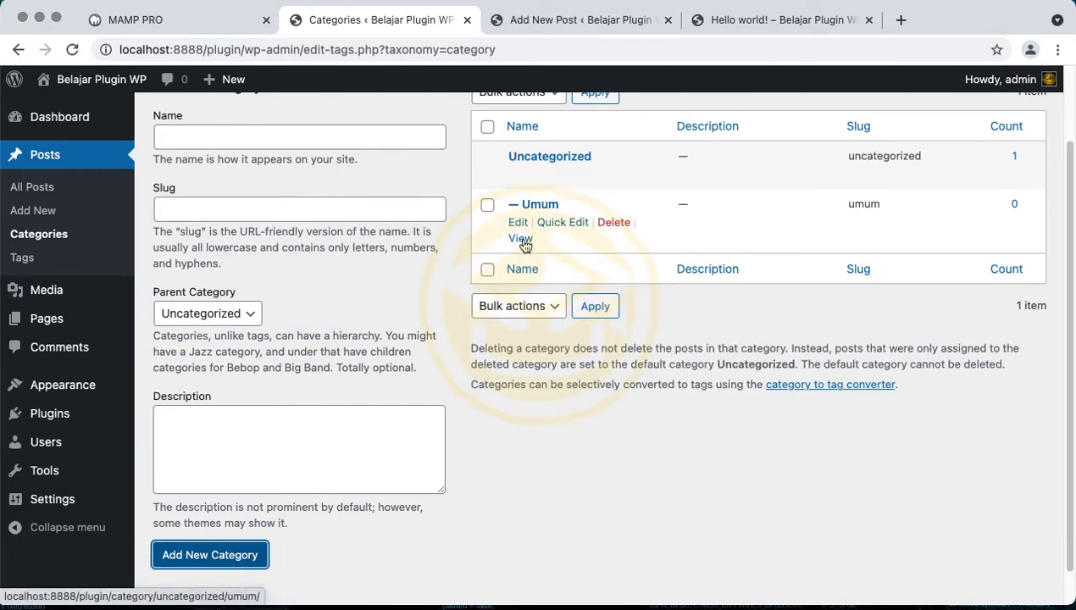
super+click(521, 239)
click(869, 19)
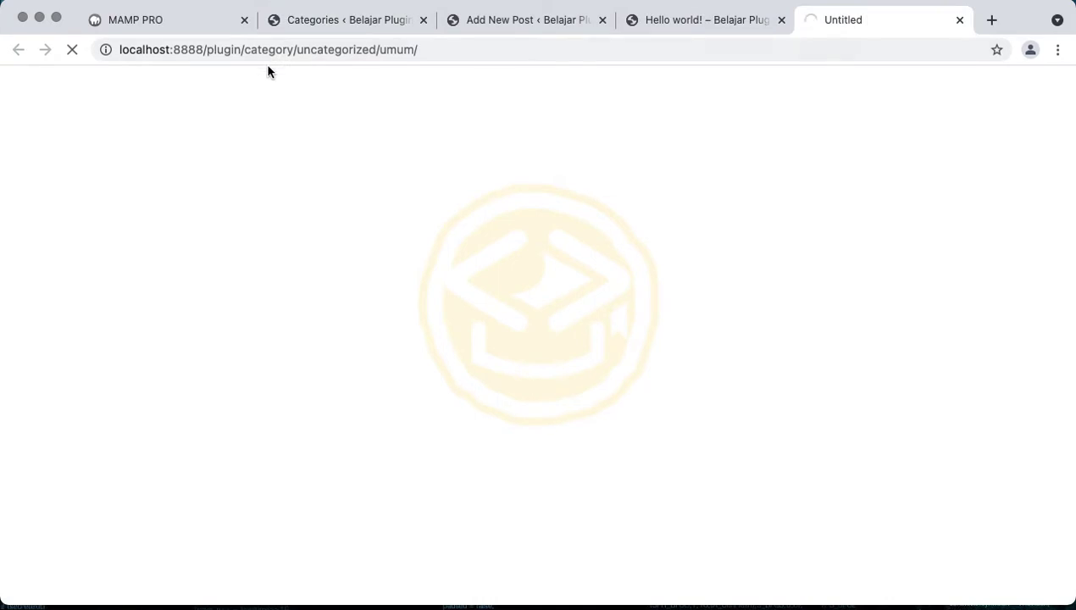
click(329, 49)
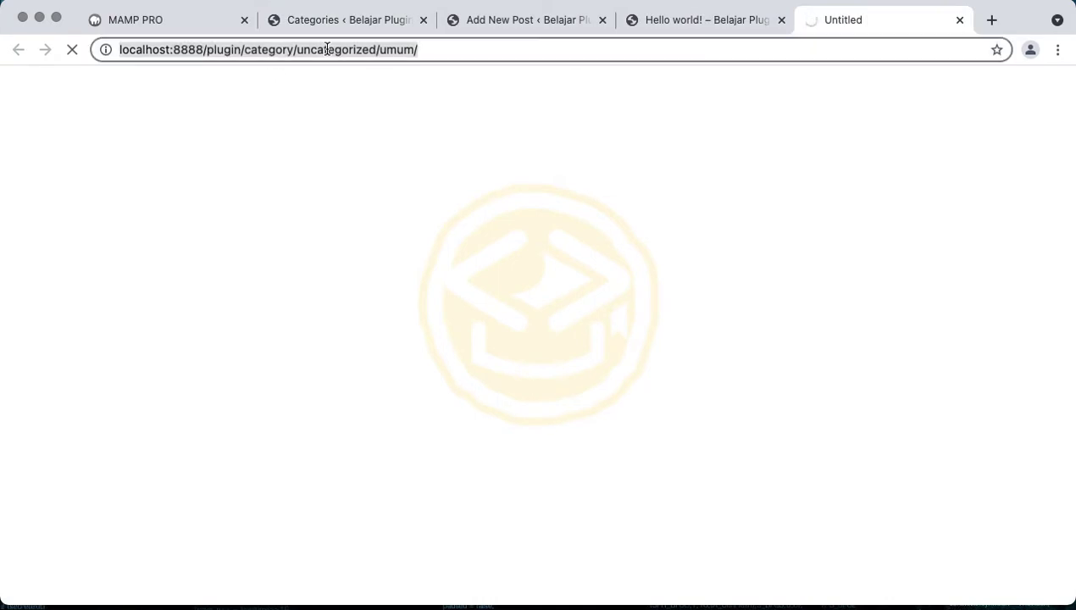
click(380, 54)
click(364, 31)
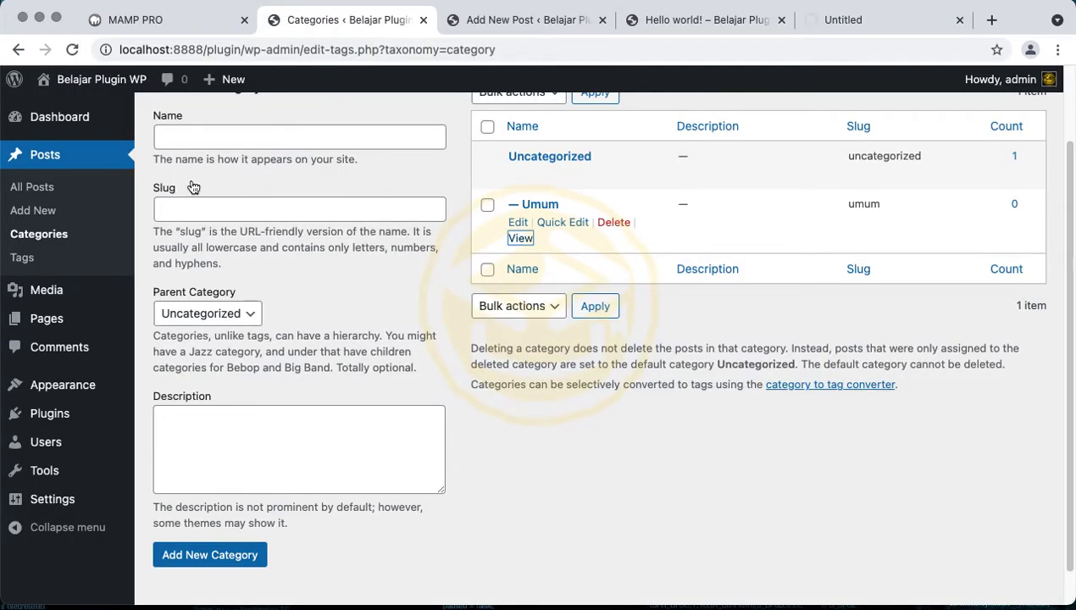
click(58, 258)
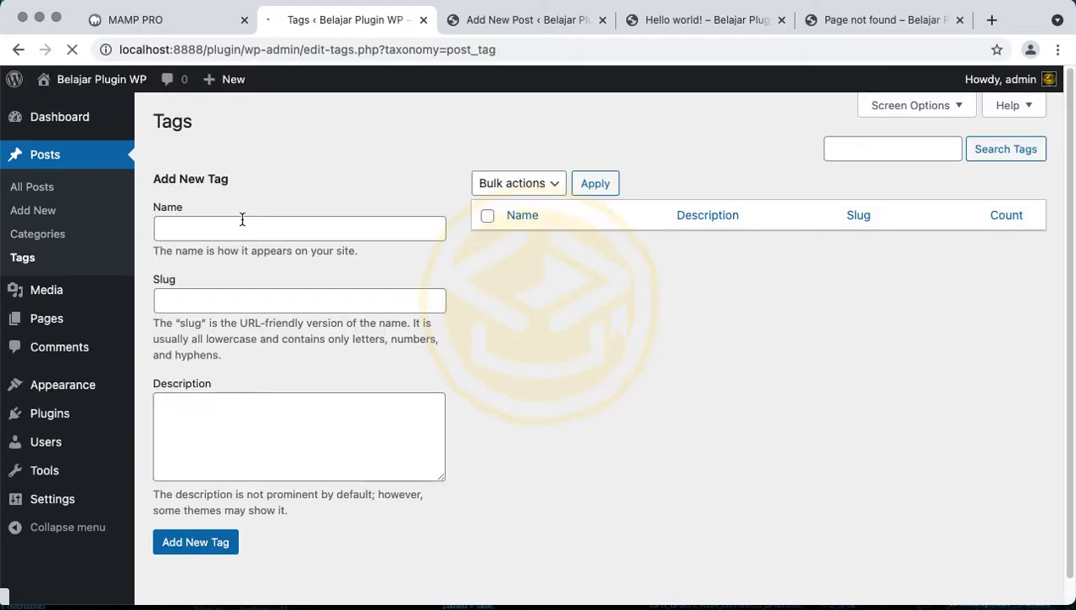
Add tag PHP with slug php and description asdasdsa
click(243, 222)
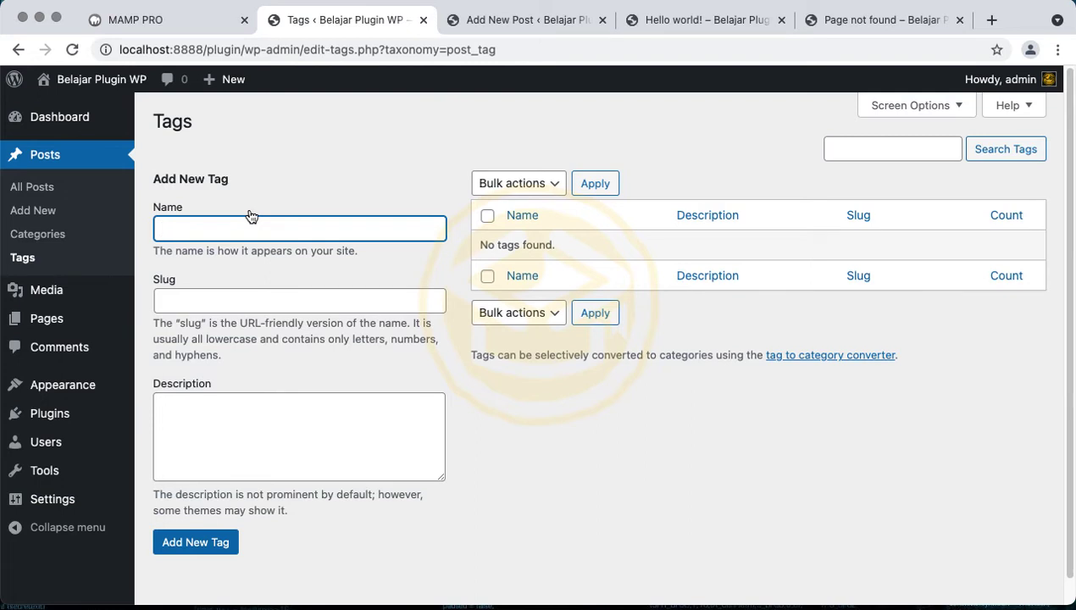
text(PHP)
key(Tab)
text(php)
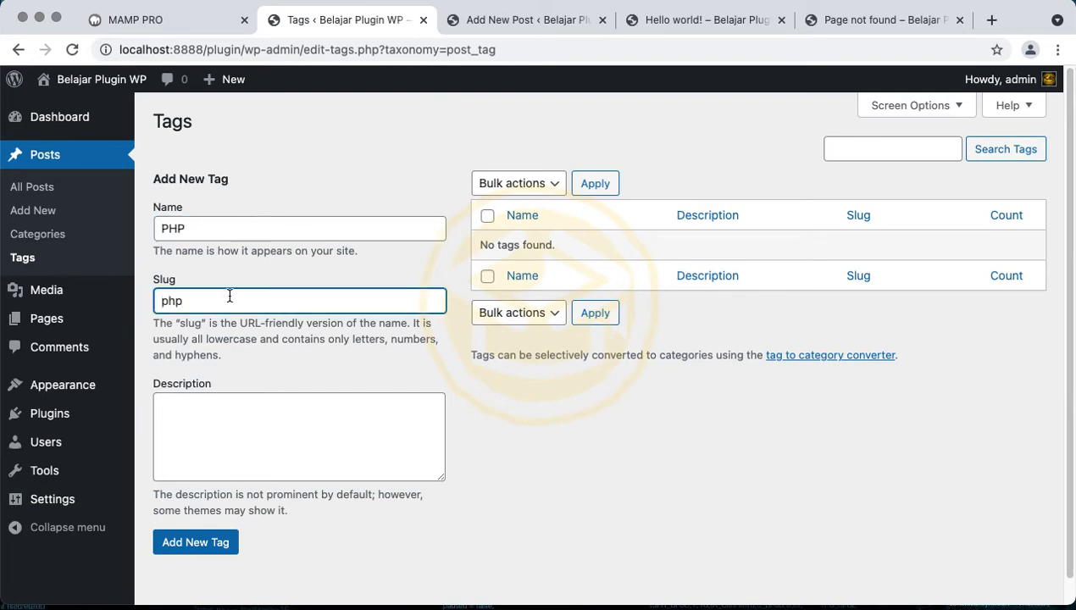
click(226, 438)
text(asdasdsa)
click(211, 540)
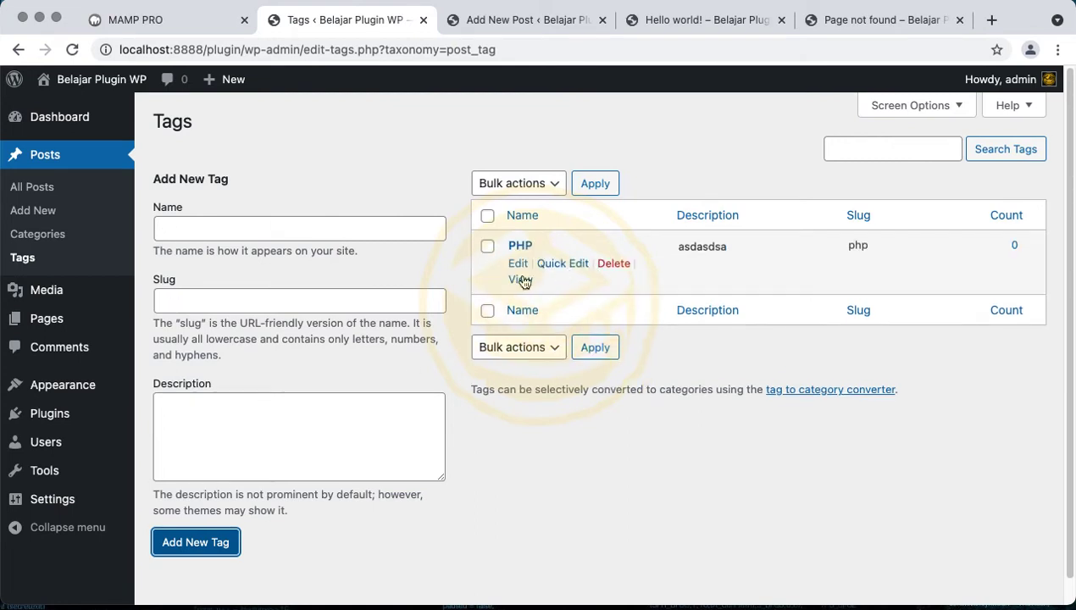
View the PHP tag archive in a new tab, check its address, and return to Tags
super+click(519, 279)
click(935, 25)
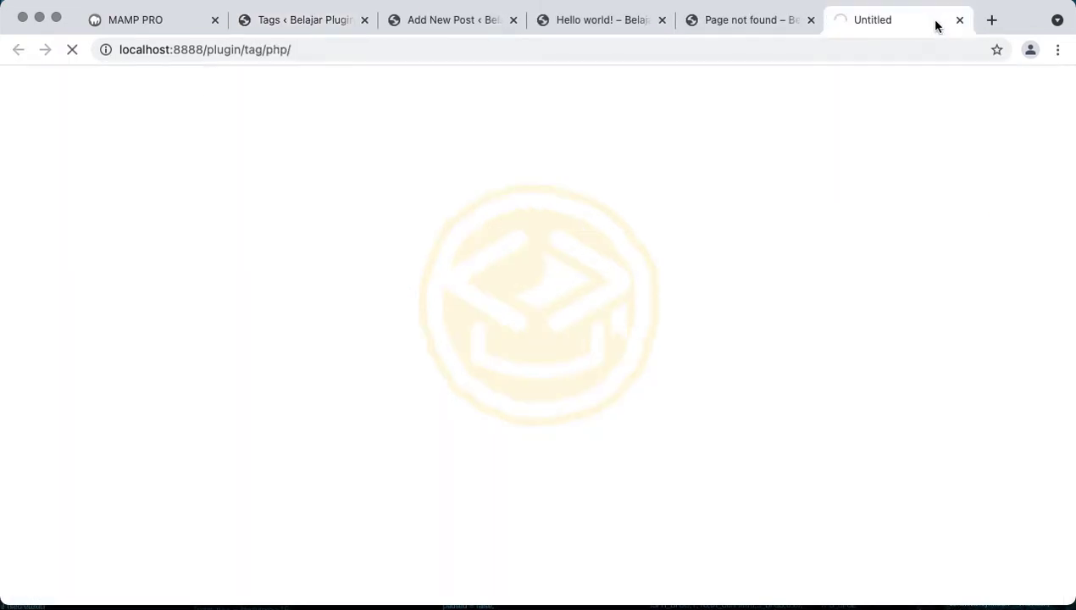
double_click(249, 51)
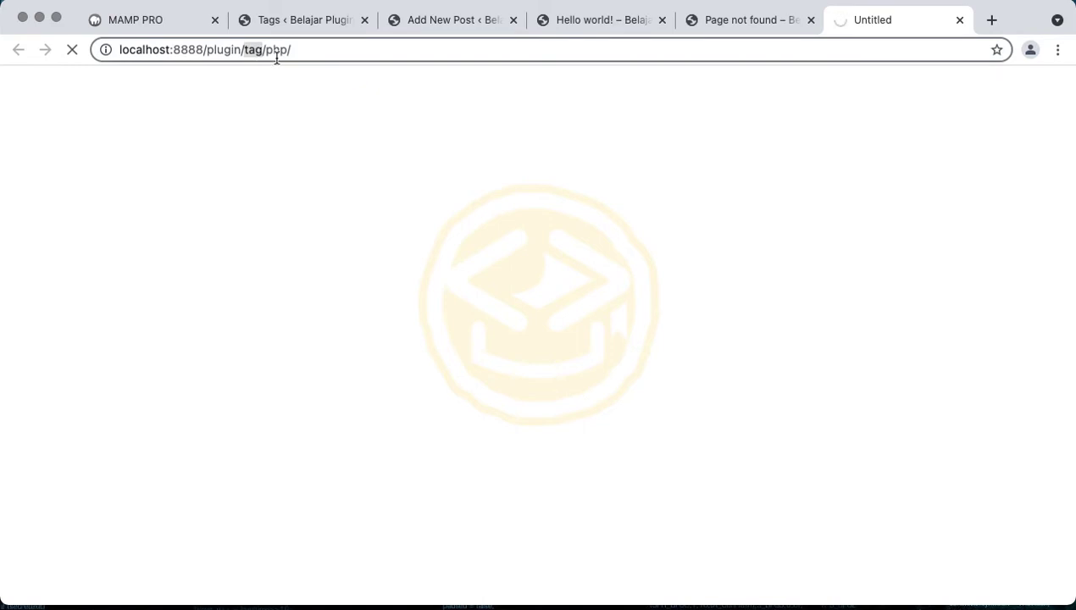
triple_click(272, 51)
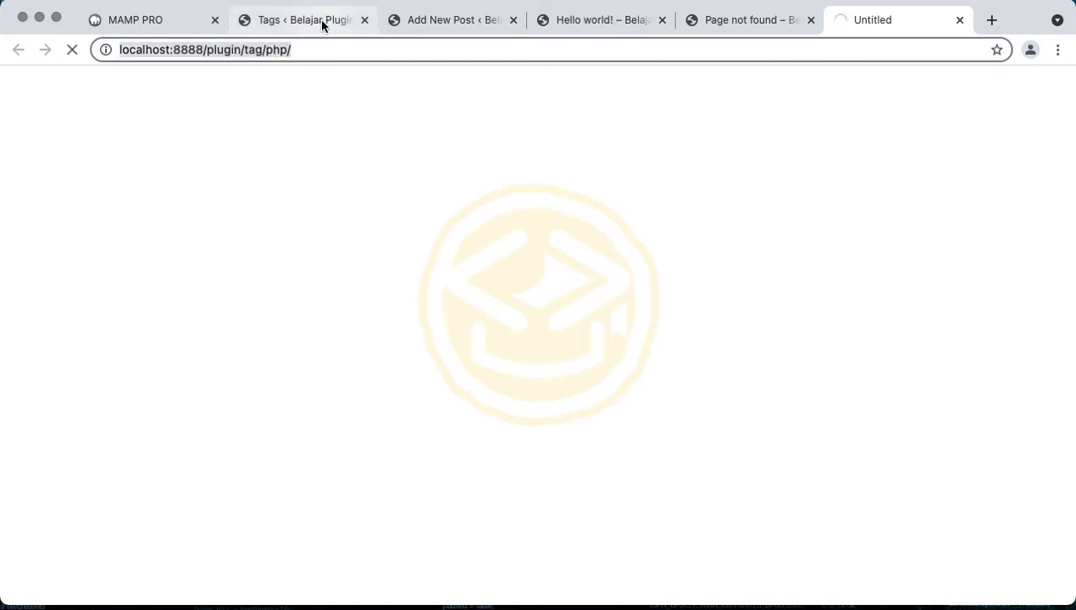
click(318, 19)
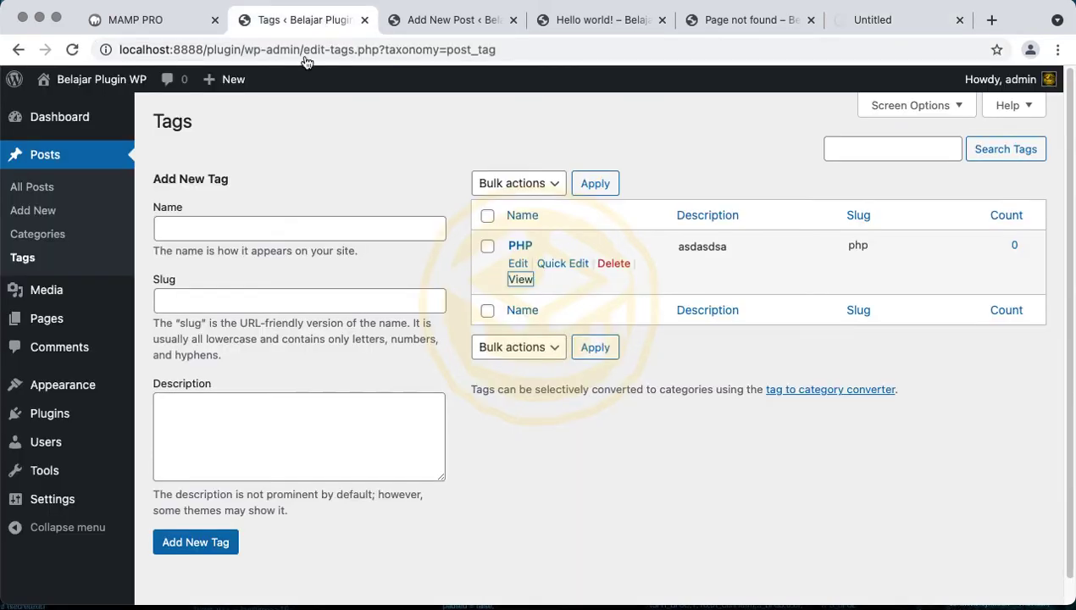
double_click(302, 262)
mouse_move(93, 285)
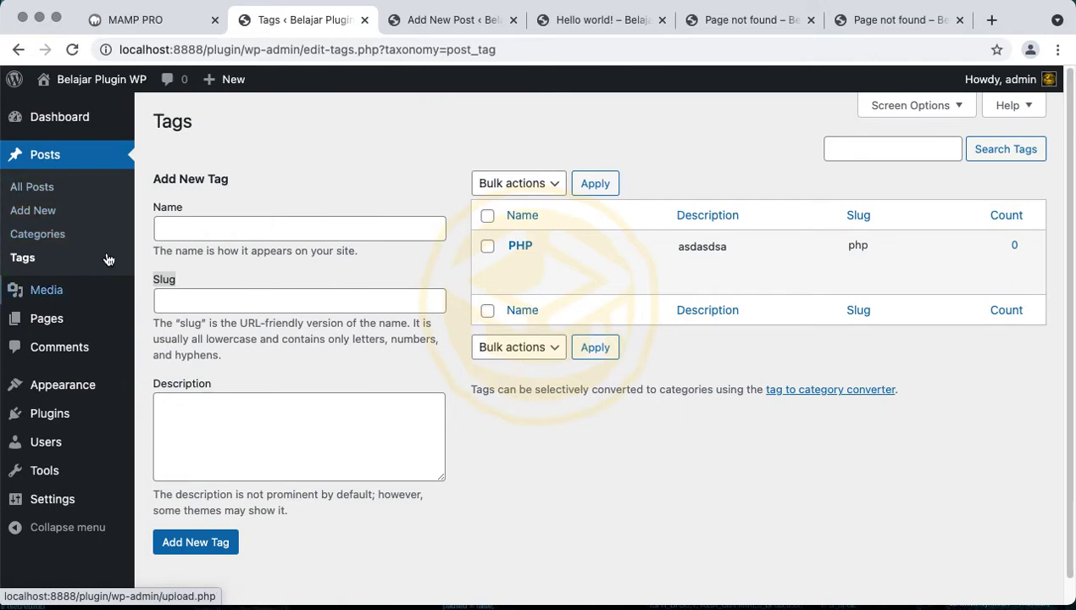
Look over the empty Media Library and Upload New Media page, highlighting the 64 MB limit
click(104, 297)
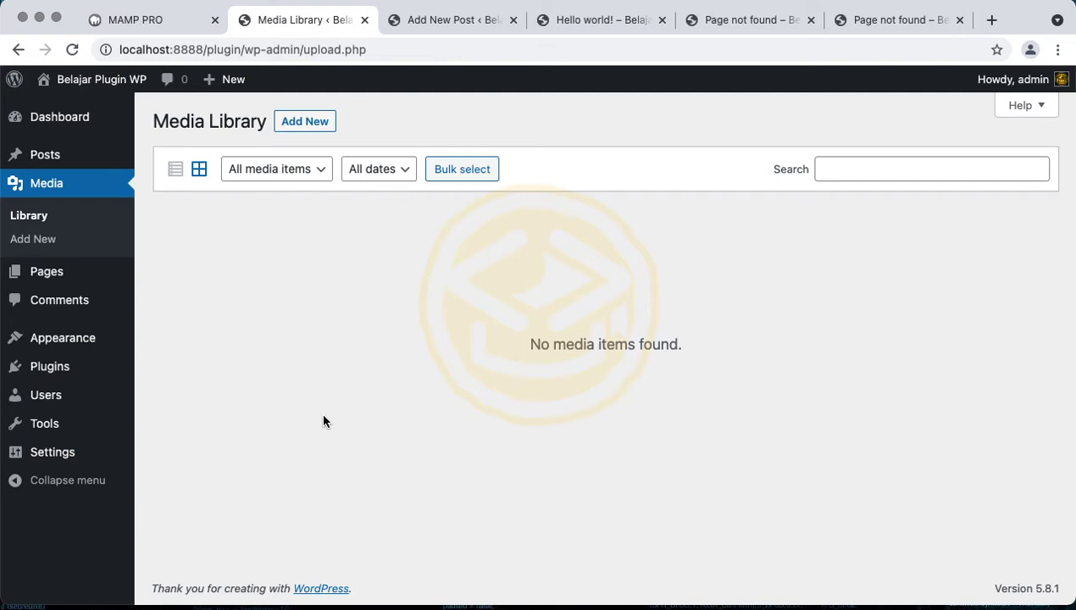
click(60, 241)
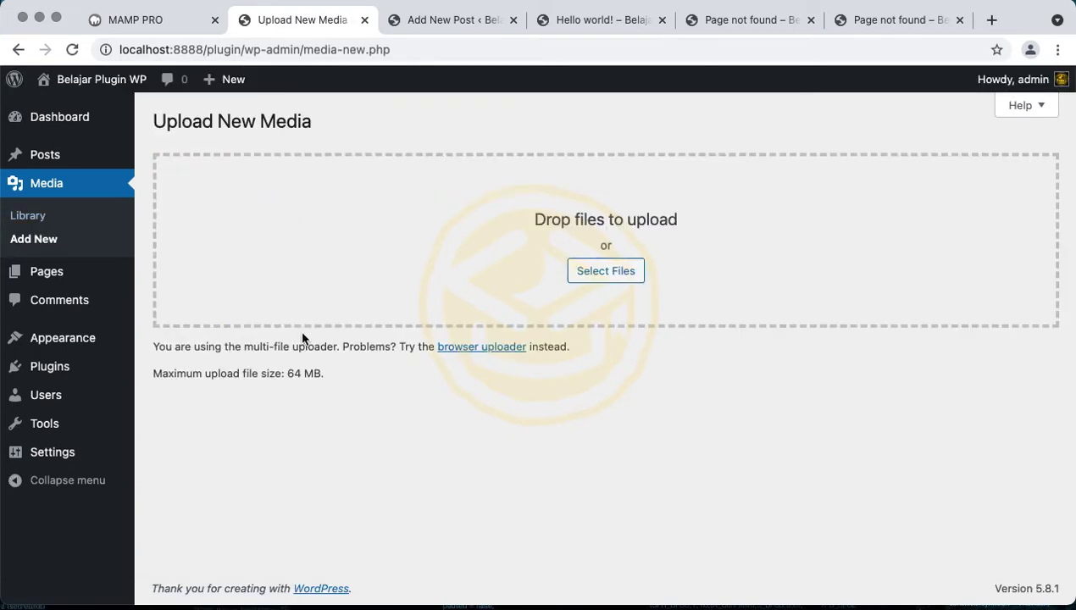
drag(276, 354, 284, 367)
triple_click(226, 375)
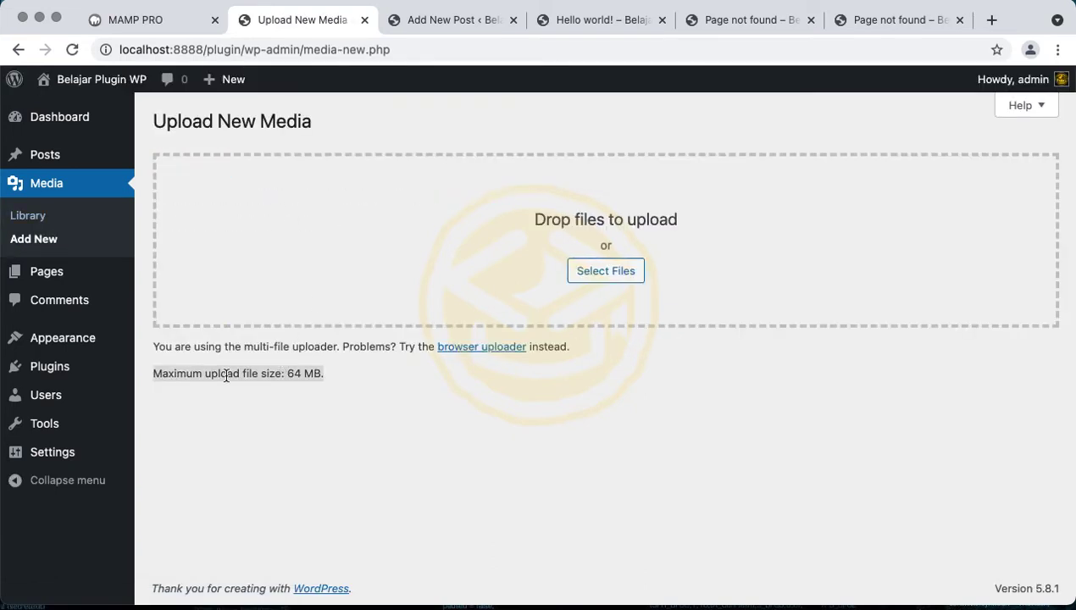
triple_click(300, 372)
click(93, 283)
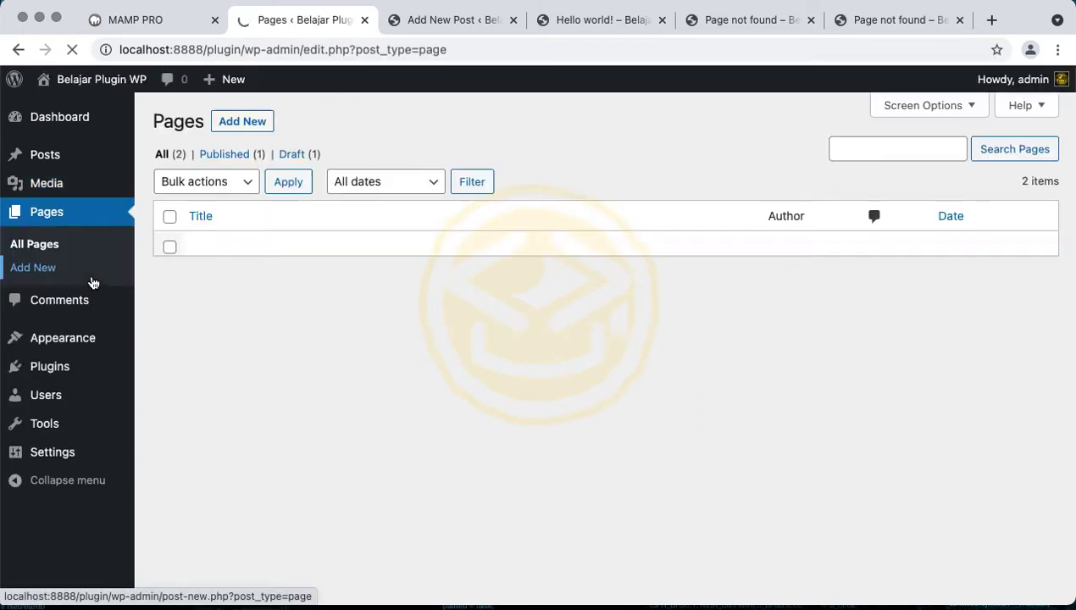
Review the Privacy Policy and Sample Page entries, then open the sample comment on Hello world!
mouse_move(73, 154)
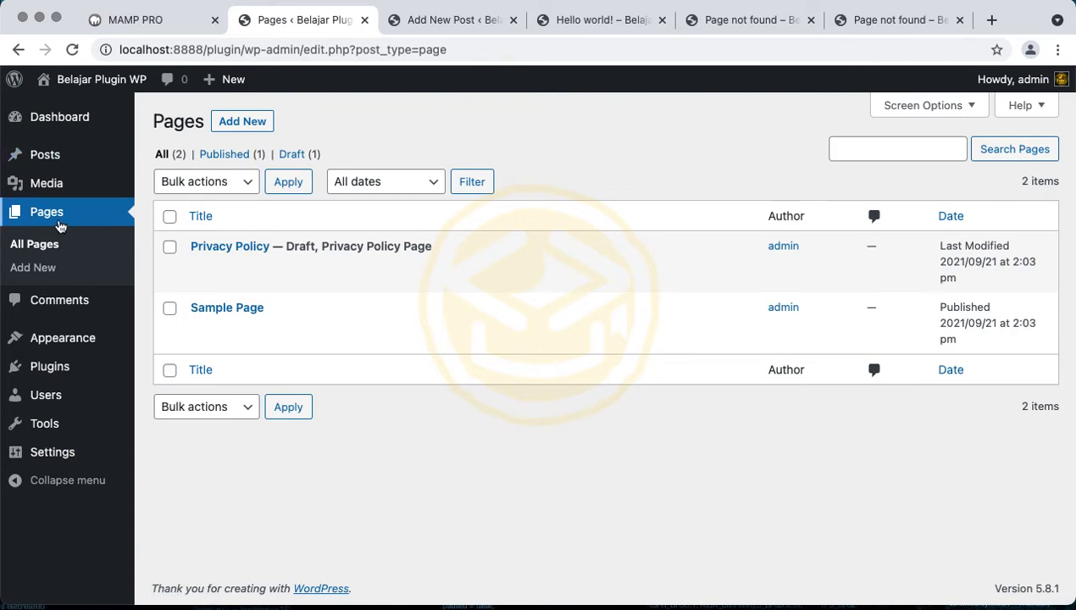
mouse_move(141, 259)
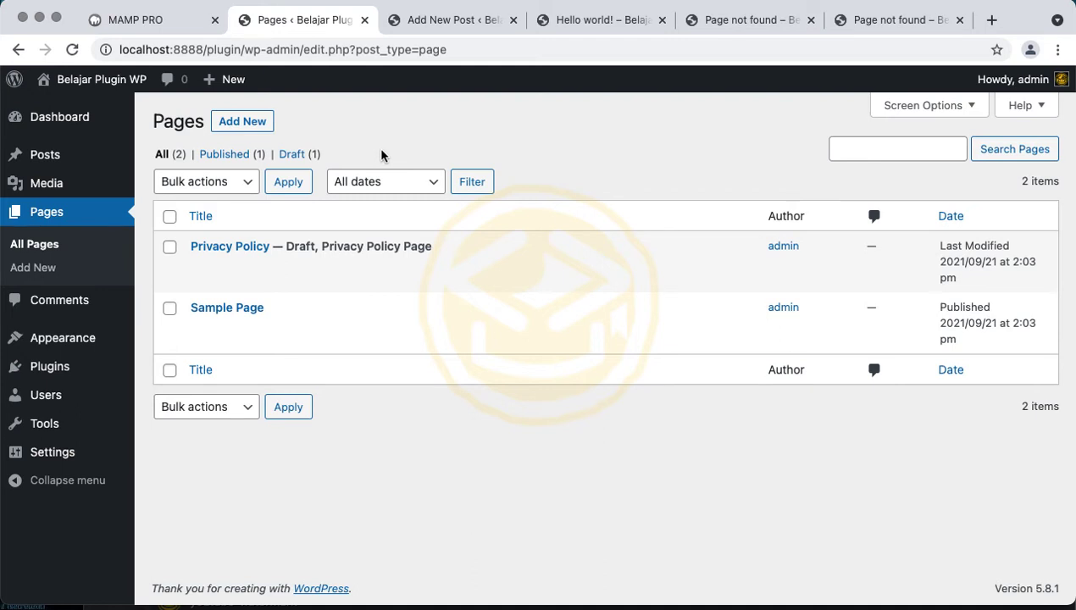
click(103, 303)
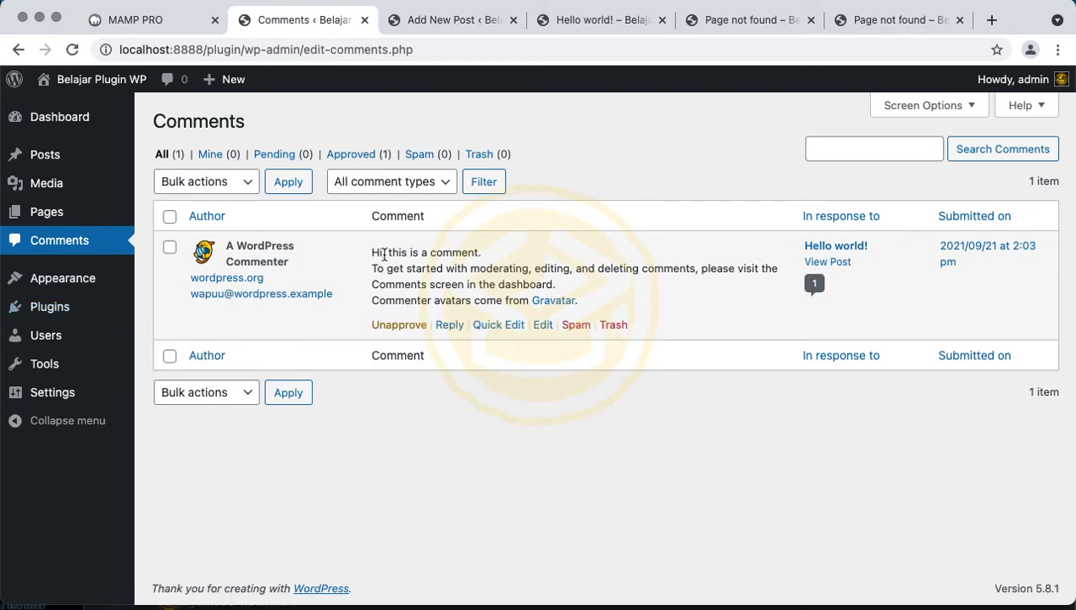
double_click(384, 254)
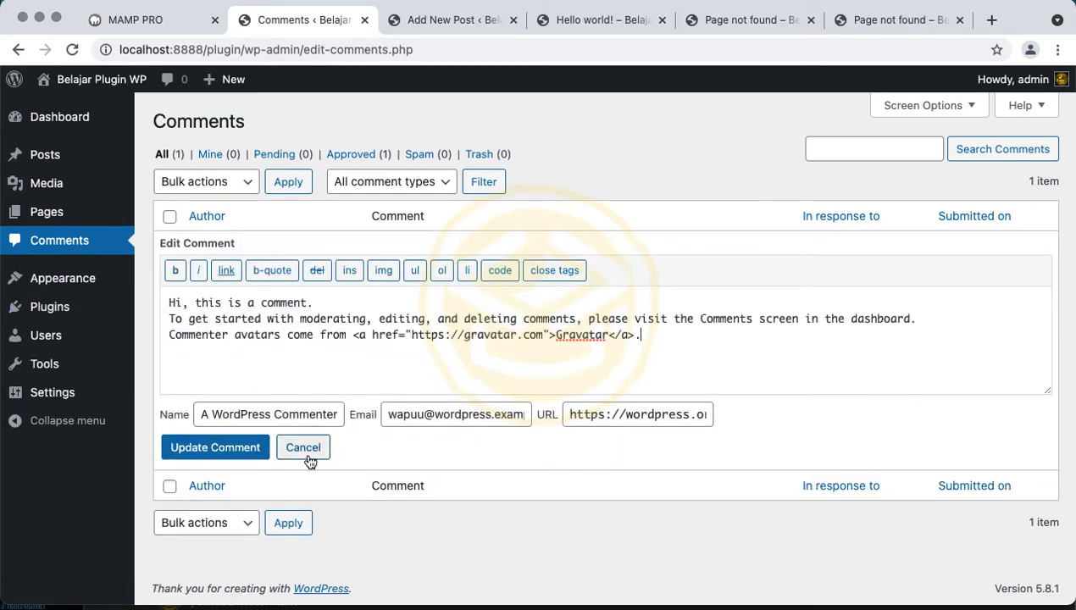
click(305, 450)
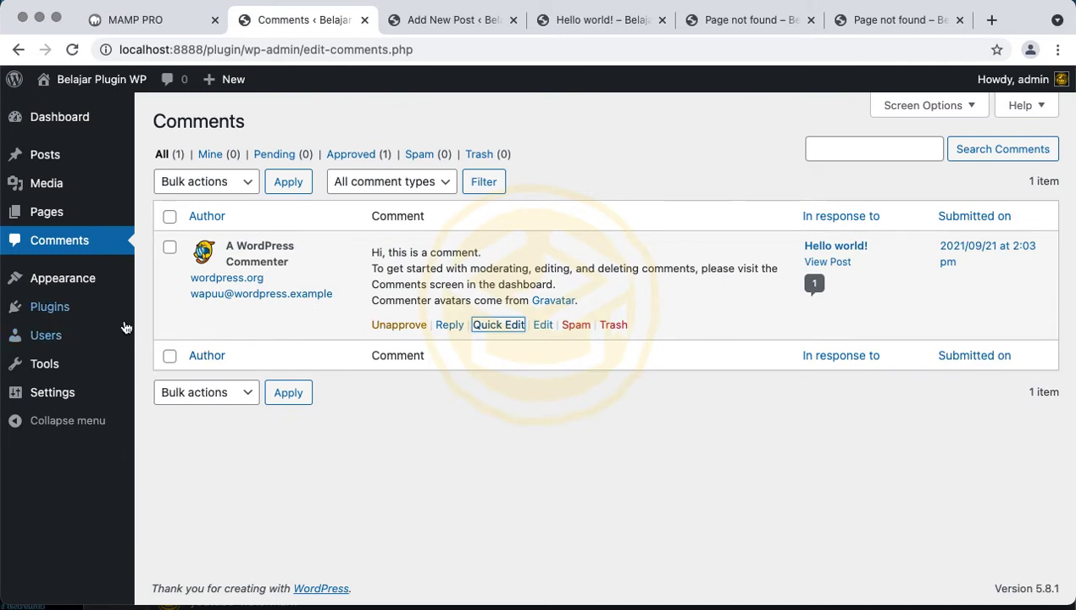
mouse_move(85, 280)
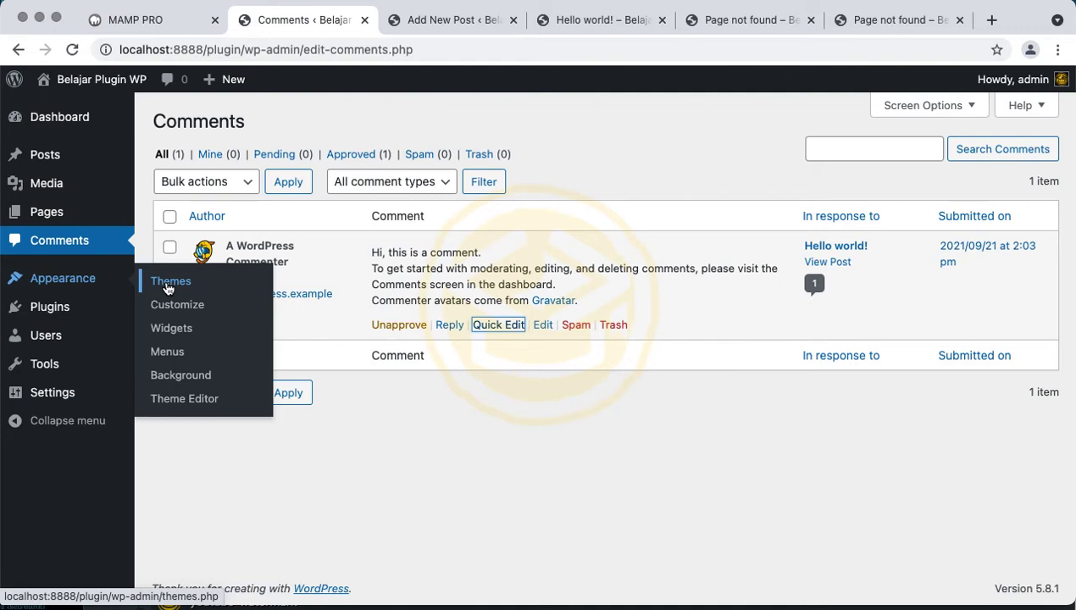
Open Appearance > Themes and scroll the three installed themes, with Twenty Twenty-One active
click(168, 288)
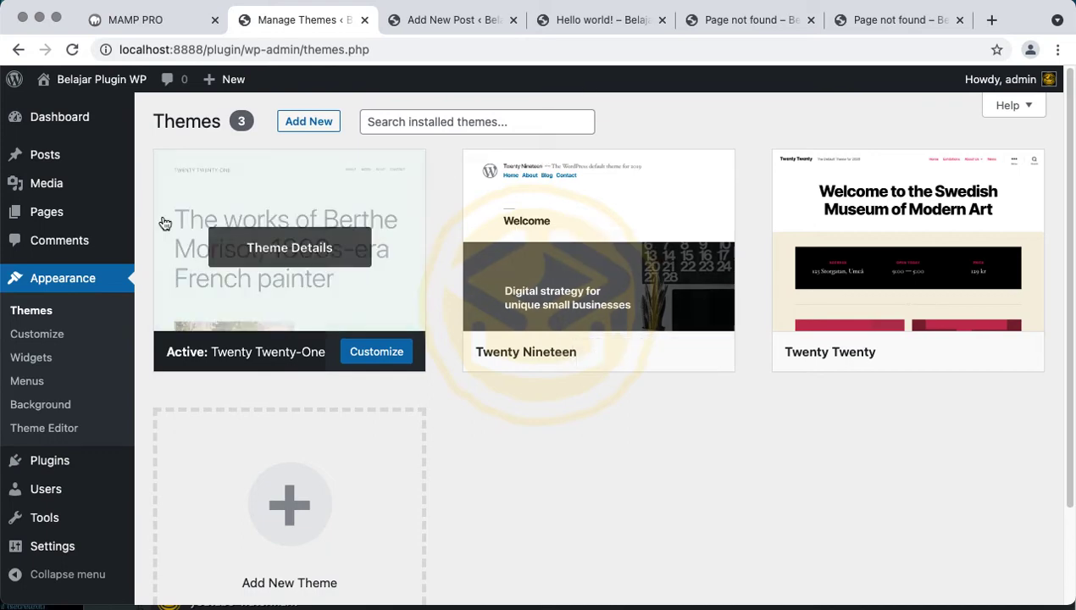
scroll(356, 267, down, 3)
scroll(343, 280, up, 3)
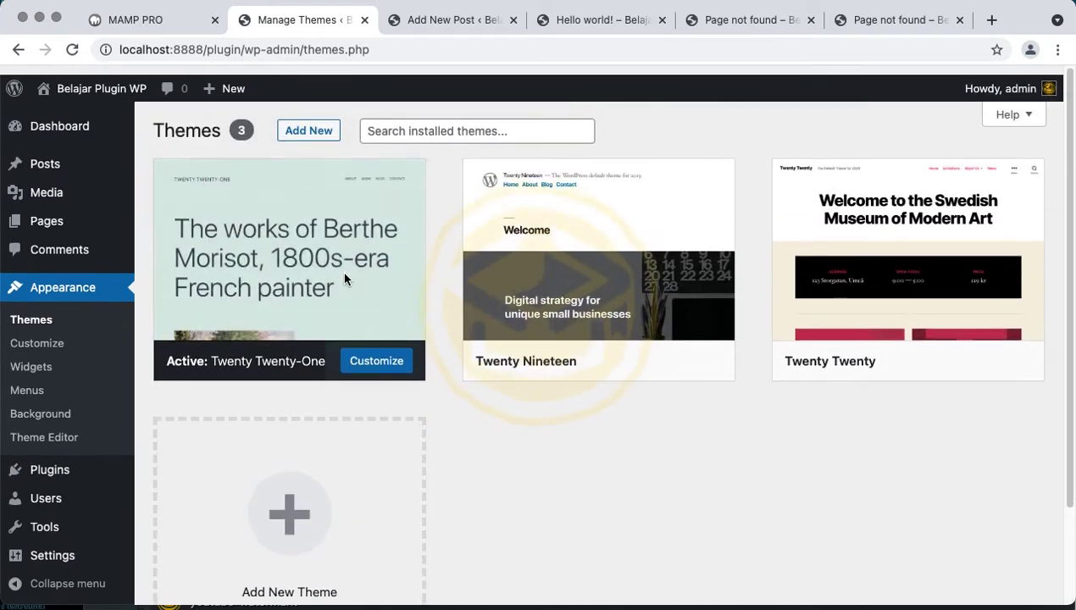
scroll(344, 279, down, 3)
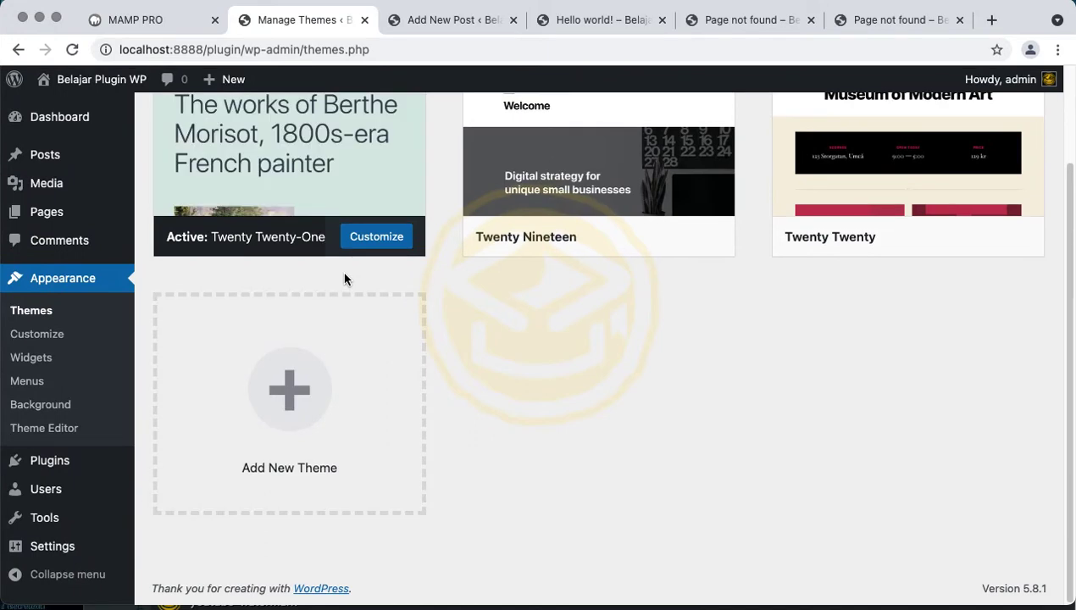
scroll(344, 279, up, 3)
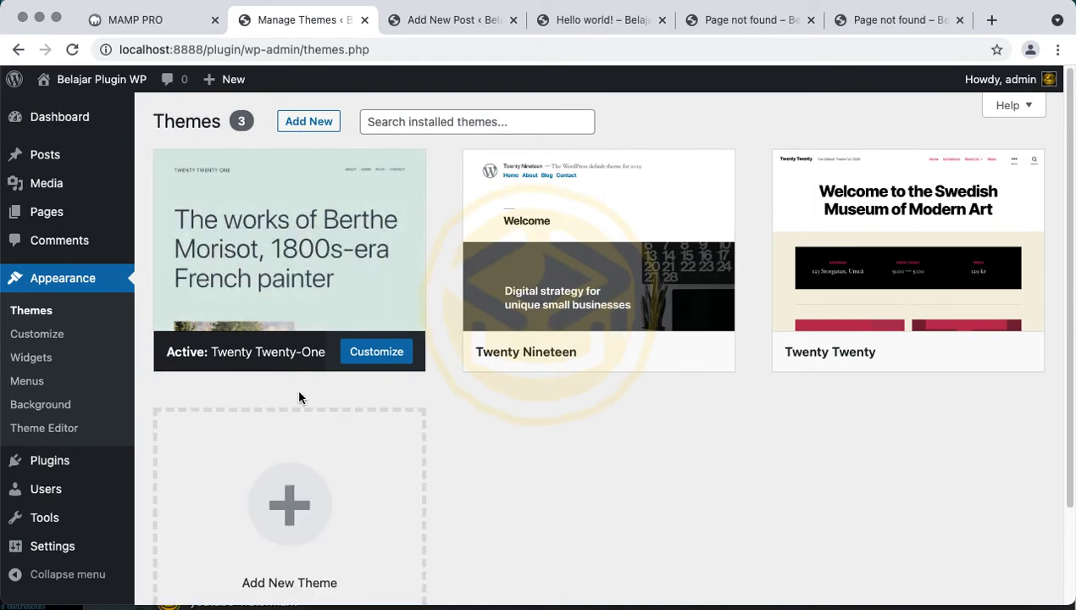
scroll(298, 397, down, 2)
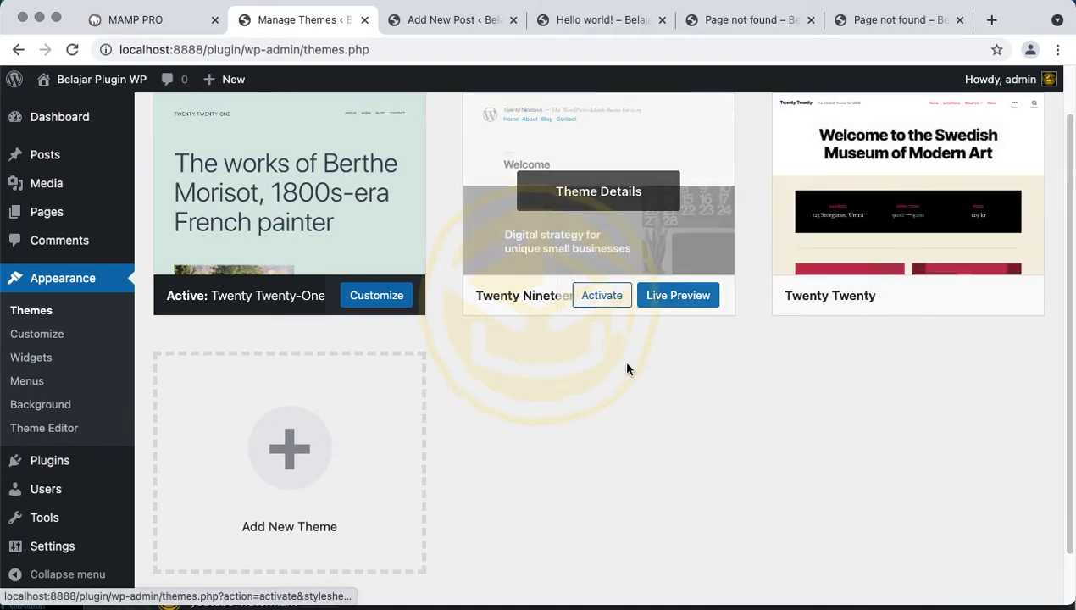
Activate Twenty Nineteen and reload the Hello world! post to see the new theme
click(611, 312)
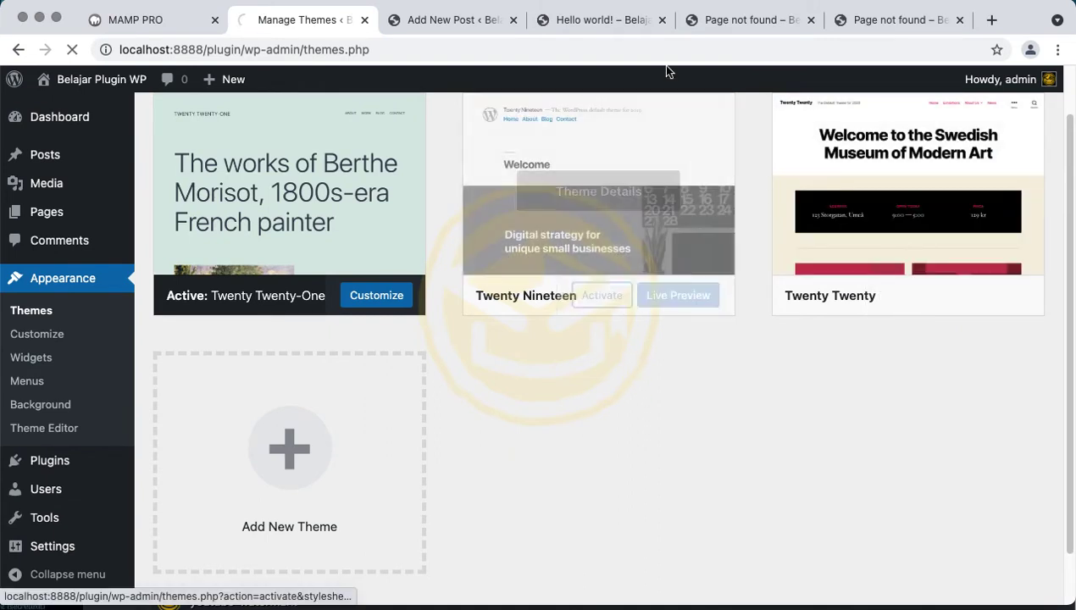
click(631, 22)
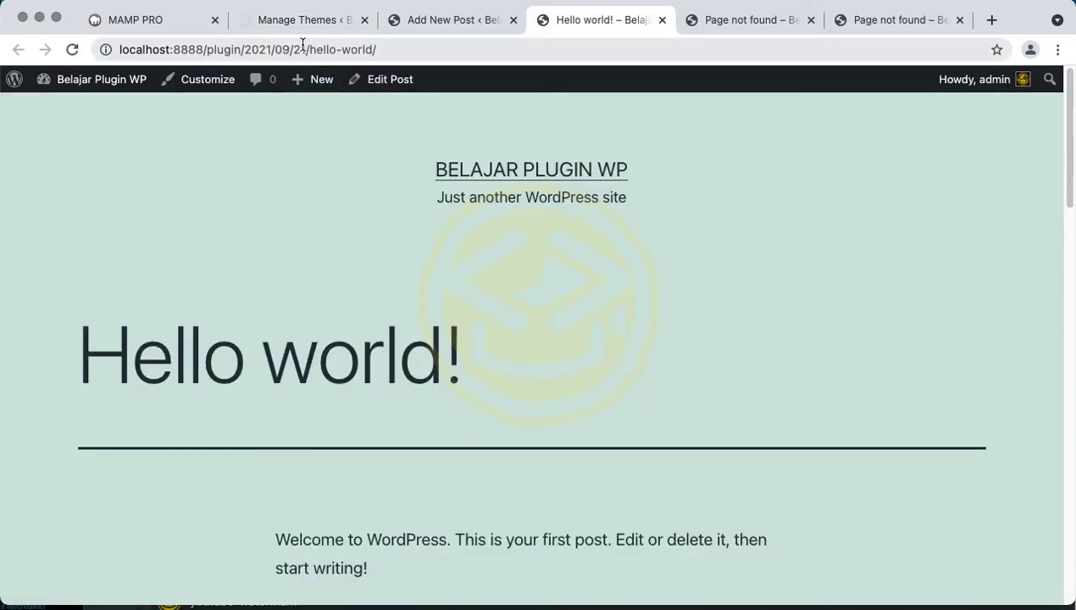
click(297, 20)
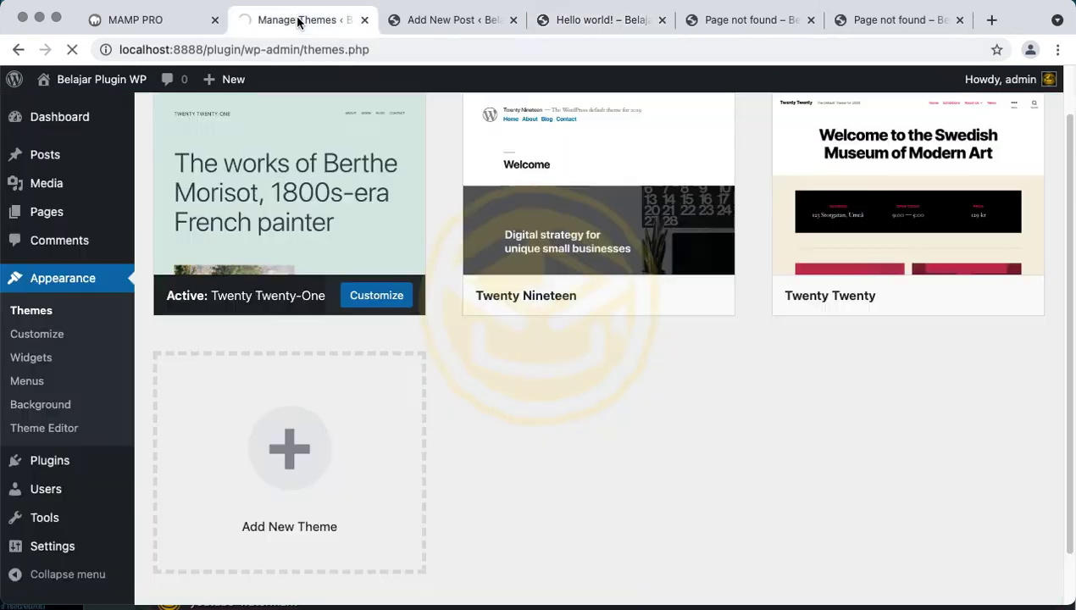
click(581, 25)
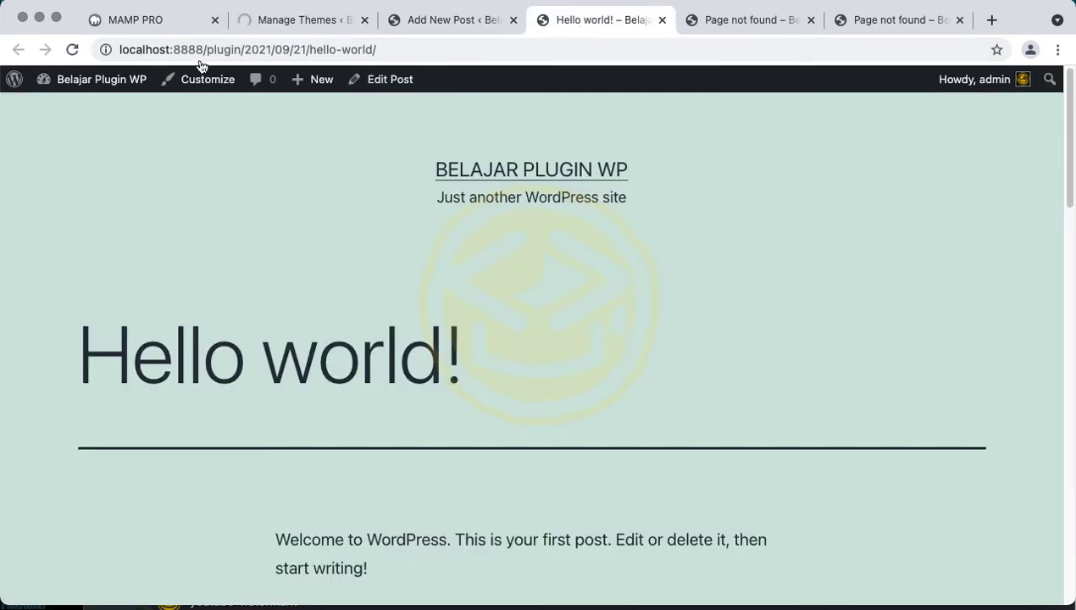
click(72, 50)
Scroll the restyled Hello world! post, then return to the themes page
scroll(426, 216, down, 10)
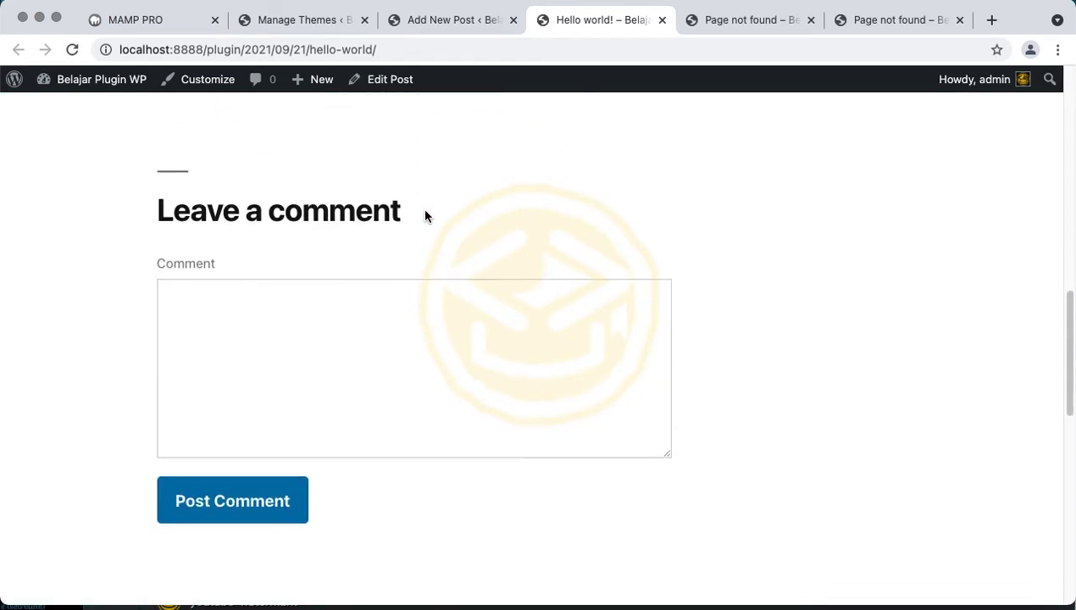
scroll(426, 216, up, 10)
click(329, 22)
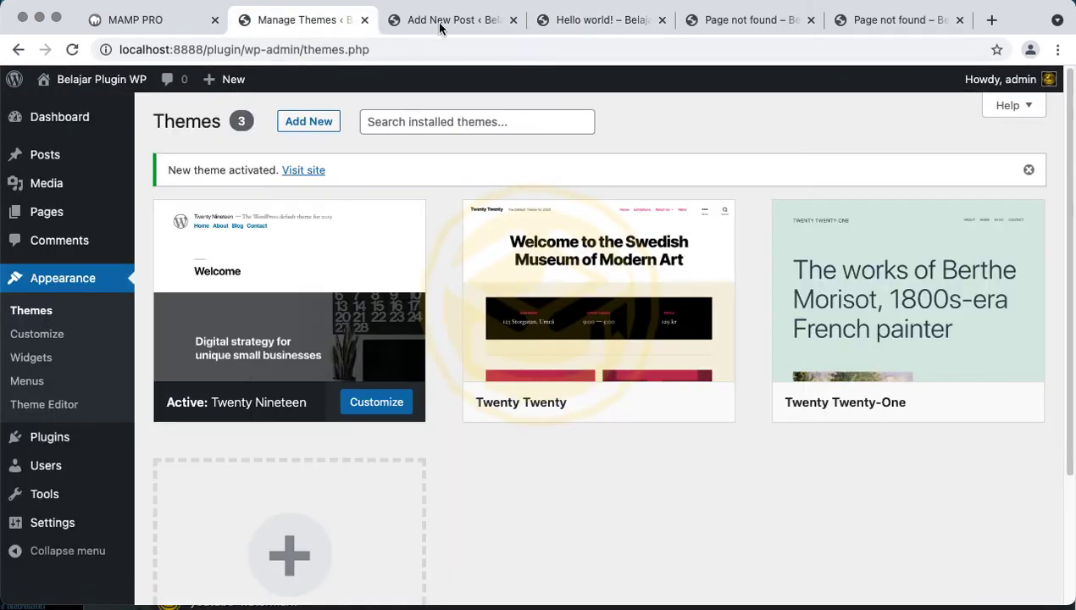
click(600, 23)
click(322, 26)
Browse the Add Themes gallery, then open Appearance > Customize for Twenty Nineteen
click(331, 127)
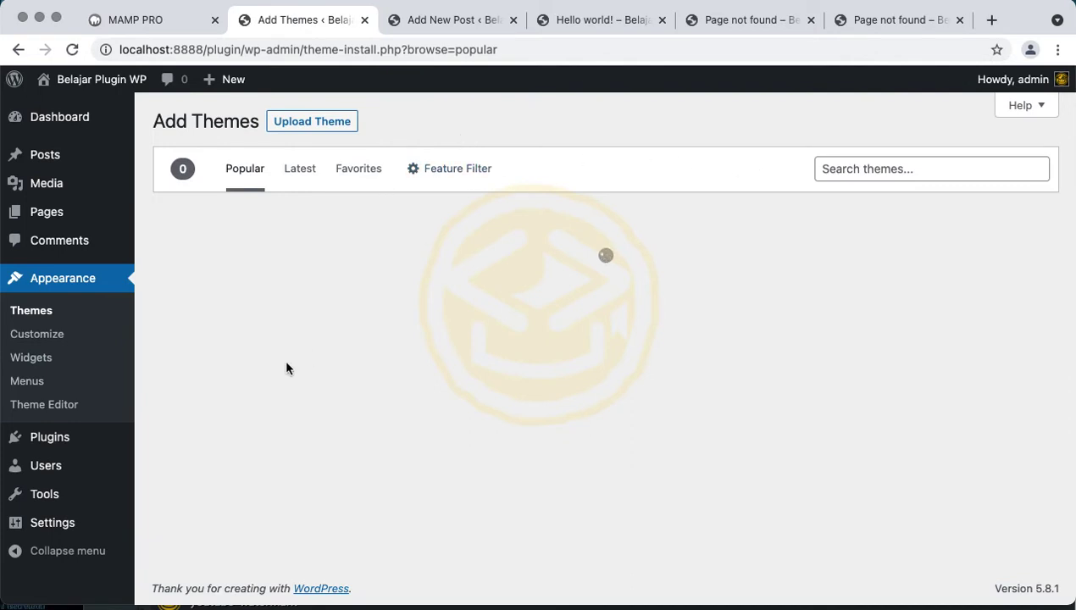
click(99, 333)
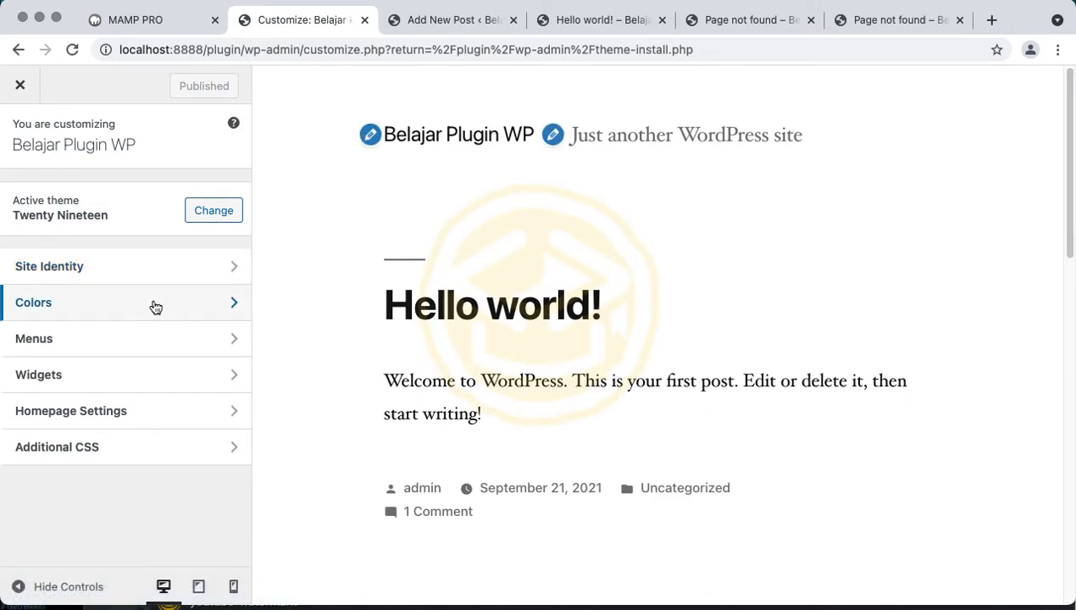
Set a custom red primary colour under Colors and publish it
click(155, 306)
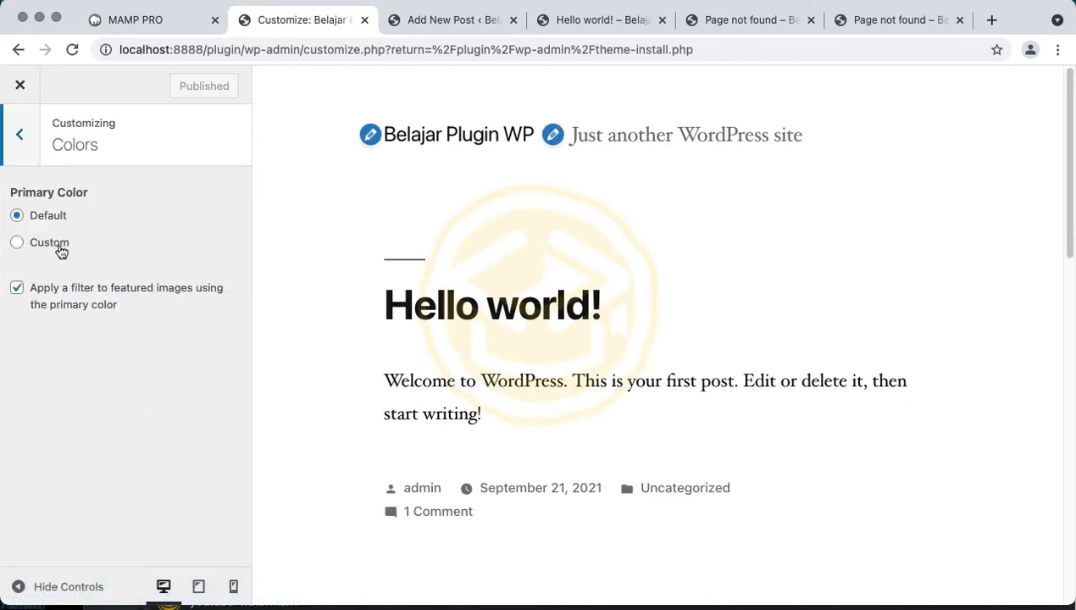
click(51, 245)
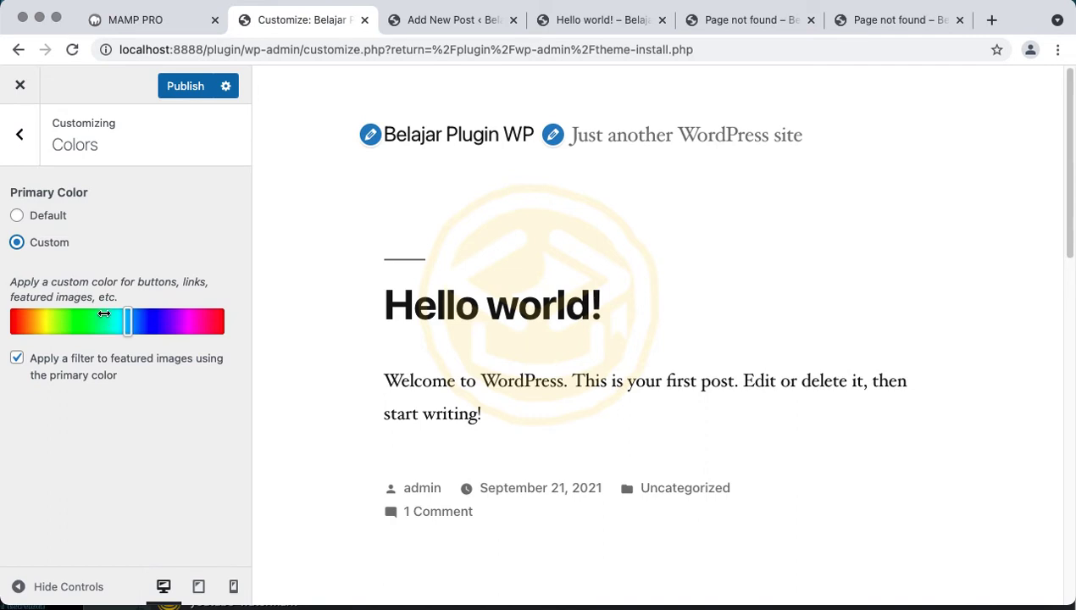
drag(105, 320, 233, 334)
click(195, 87)
scroll(535, 276, down, 1)
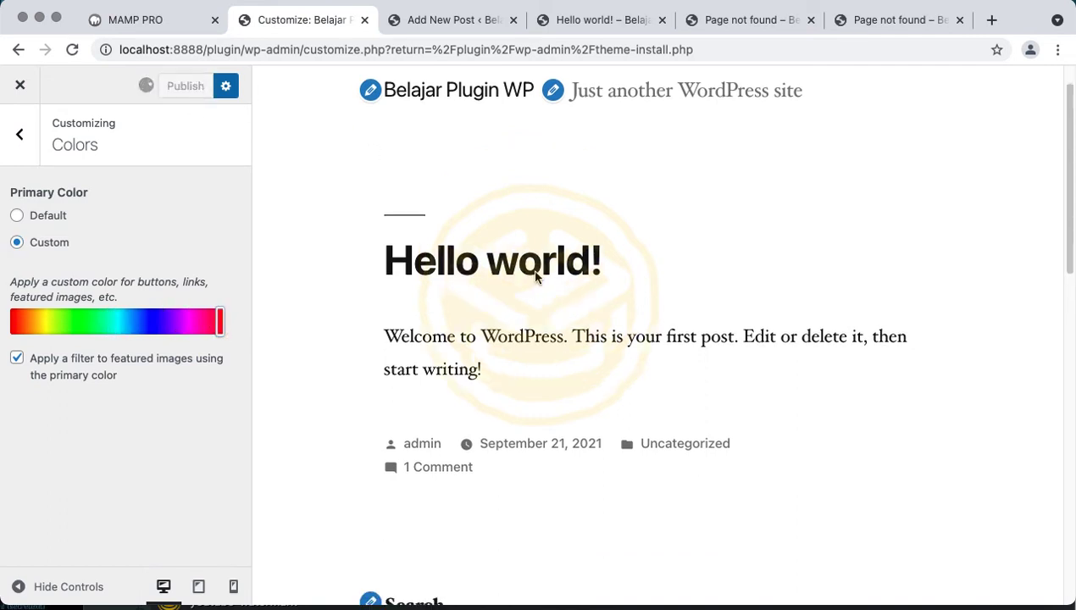
scroll(534, 275, down, 5)
scroll(533, 281, down, 4)
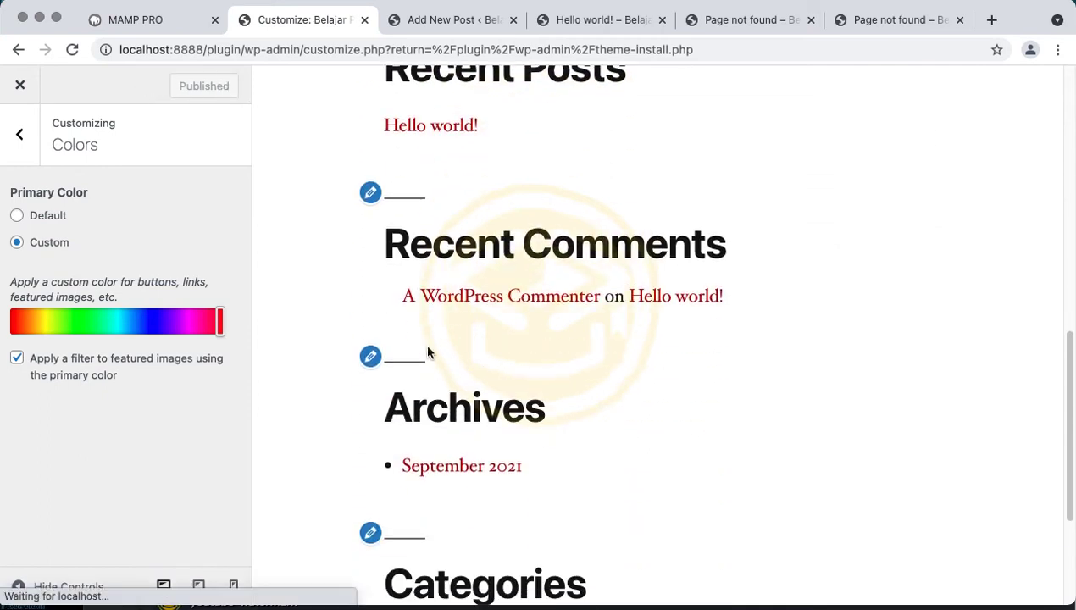
Look over the Menus section, then close the customizer back to admin
click(20, 134)
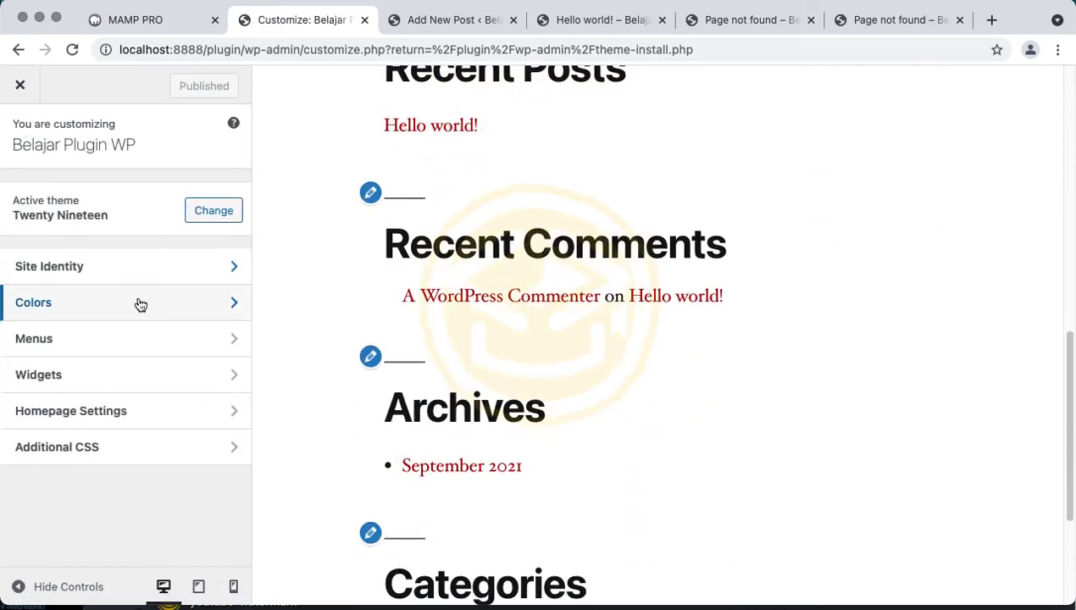
click(82, 338)
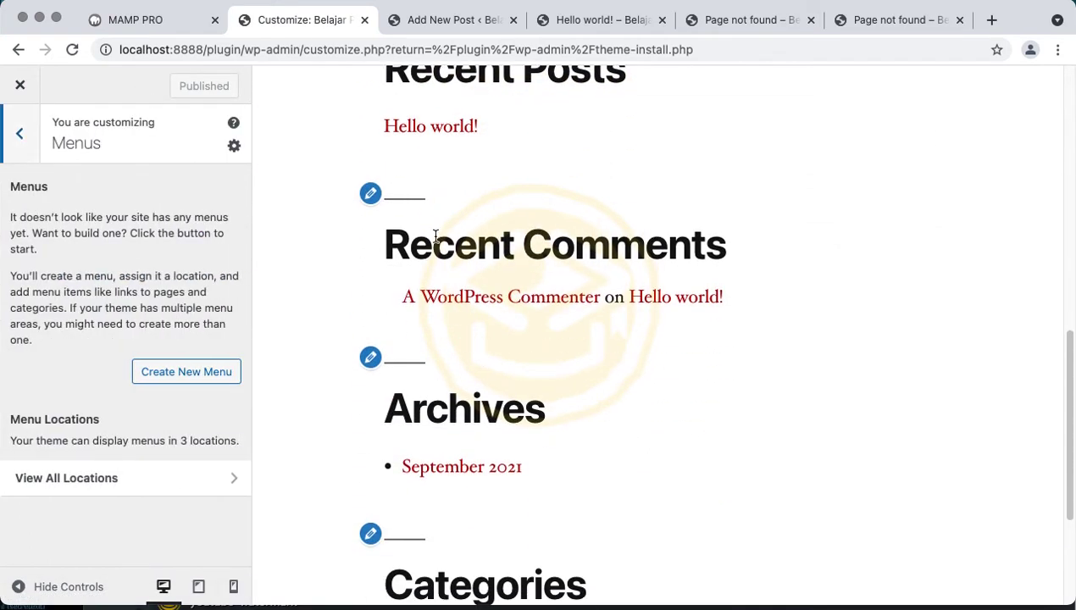
scroll(436, 236, down, 5)
click(28, 143)
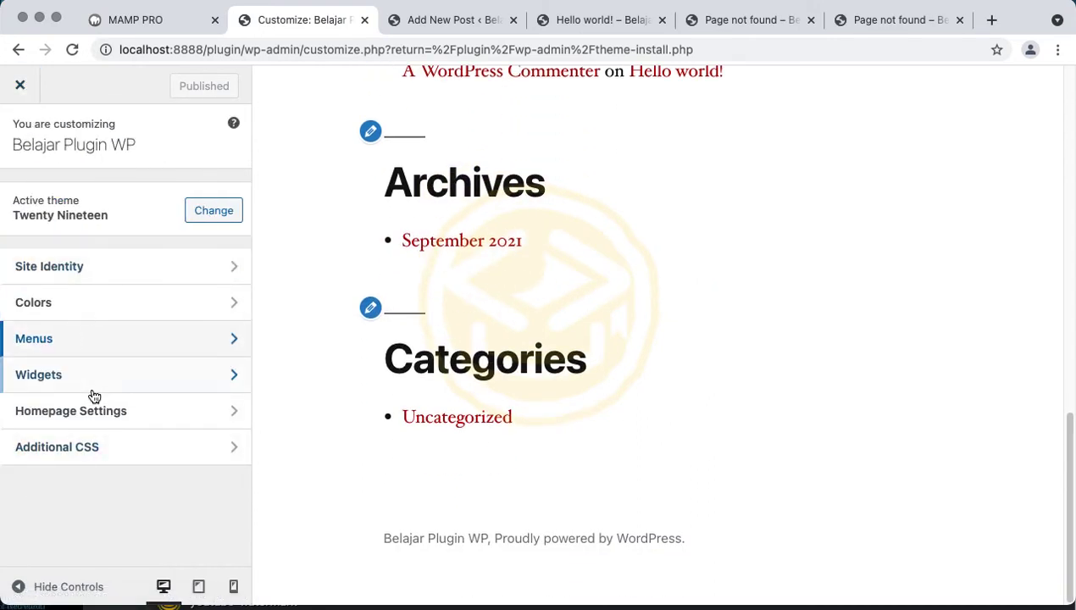
click(24, 93)
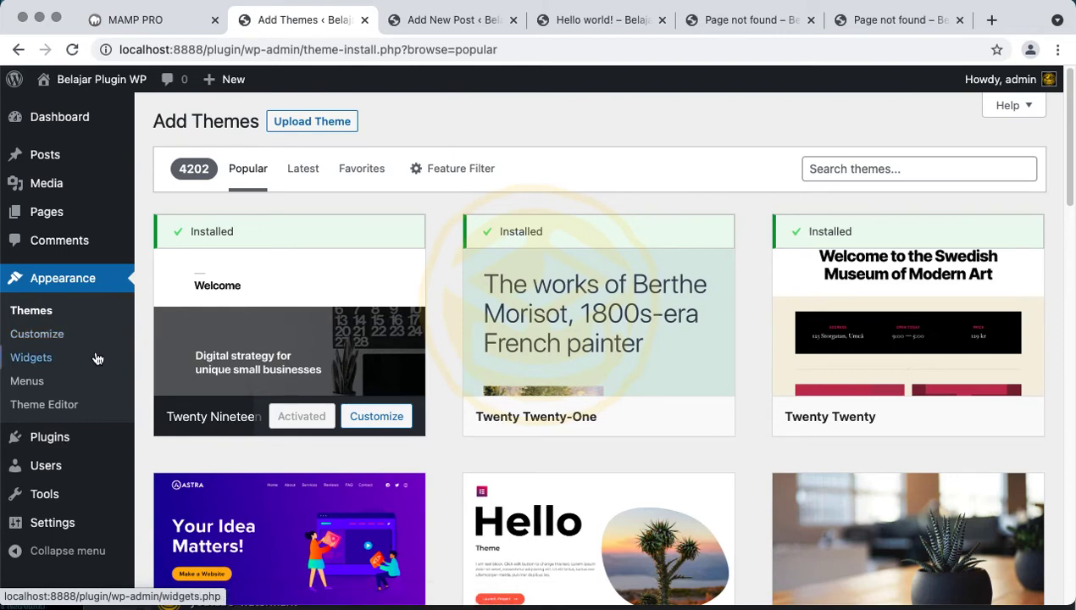
Open Appearance > Widgets, then look over the Hello world! post tab
click(91, 365)
click(452, 21)
click(579, 26)
scroll(471, 362, down, 10)
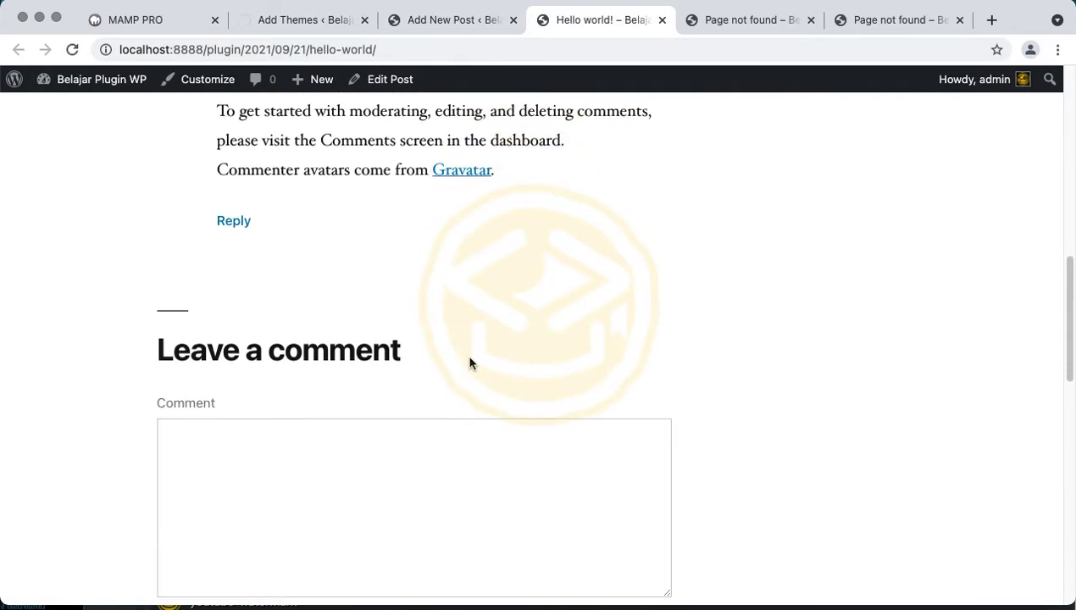
scroll(471, 363, up, 10)
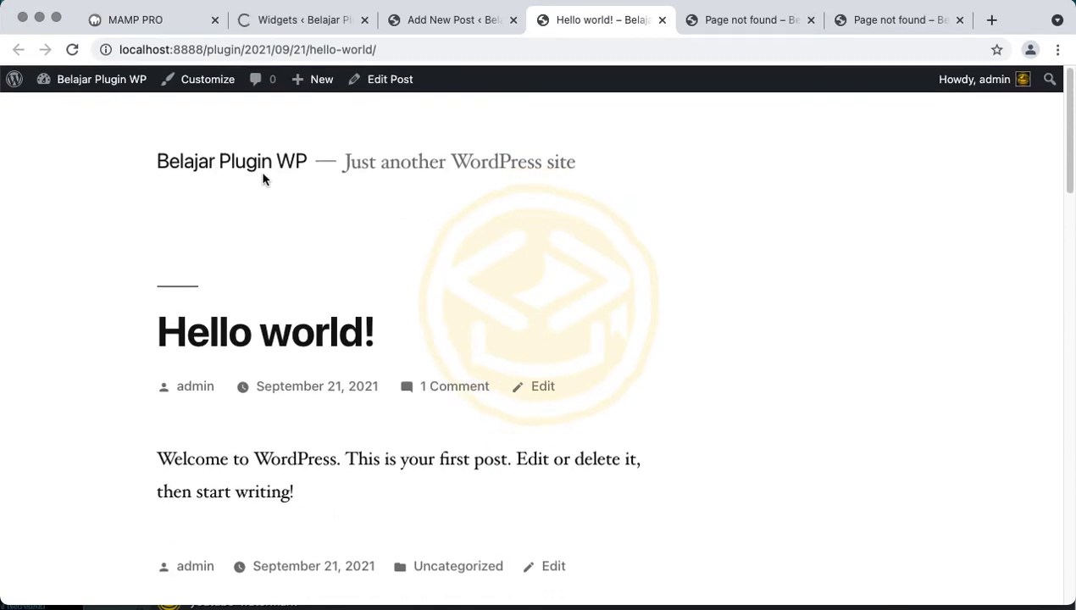
Scroll through the site's home page and widget area, then return to the Widgets tab
click(257, 170)
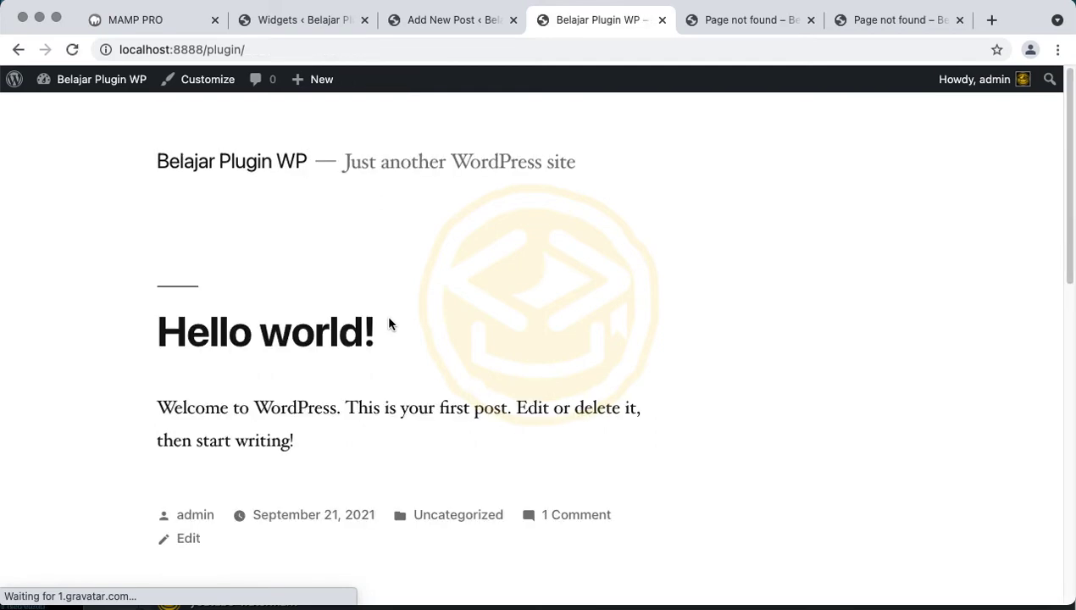
scroll(389, 323, down, 15)
scroll(389, 323, up, 3)
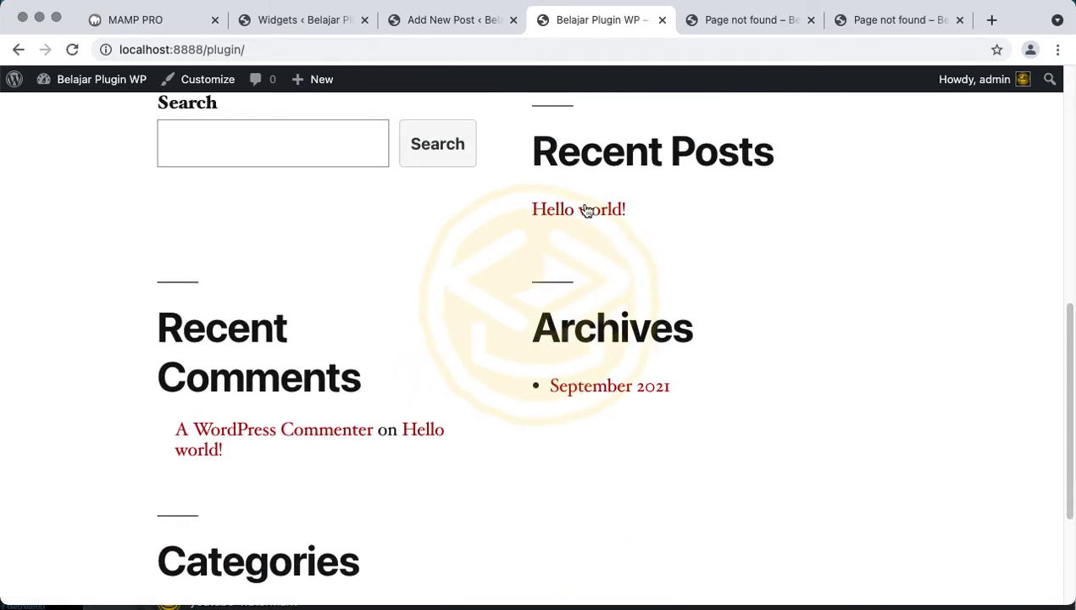
scroll(269, 424, down, 1)
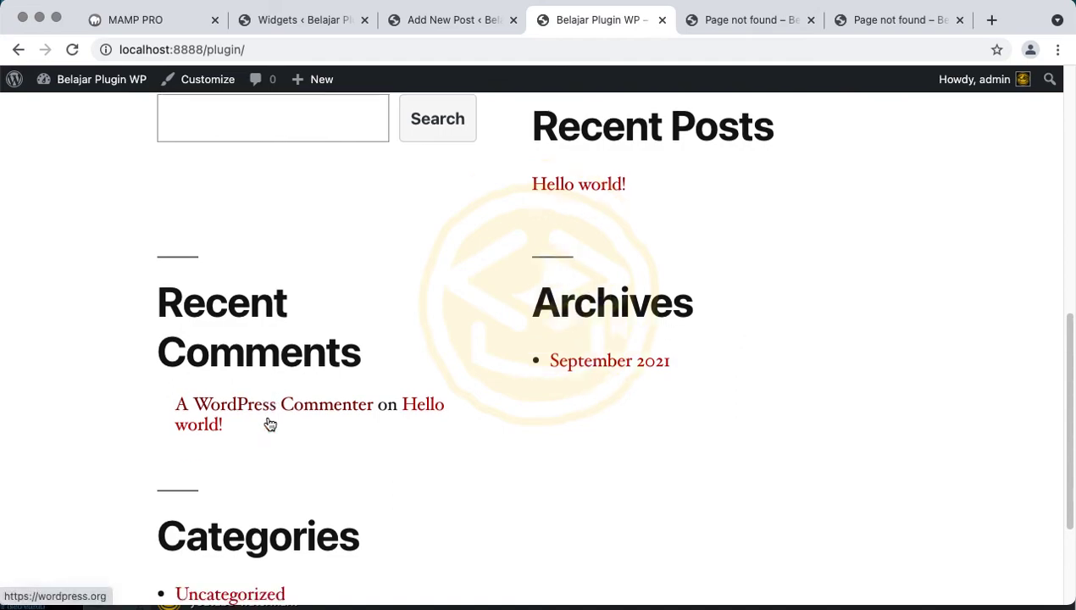
scroll(269, 424, down, 3)
scroll(344, 311, up, 15)
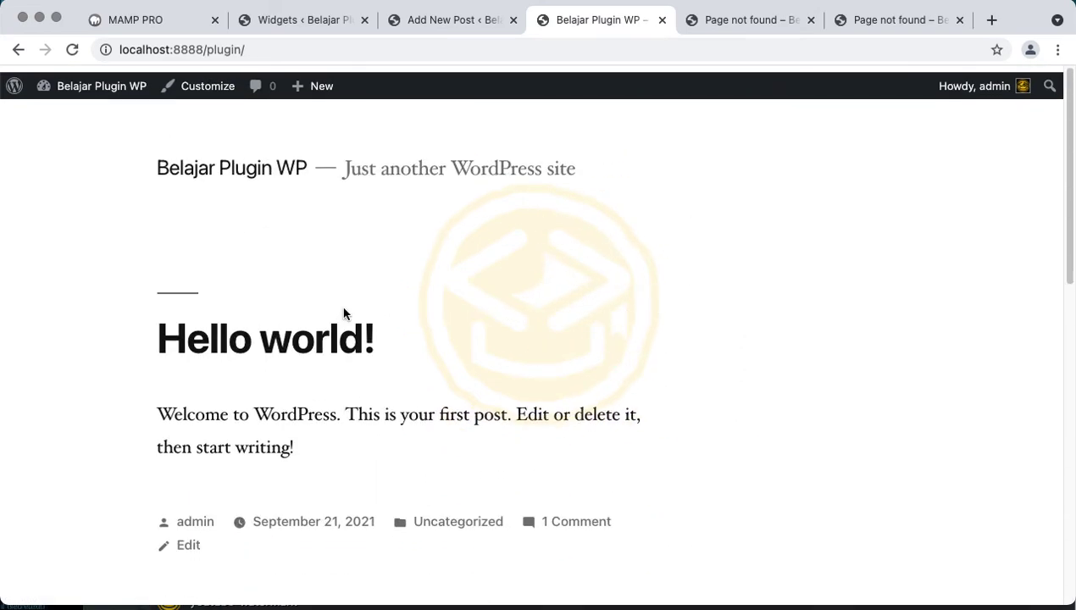
scroll(425, 357, down, 10)
scroll(425, 356, up, 9)
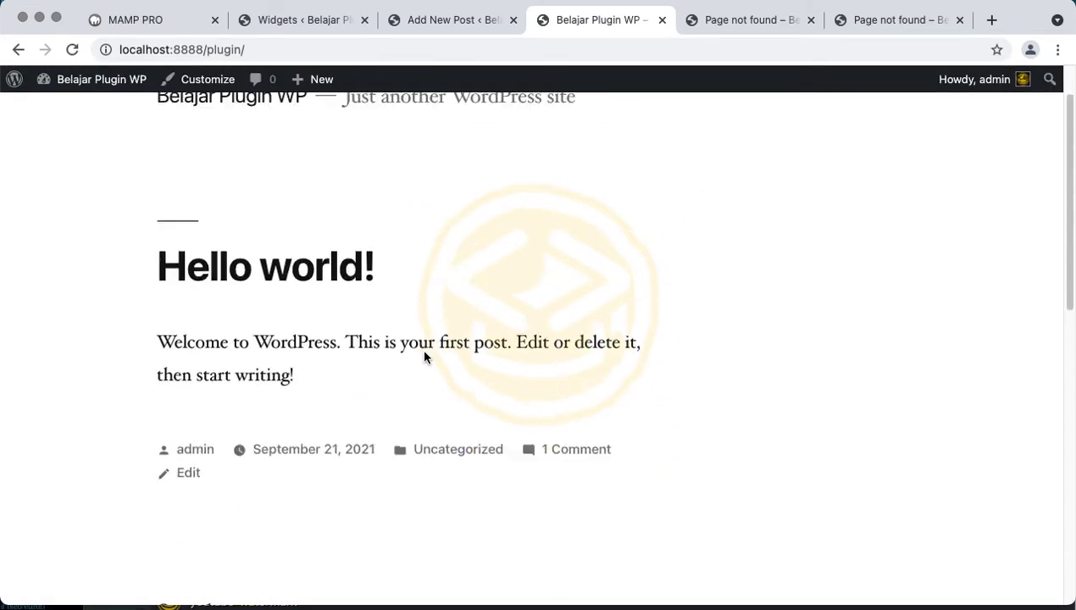
scroll(425, 357, down, 10)
scroll(425, 356, up, 12)
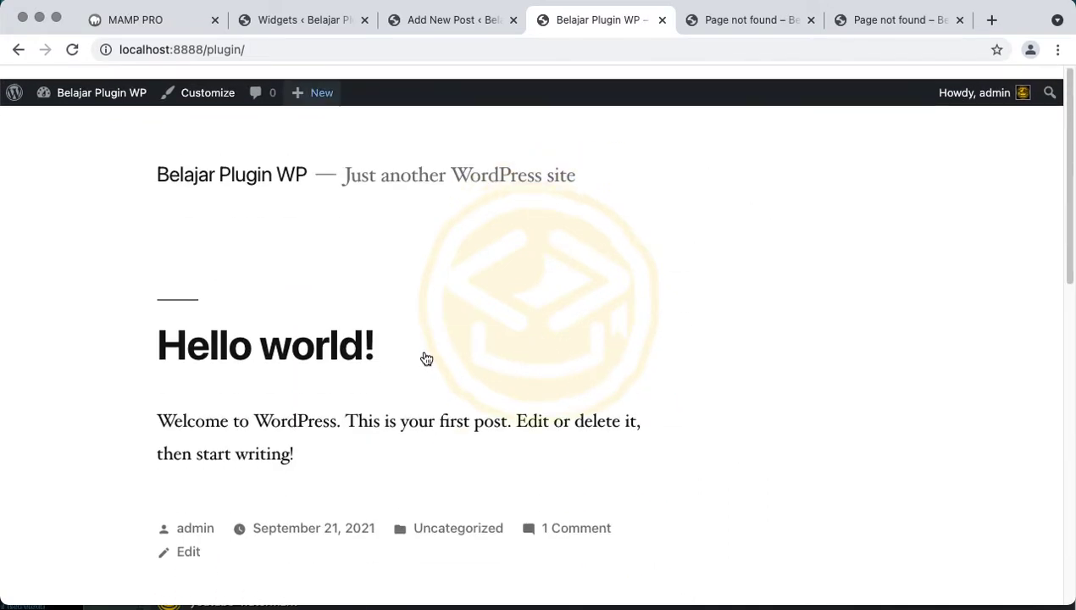
click(327, 28)
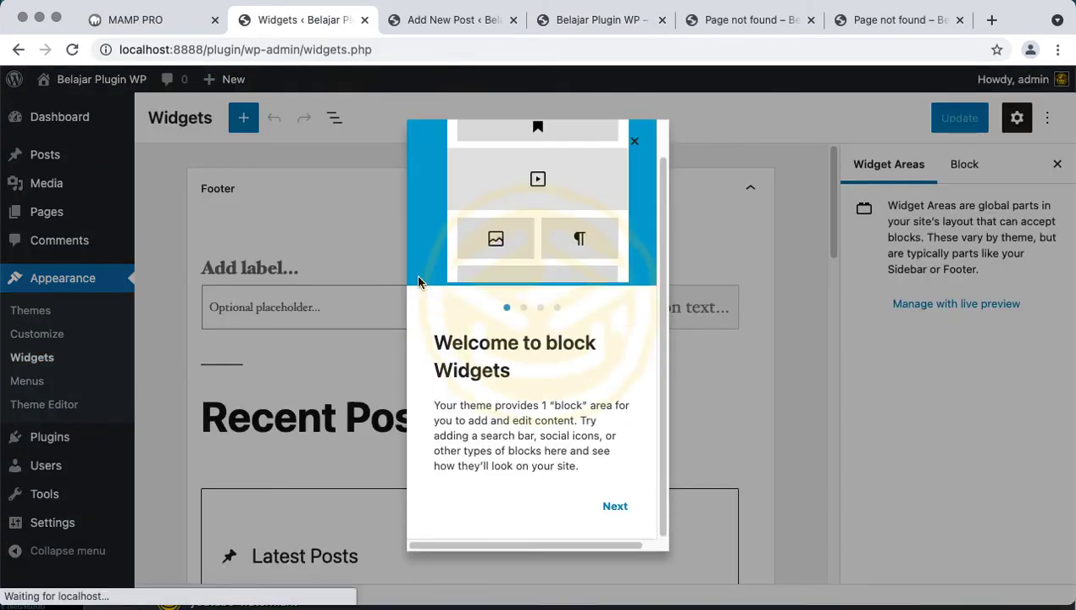
Dismiss the welcome guide and inspect the Recent Posts, footer area and Search block settings
click(634, 145)
scroll(457, 373, down, 5)
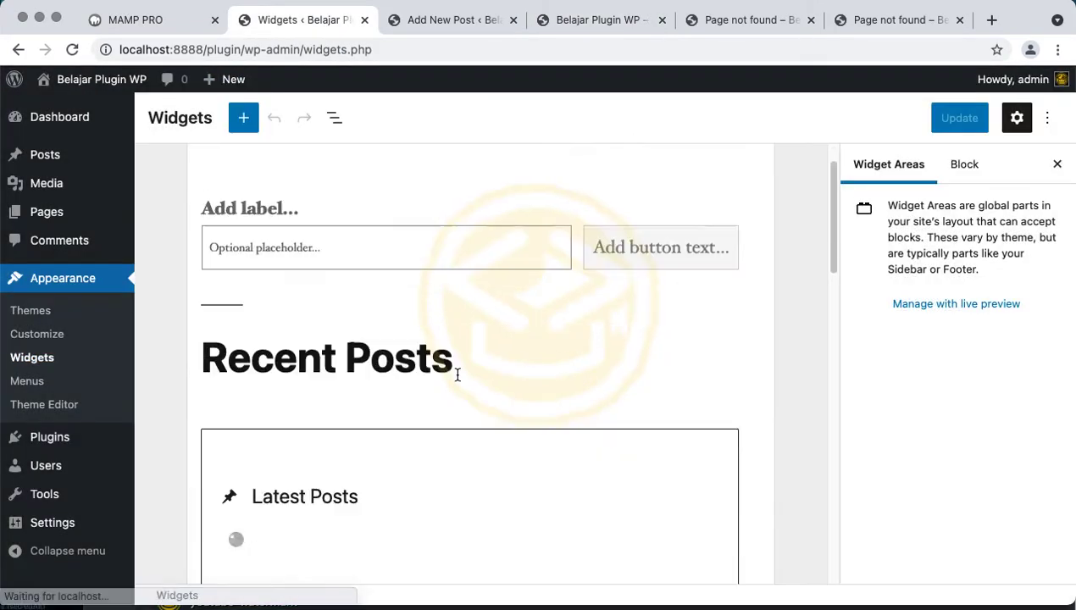
scroll(456, 378, up, 3)
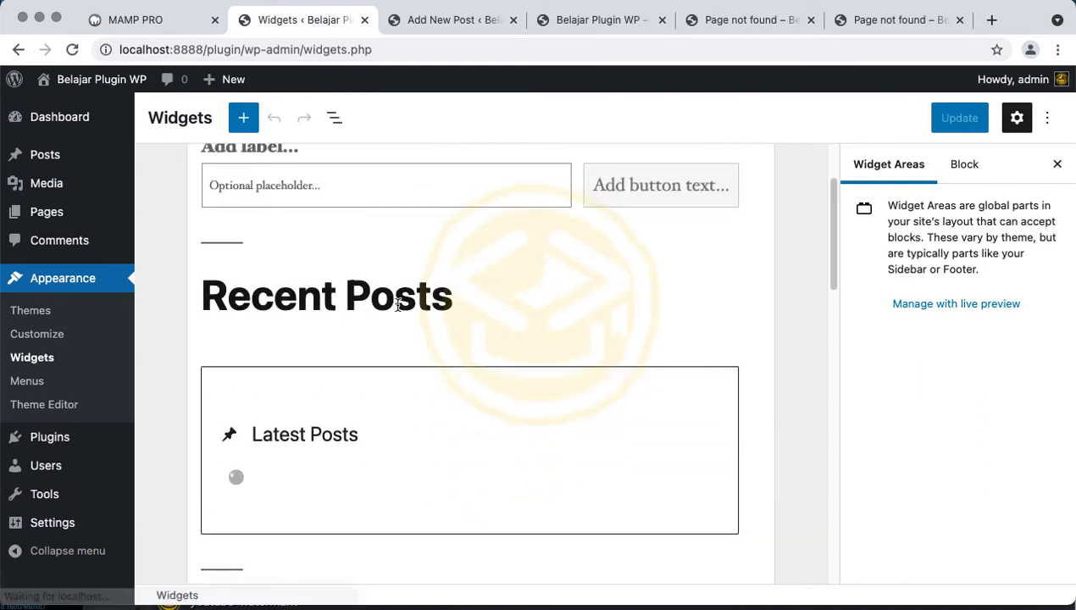
click(394, 251)
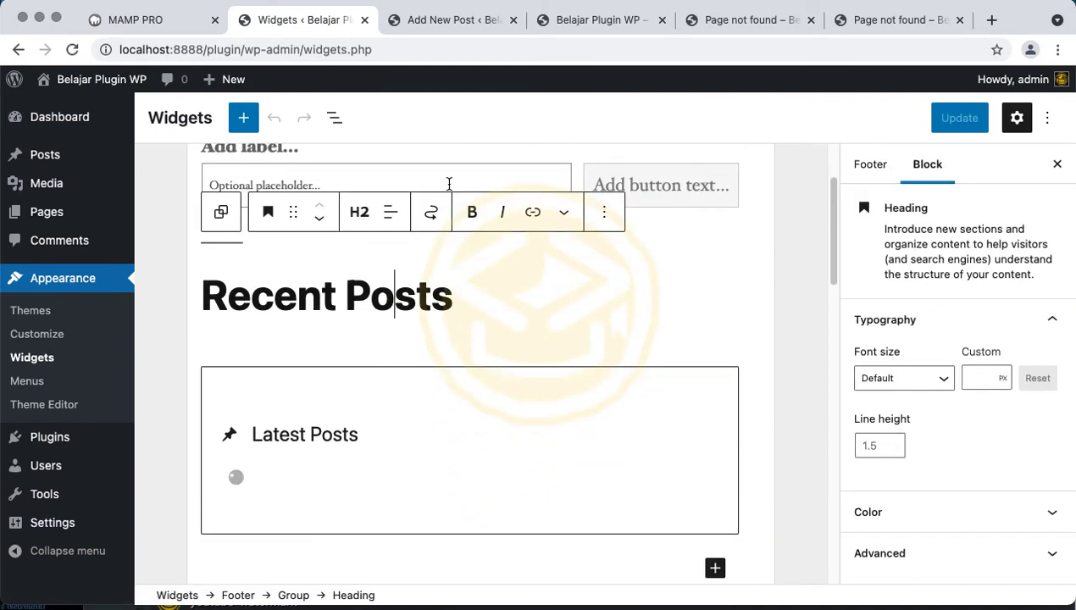
click(873, 177)
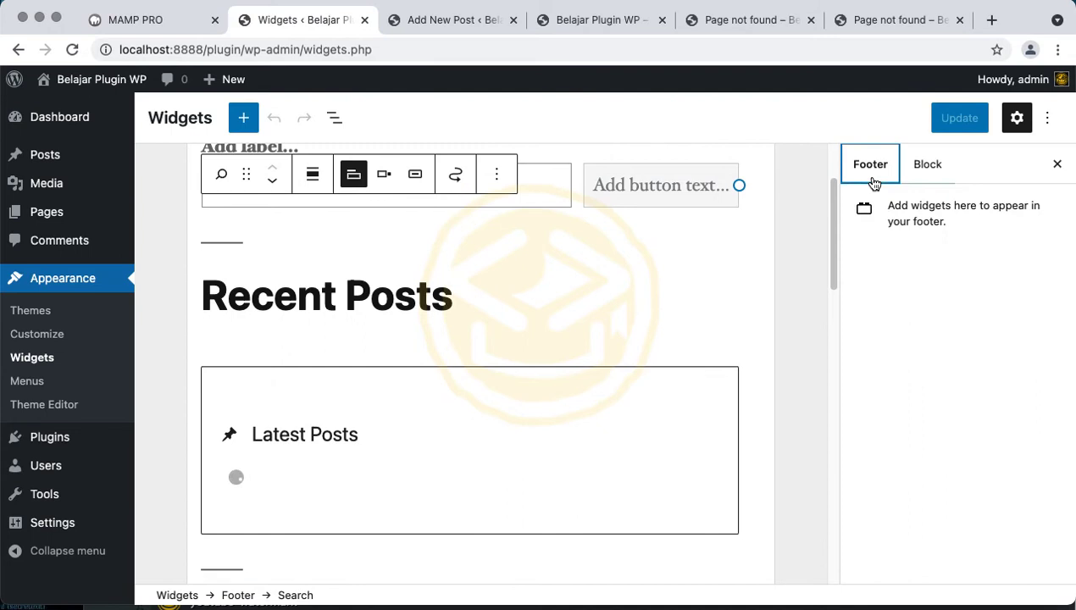
click(932, 166)
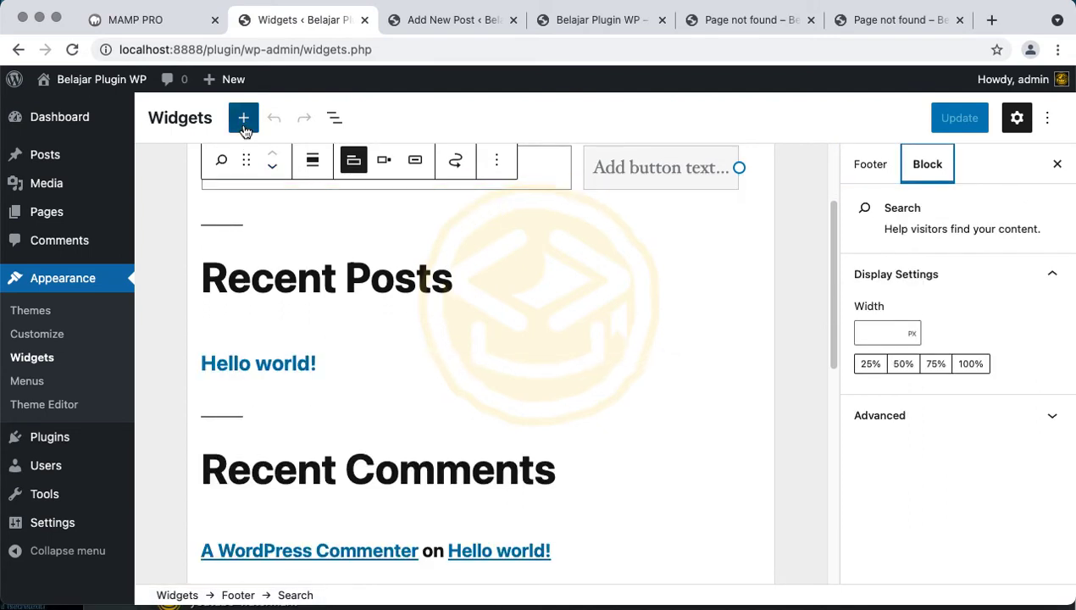
Browse the block library, close it, then start the Theme Editor and view the front page
click(244, 117)
scroll(320, 334, down, 10)
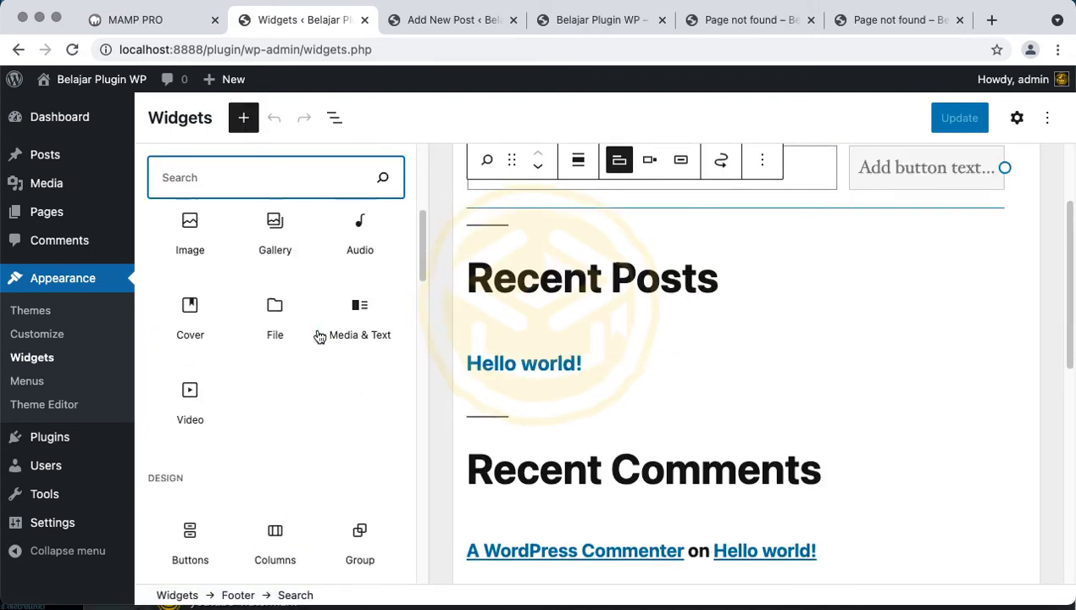
scroll(319, 336, down, 15)
scroll(317, 336, up, 15)
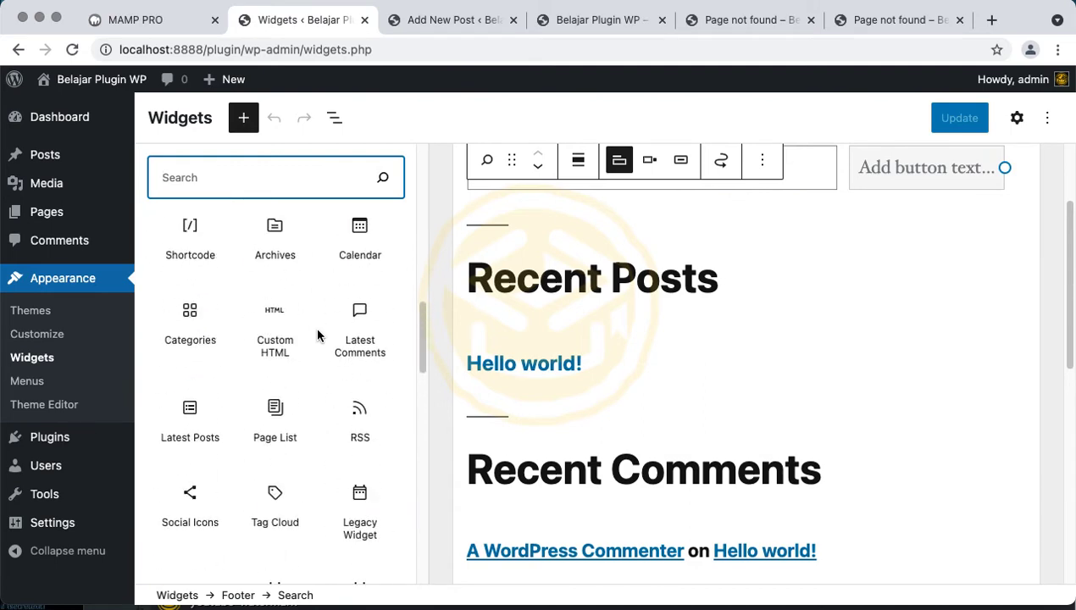
scroll(317, 336, down, 3)
scroll(320, 319, down, 3)
scroll(320, 319, up, 15)
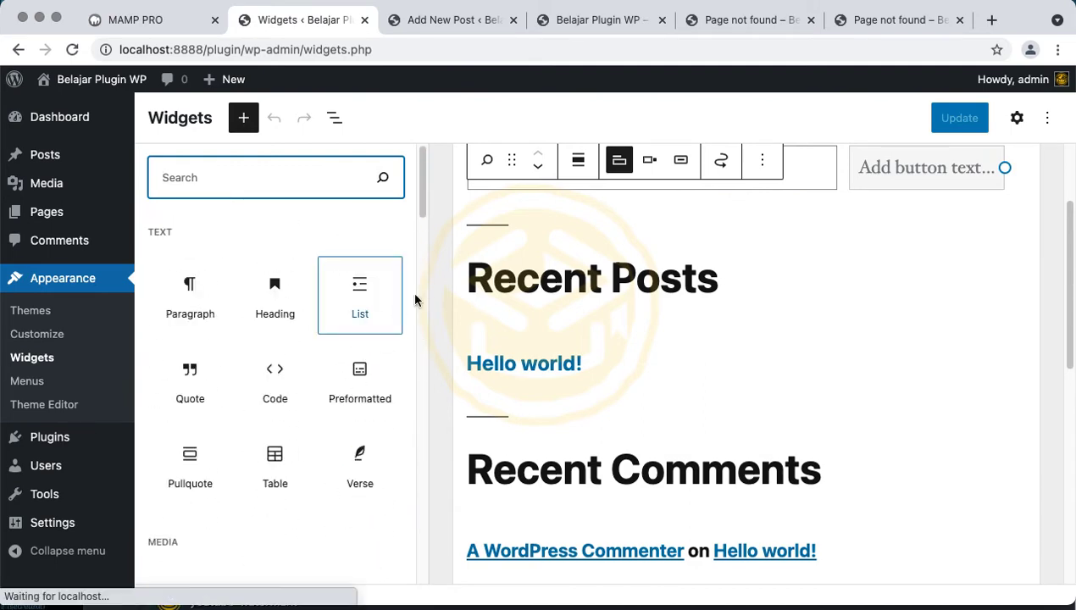
click(938, 123)
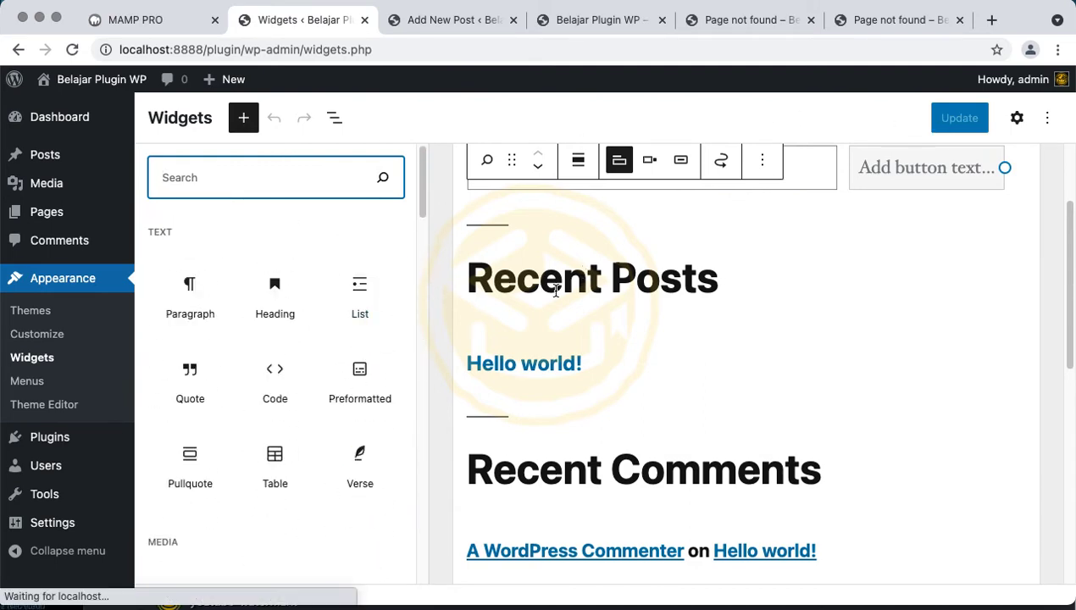
click(556, 291)
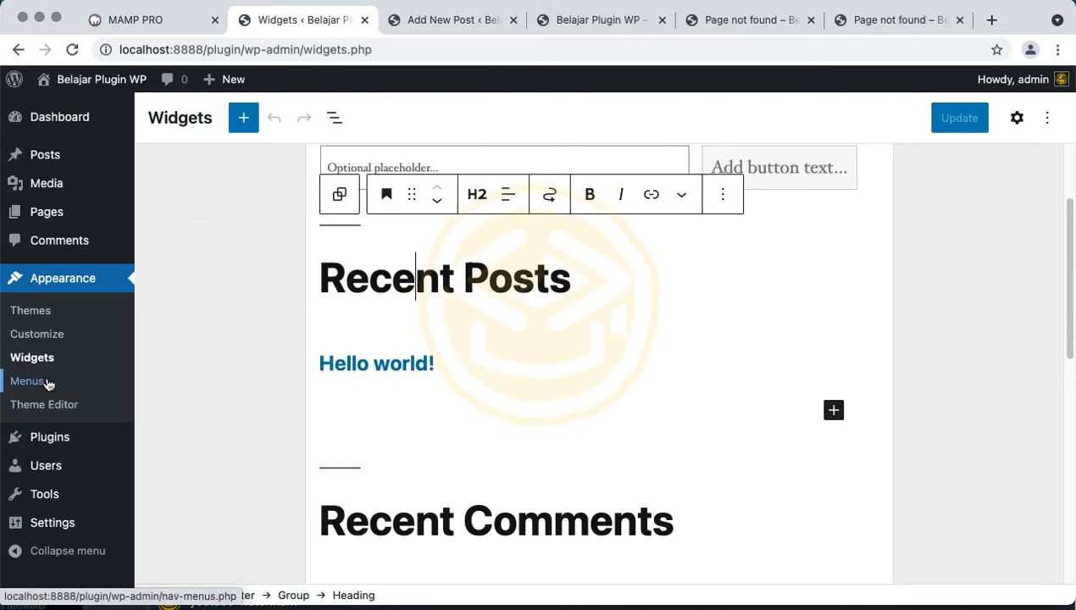
click(61, 407)
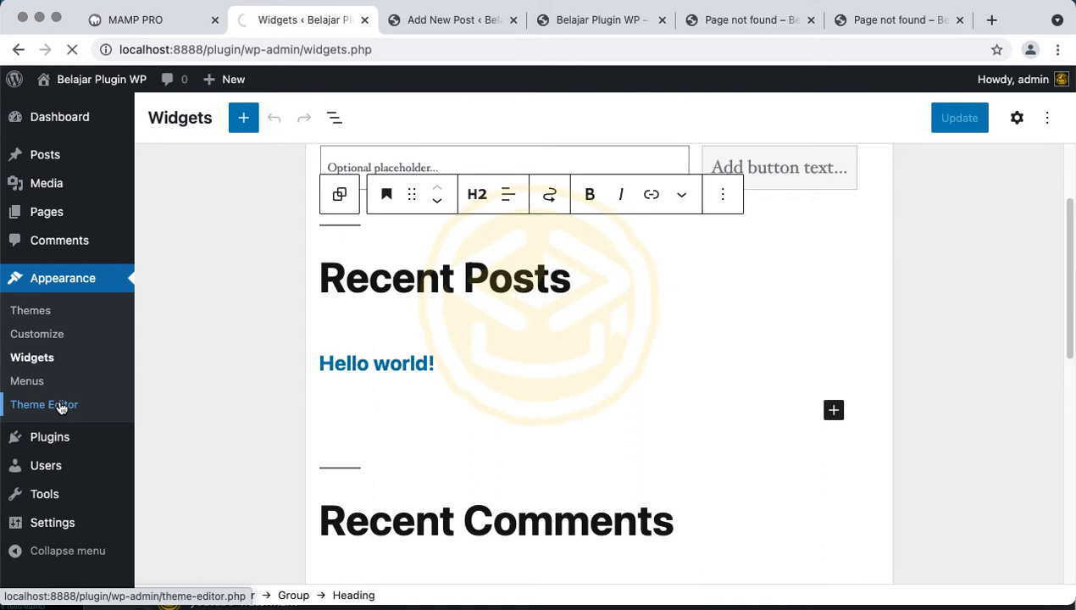
click(577, 21)
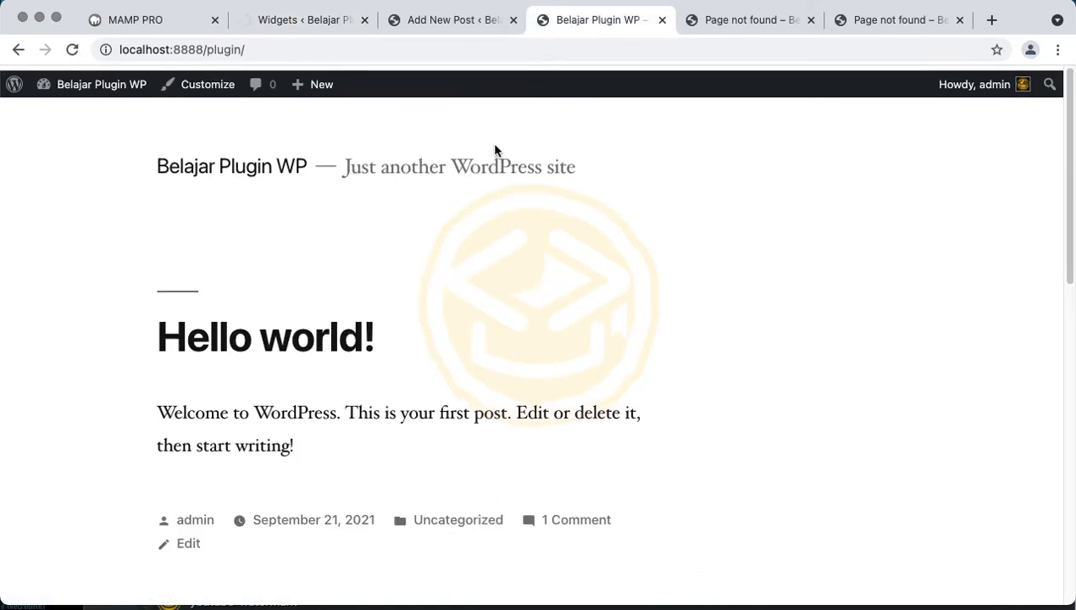
Accept the direct-editing warning and scroll through Twenty Nineteen's style.css
click(341, 21)
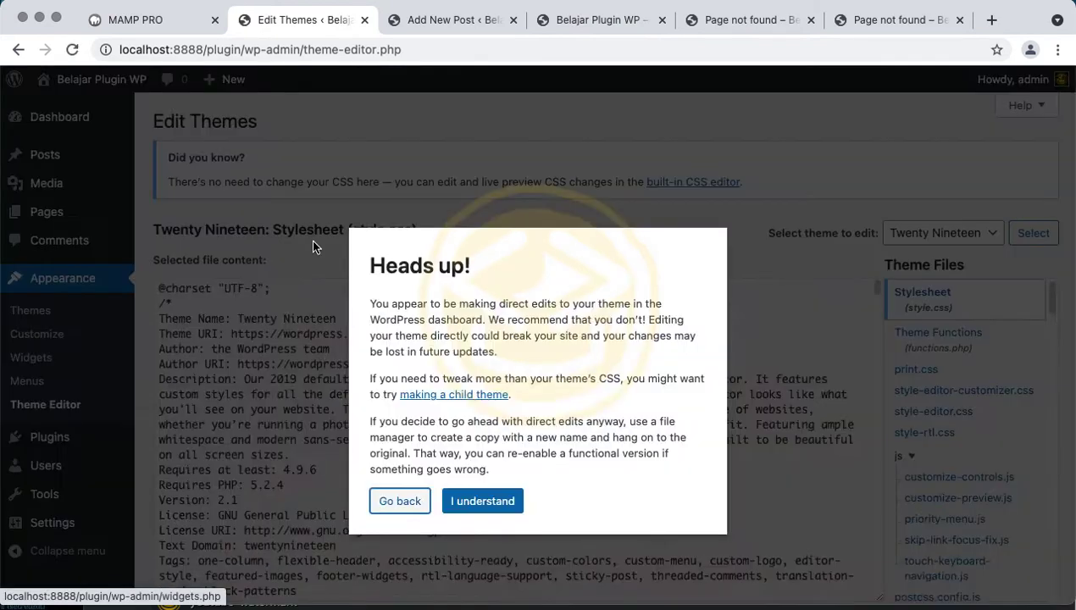
click(472, 493)
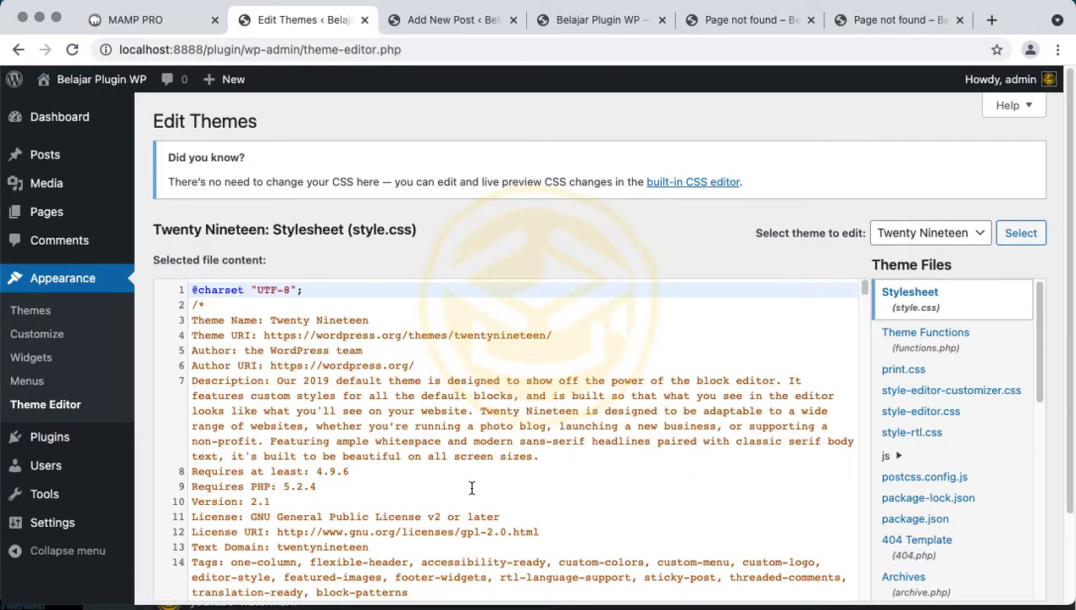
scroll(472, 485, down, 15)
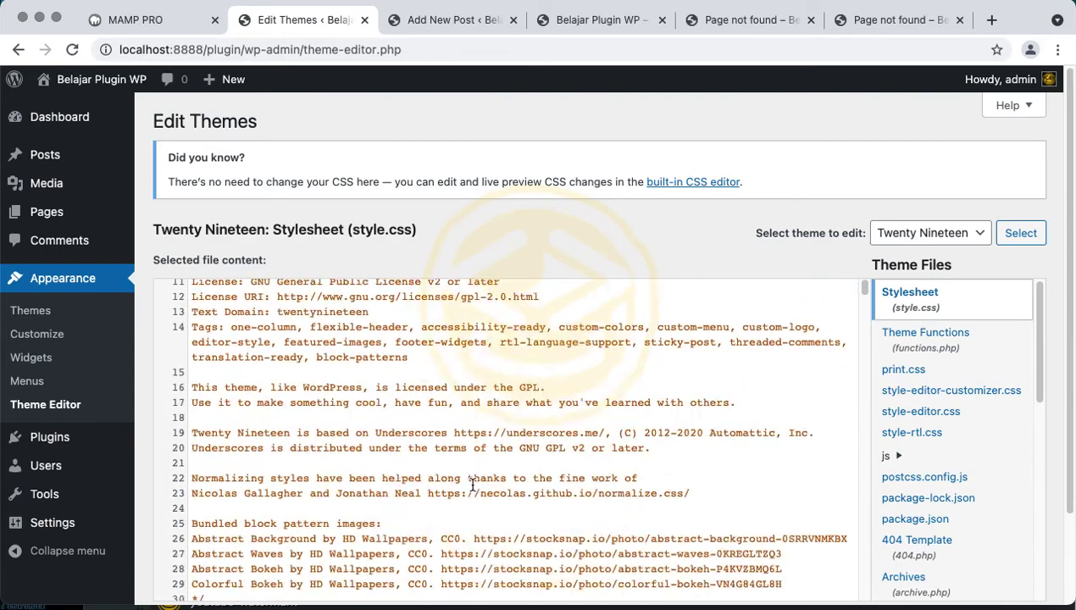
scroll(472, 485, up, 5)
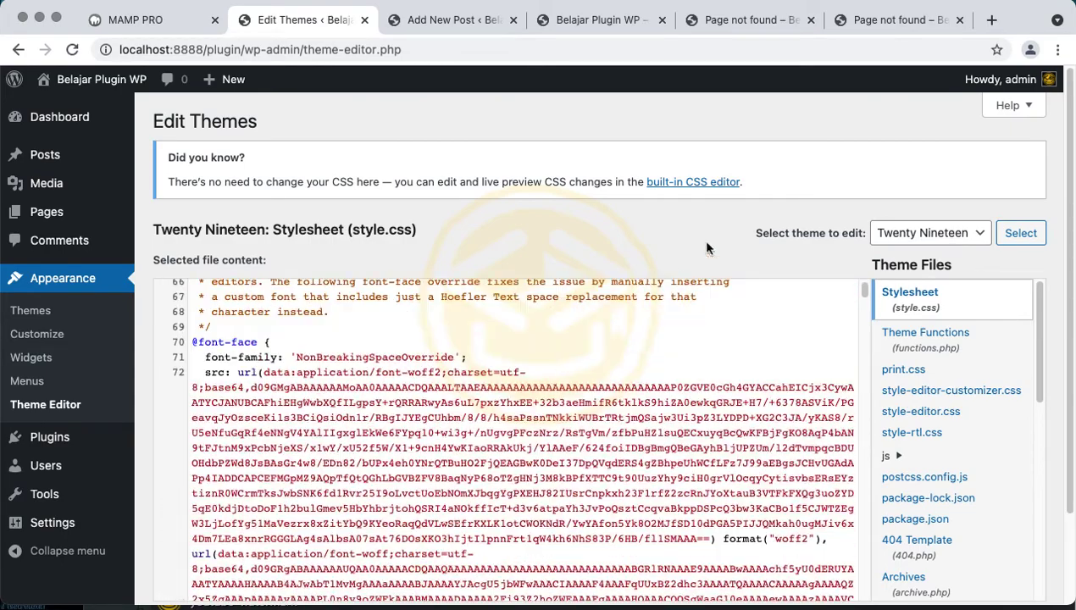
Read Twenty Nineteen's functions.php, selecting $GLOBALS and get_template_directory along the way
click(894, 345)
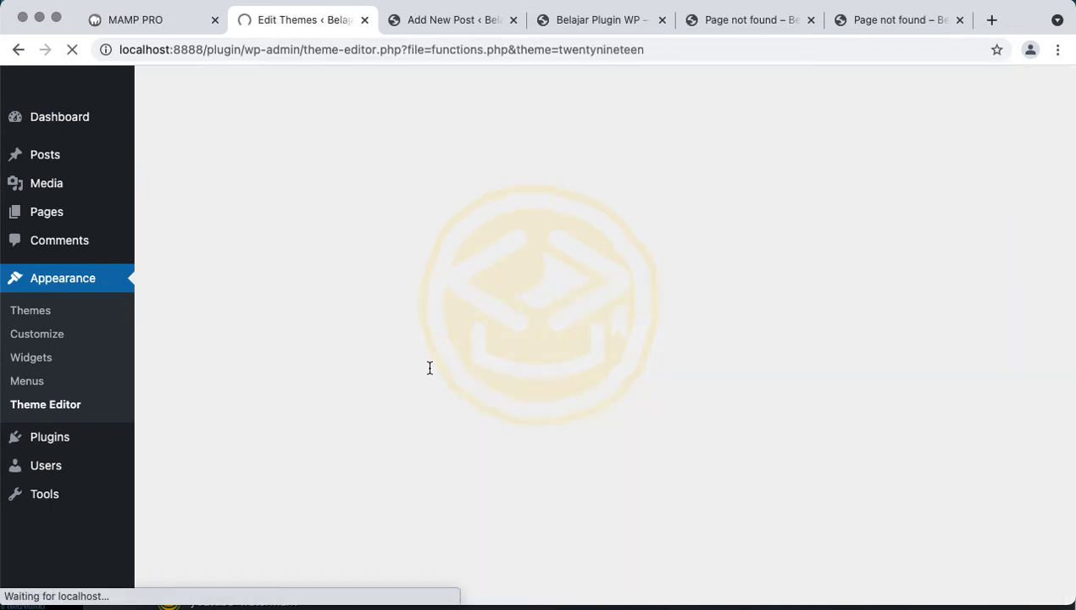
scroll(430, 368, down, 3)
scroll(429, 368, down, 20)
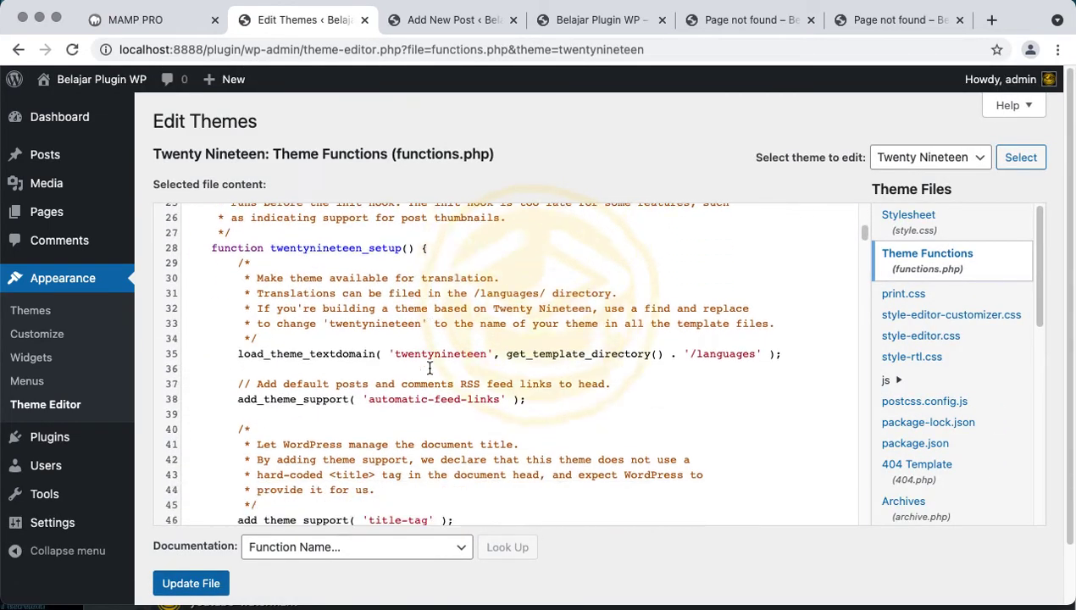
scroll(430, 368, up, 20)
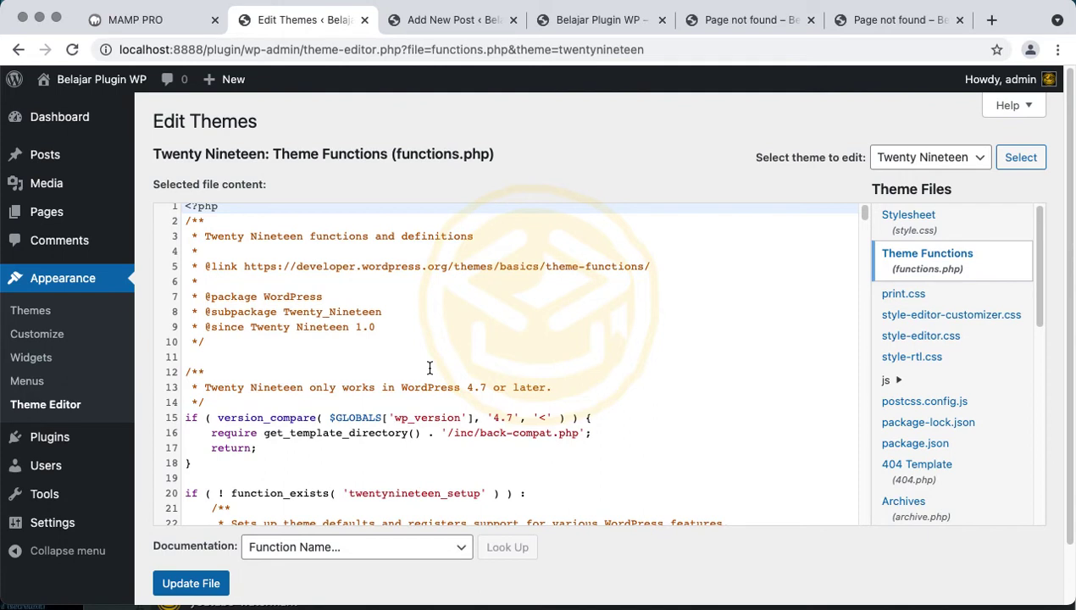
double_click(379, 417)
double_click(358, 433)
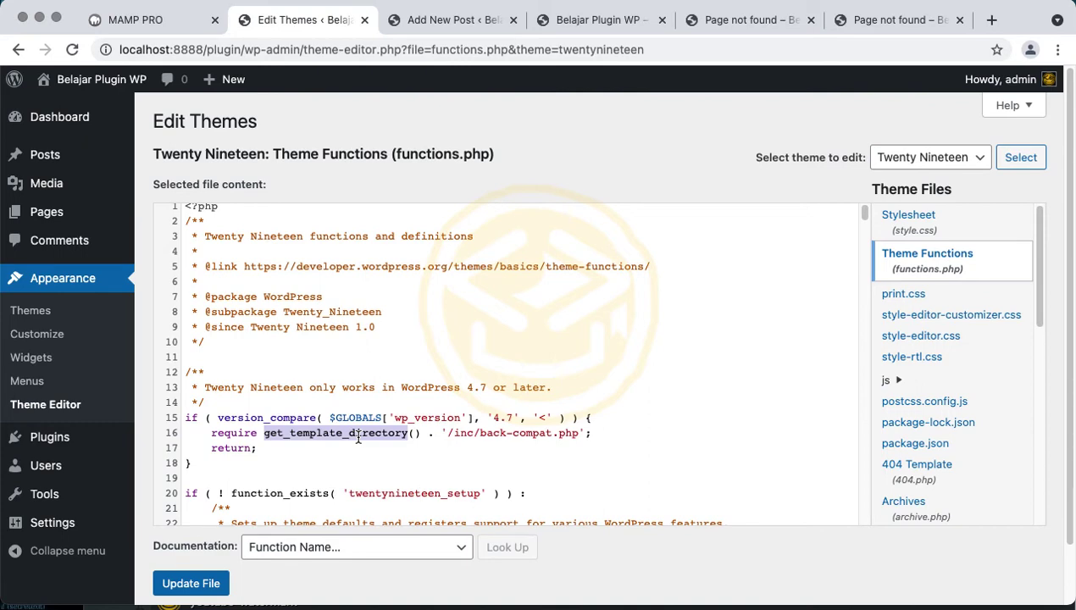
scroll(347, 437, down, 15)
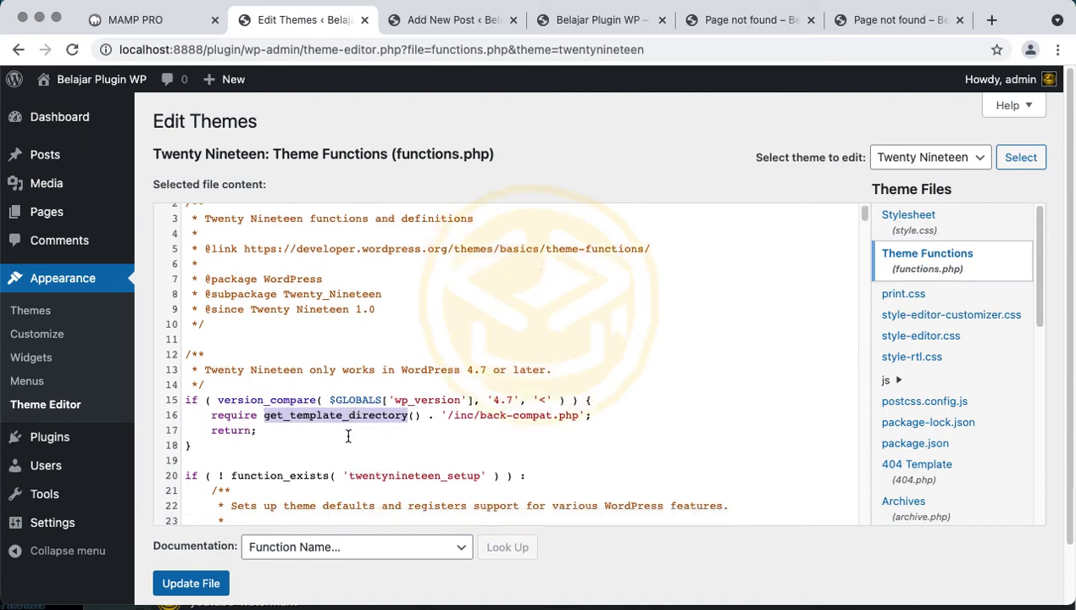
scroll(347, 437, down, 1)
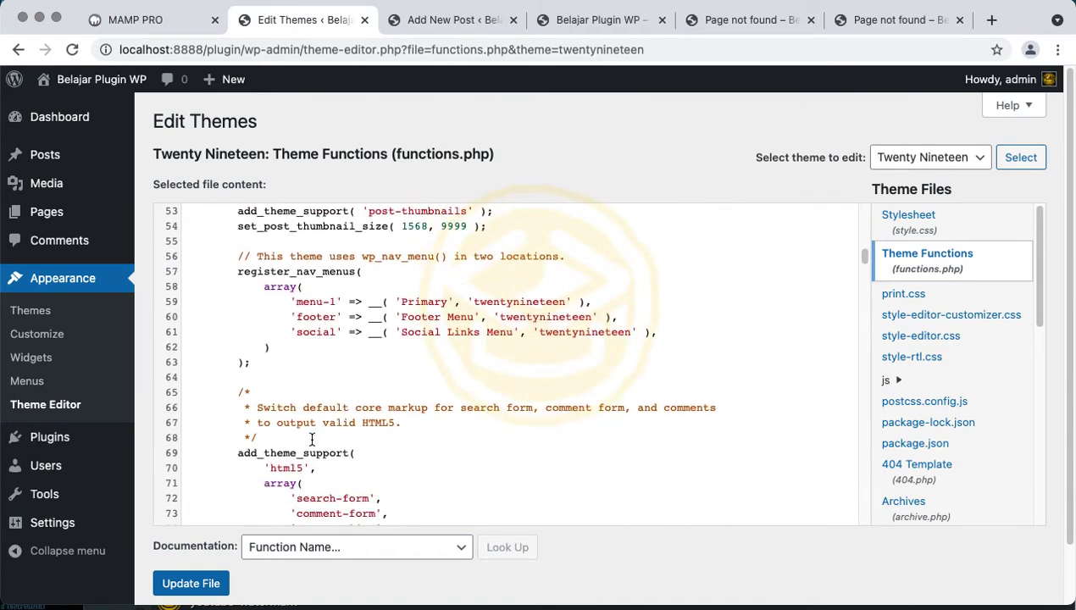
mouse_move(89, 439)
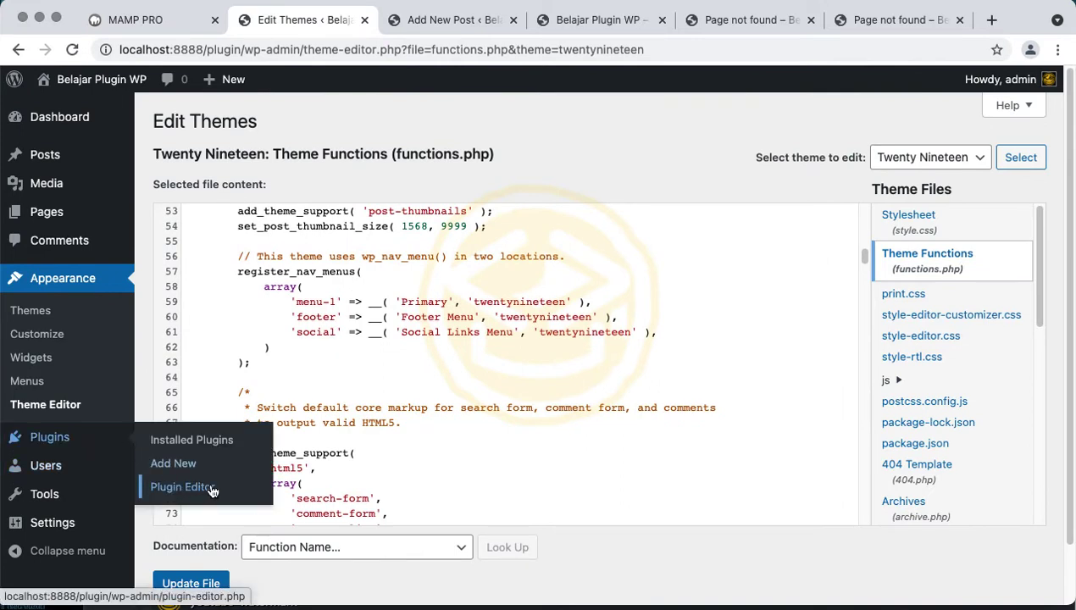
click(393, 335)
click(930, 158)
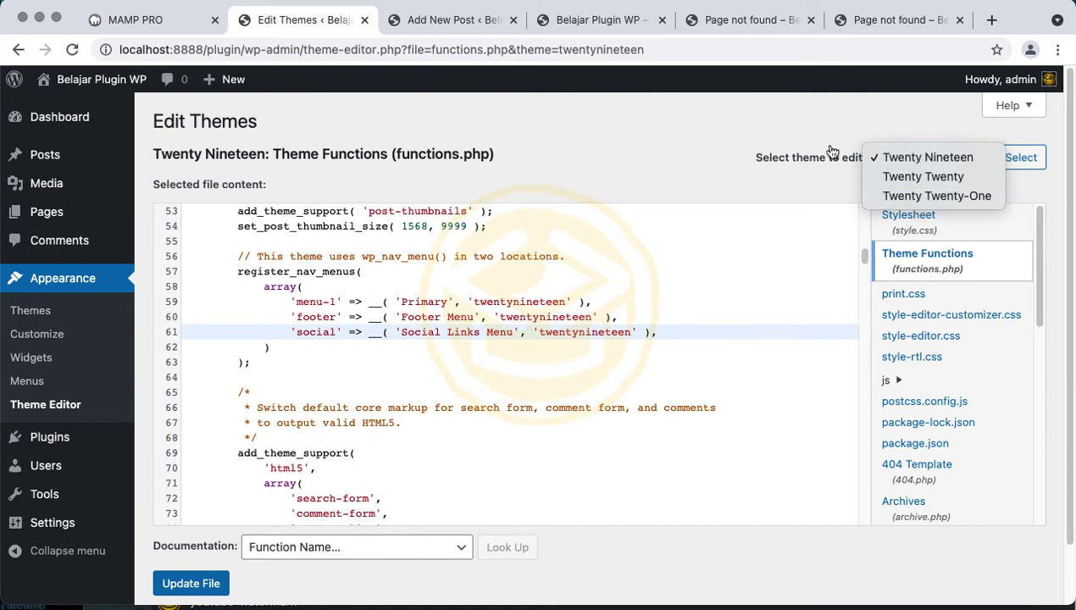
Keep Twenty Nineteen selected and reopen its style.css in the theme editor
click(702, 160)
click(486, 21)
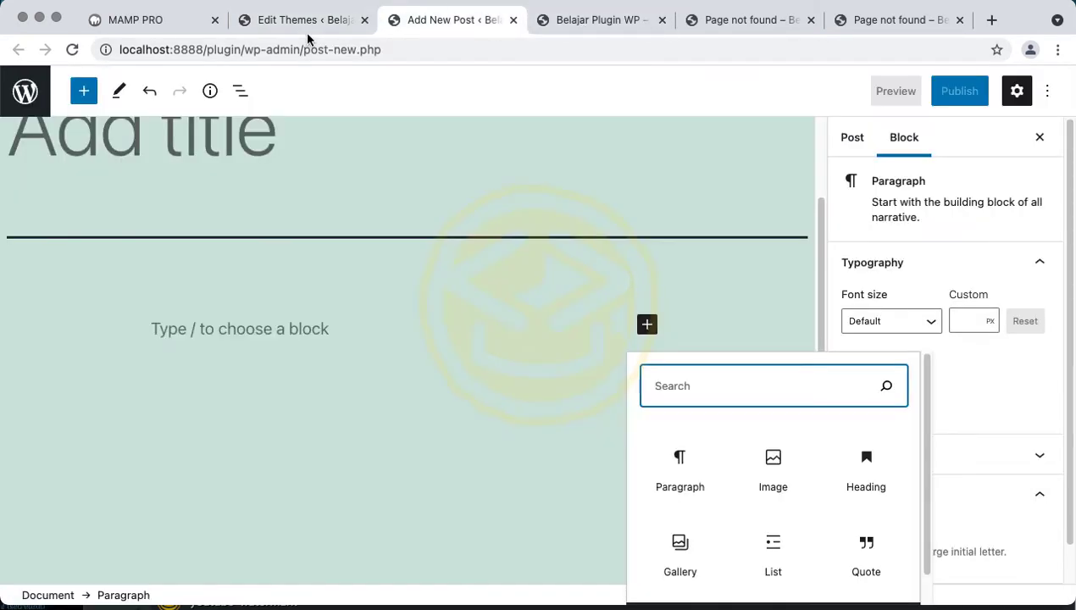
click(307, 31)
click(576, 29)
click(328, 33)
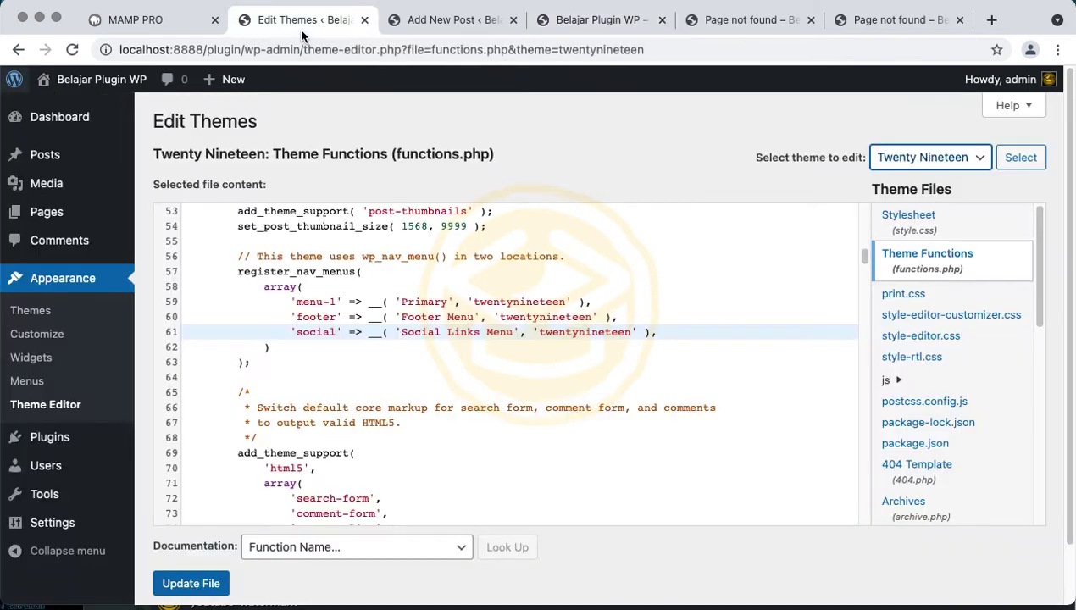
click(906, 231)
click(610, 20)
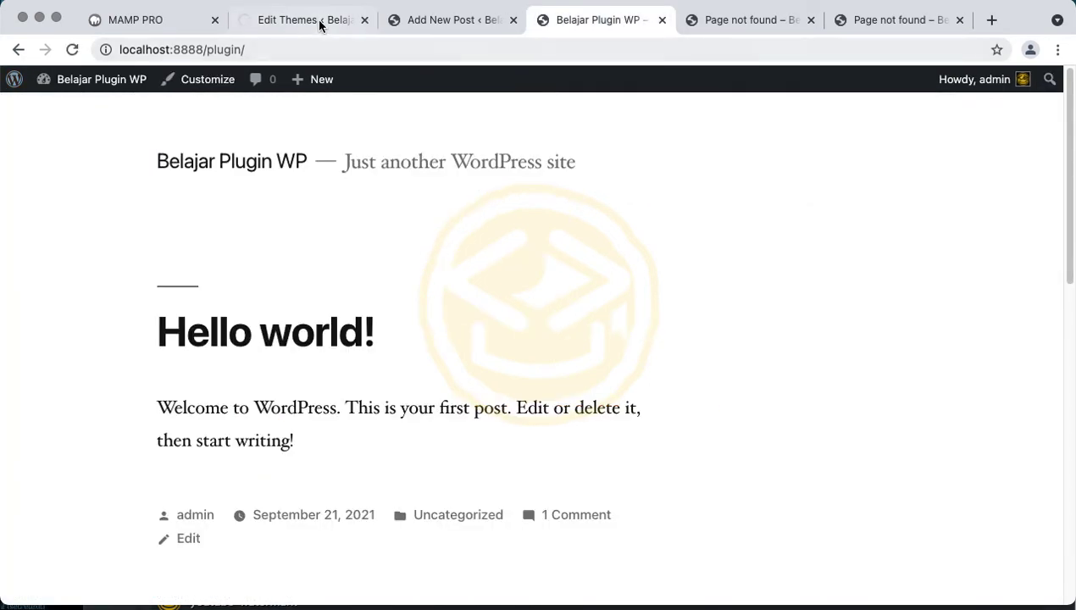
click(319, 26)
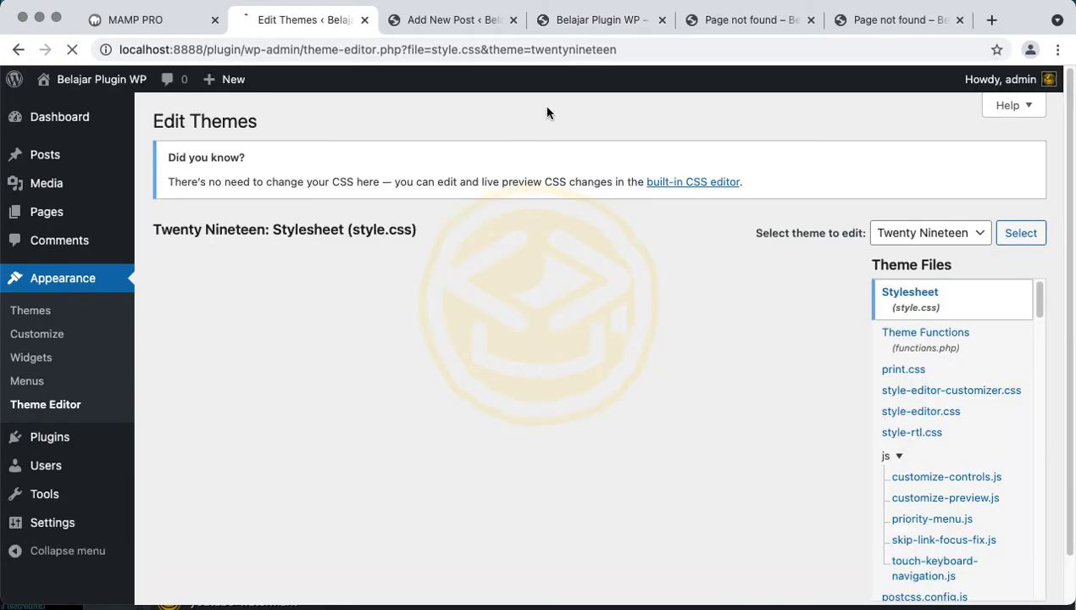
Read through the top of the Twenty Nineteen stylesheet from line 4
click(428, 332)
scroll(427, 332, down, 20)
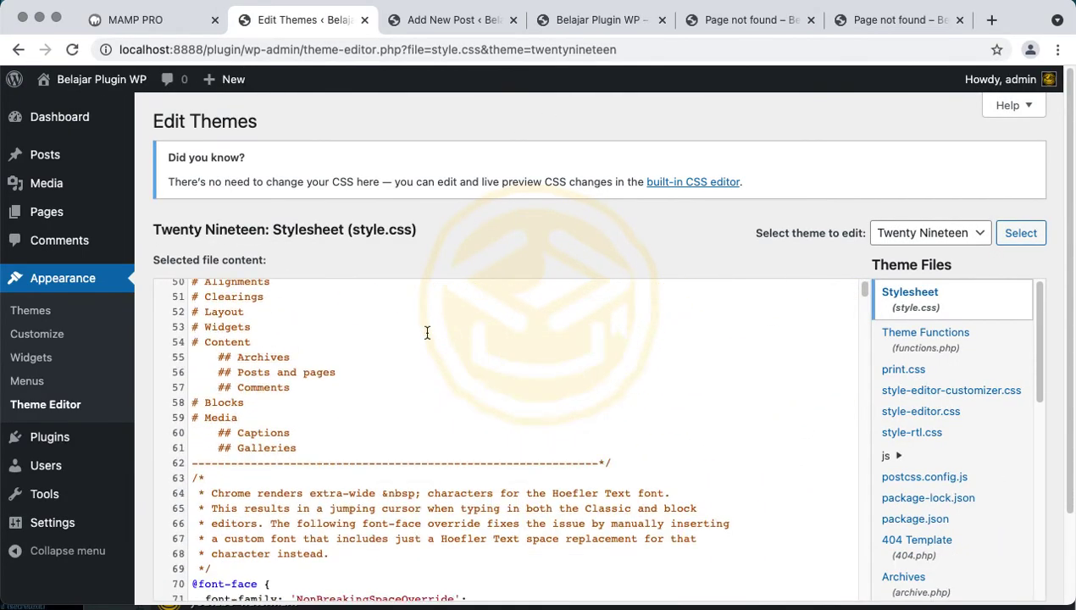
scroll(427, 333, down, 10)
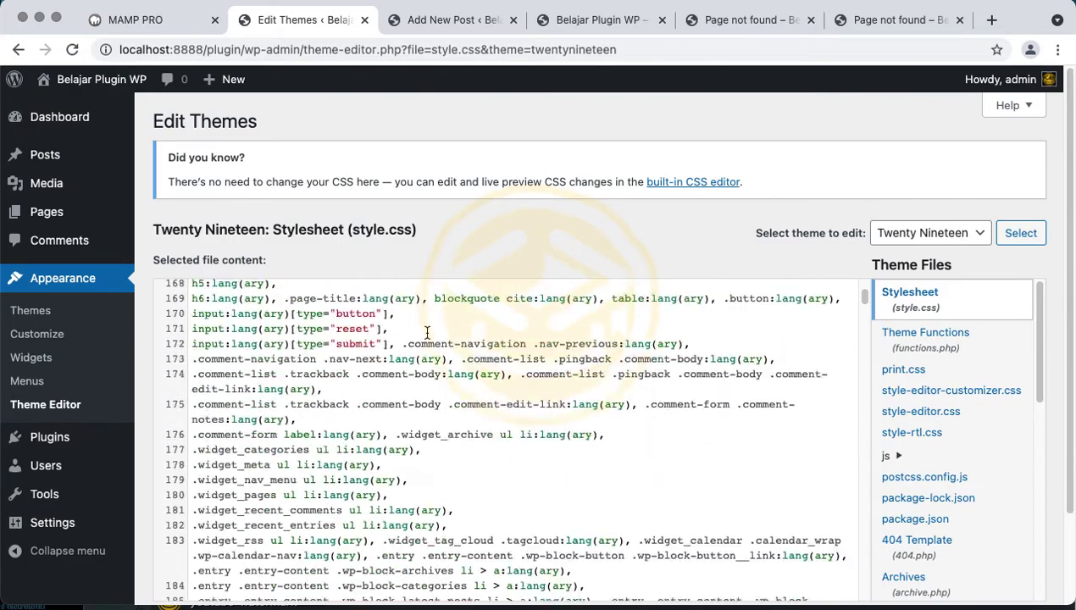
scroll(427, 332, up, 10)
scroll(427, 332, up, 20)
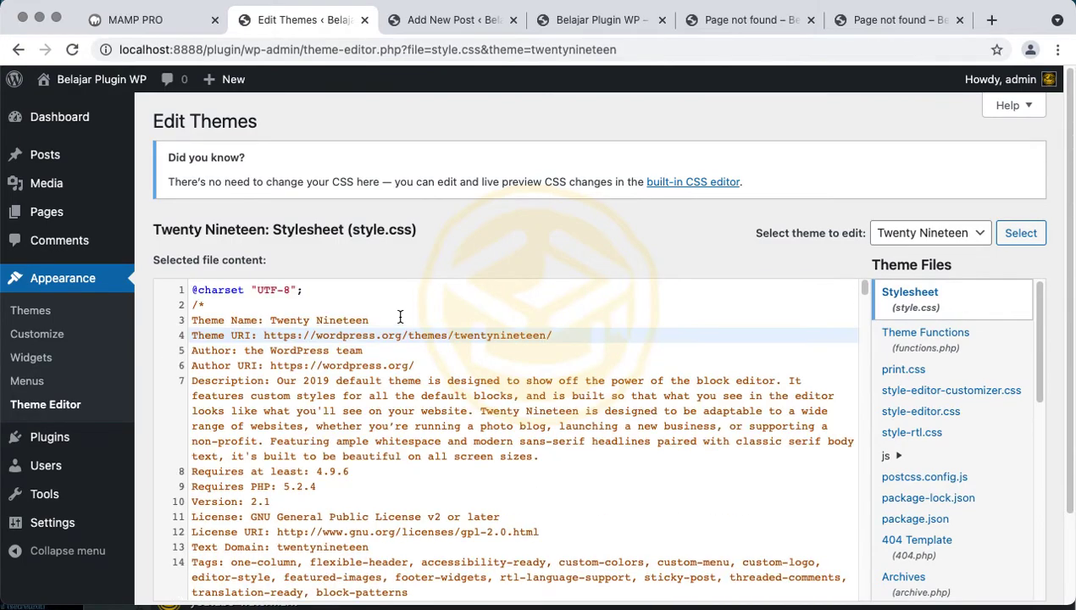
scroll(400, 316, down, 7)
scroll(367, 201, down, 3)
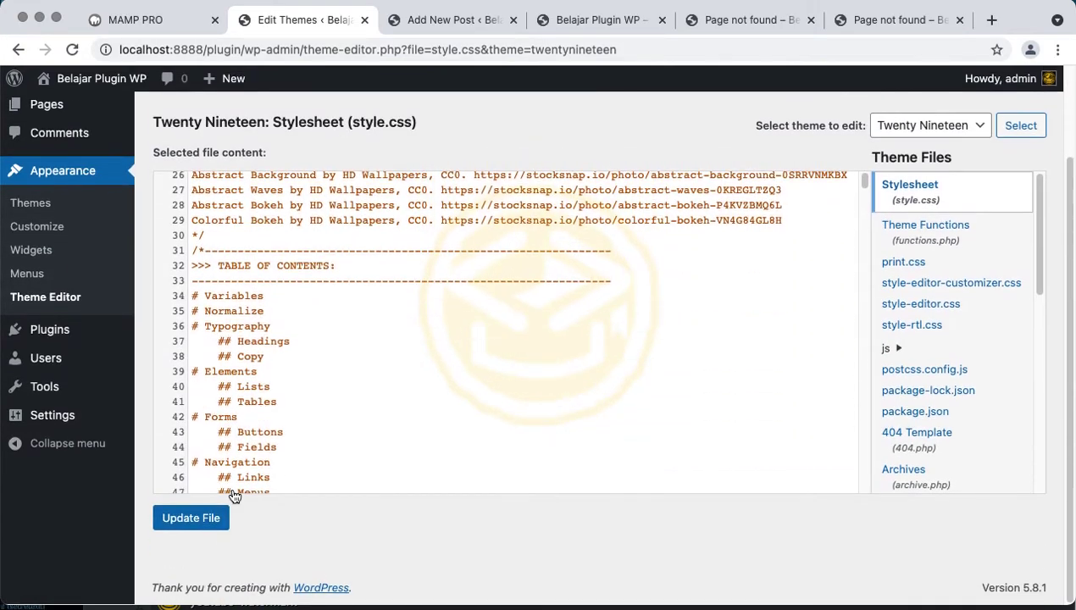
Compare with the live front page and scroll further down style.css
click(568, 21)
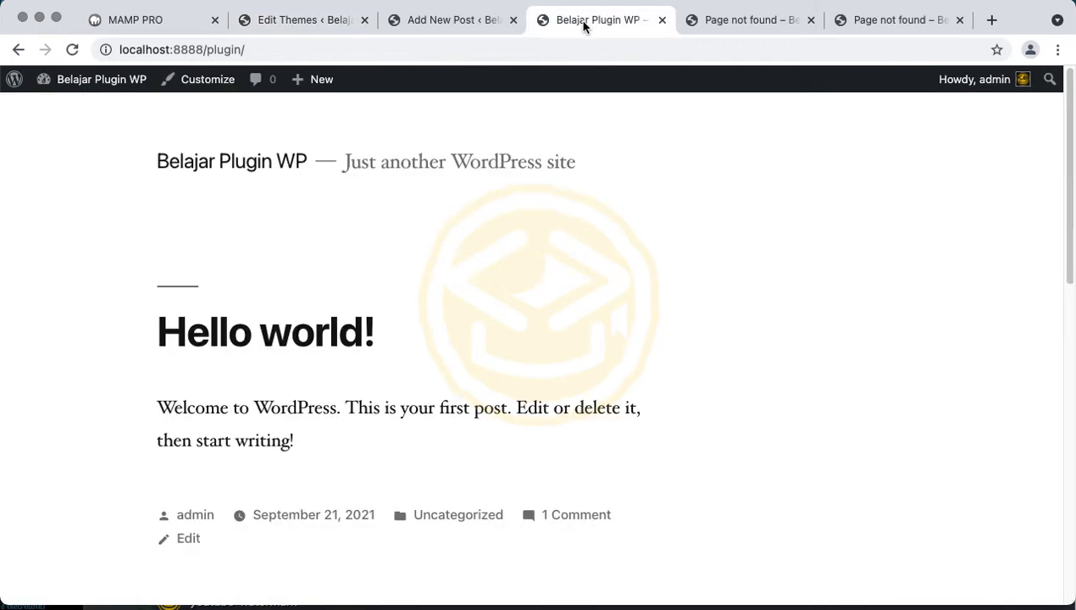
click(329, 24)
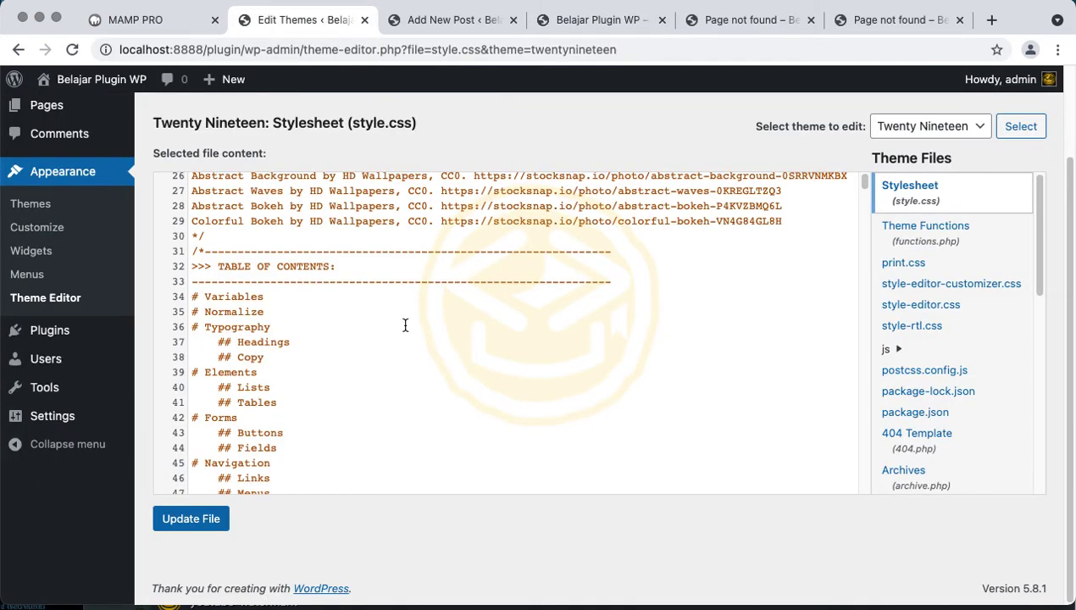
scroll(405, 325, down, 10)
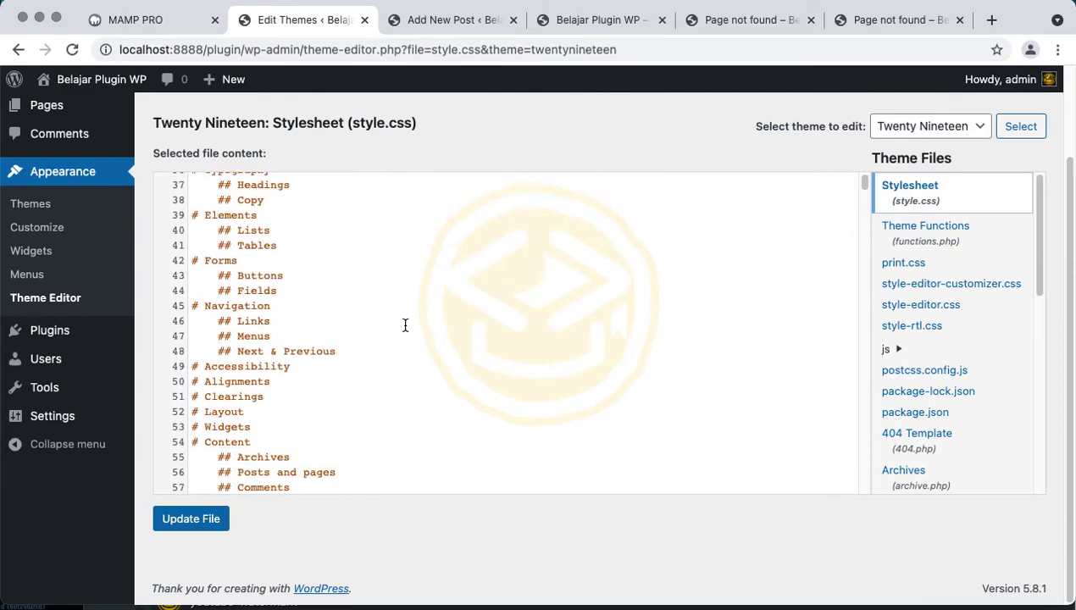
scroll(604, 320, down, 15)
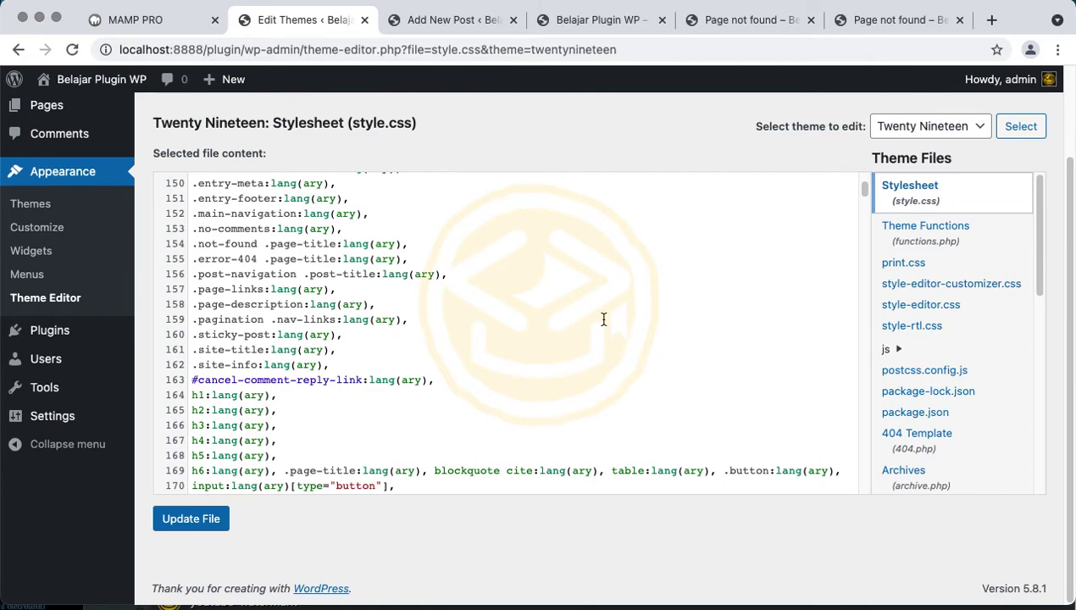
scroll(605, 319, down, 10)
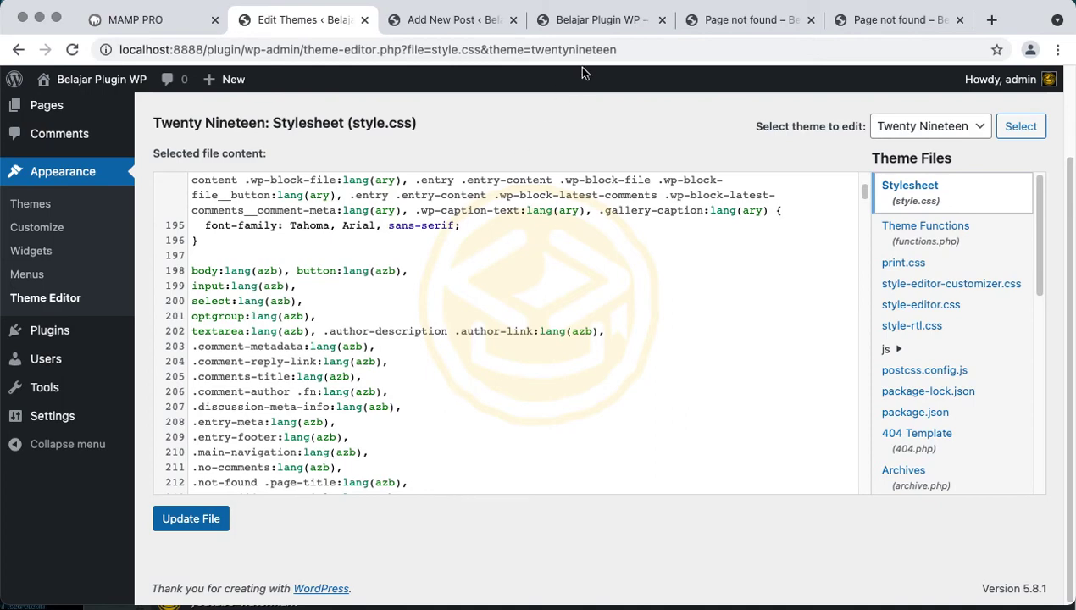
click(598, 21)
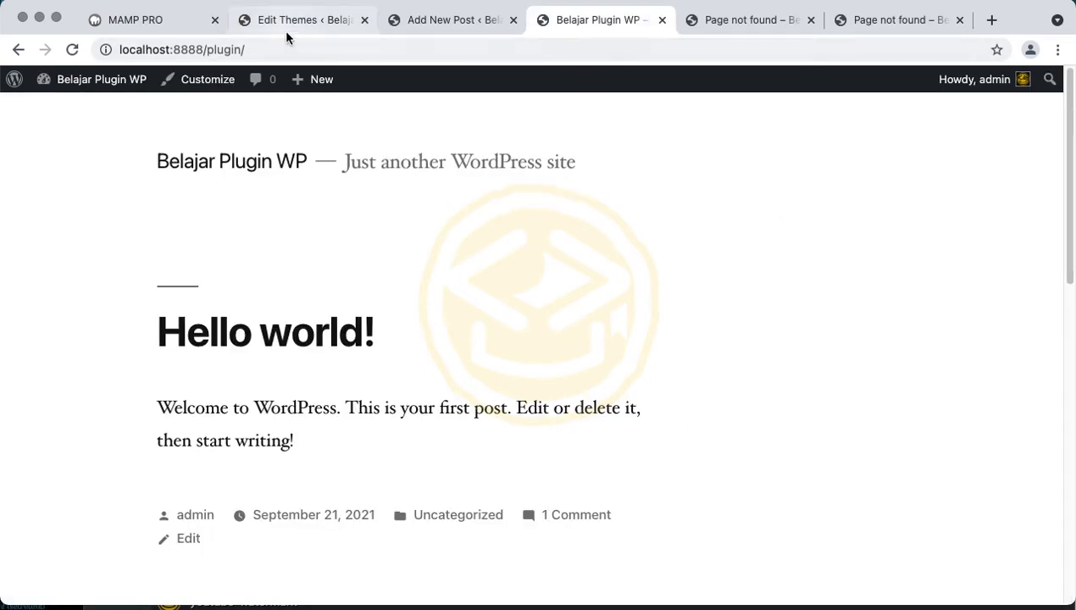
click(287, 32)
Review installed plugins Akismet 4.1.12 and Hello Dolly 1.7.2, highlighting their descriptions
mouse_move(34, 332)
click(158, 337)
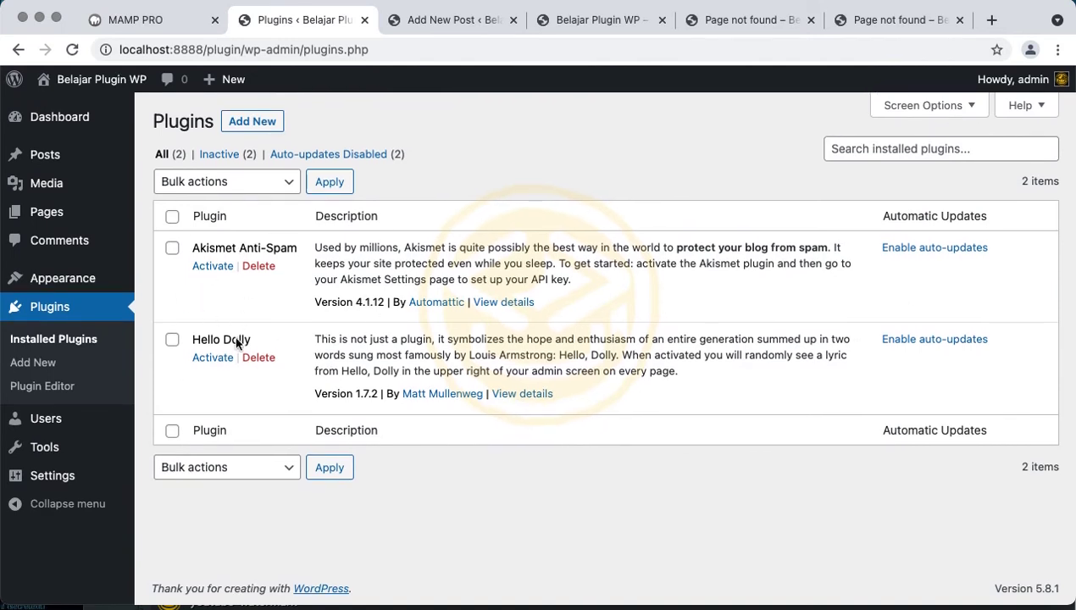
double_click(374, 252)
triple_click(407, 361)
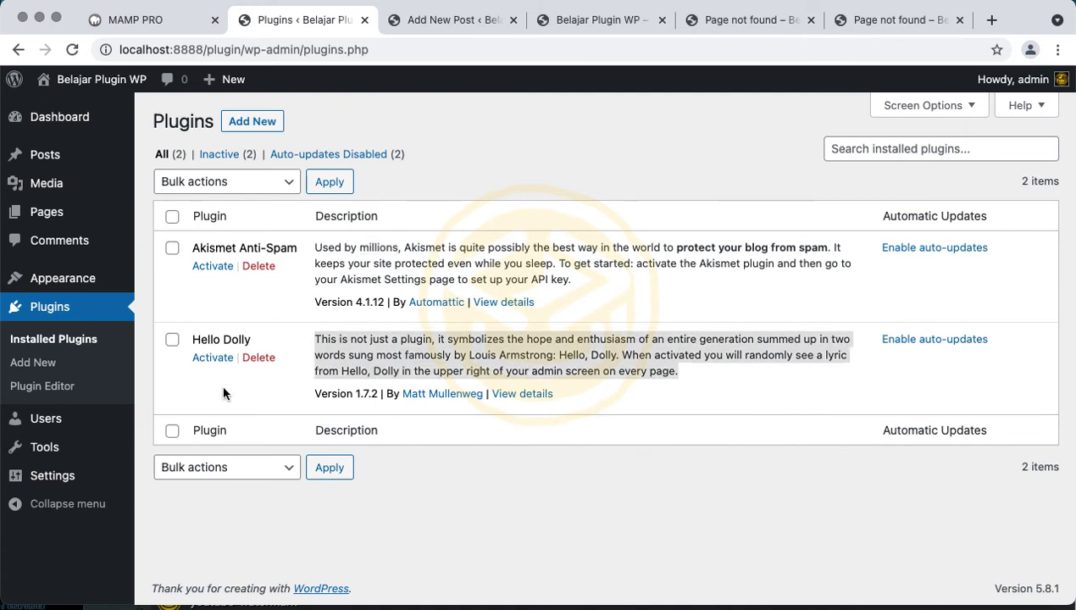
Scroll through the Featured plugins on the Add Plugins page
click(47, 365)
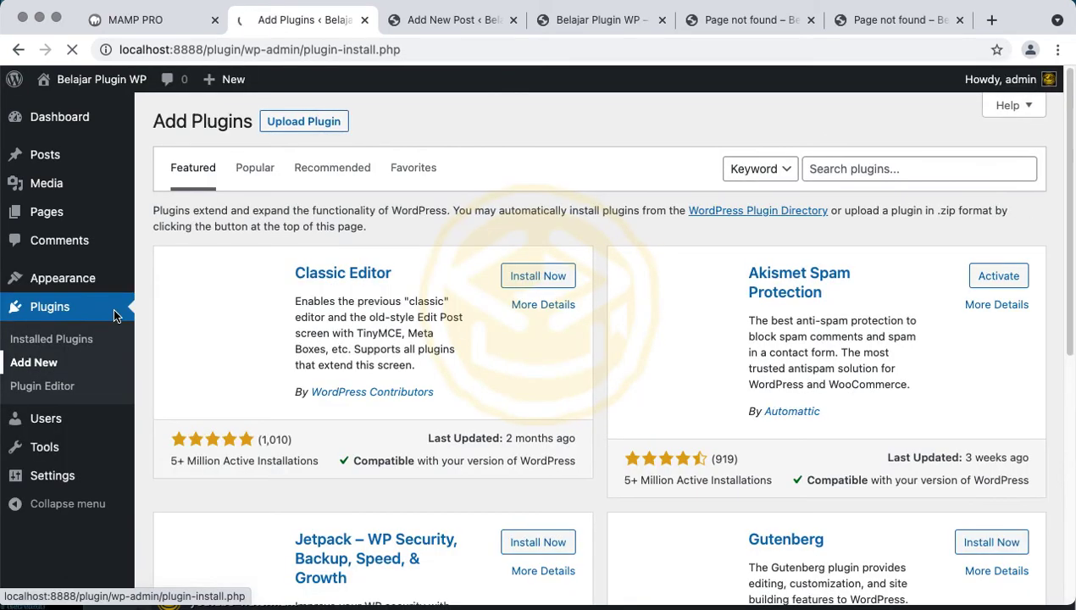
scroll(336, 356, down, 3)
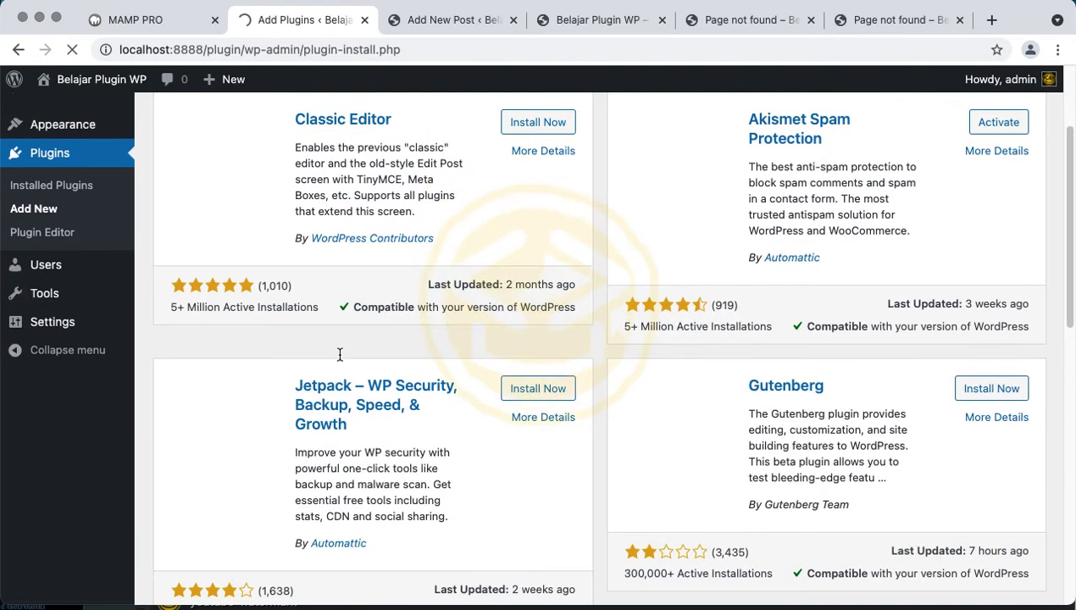
scroll(627, 305, up, 3)
scroll(420, 388, down, 4)
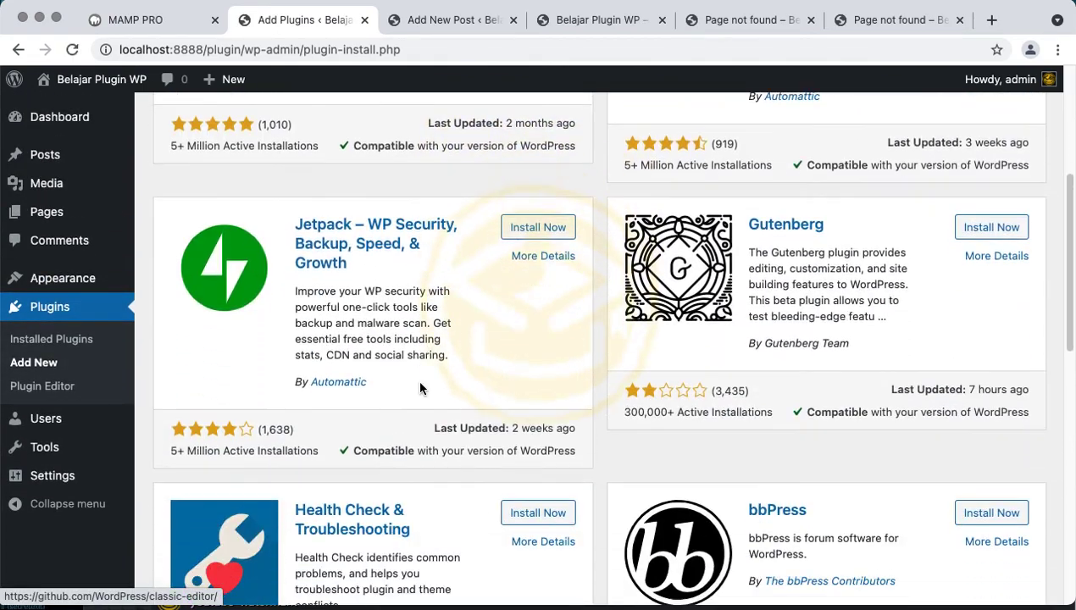
scroll(421, 388, down, 8)
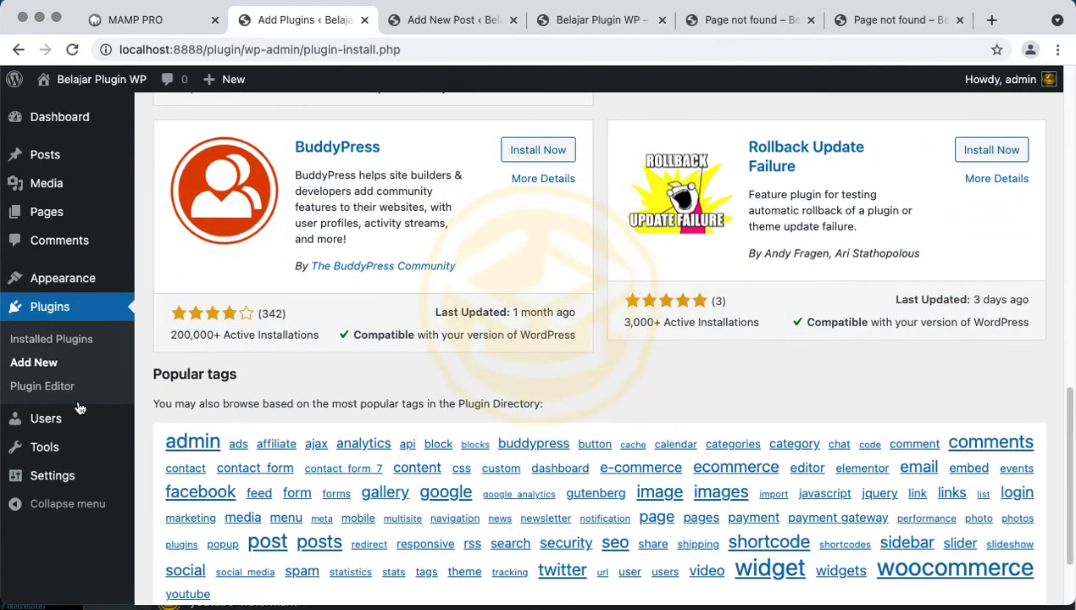
click(75, 392)
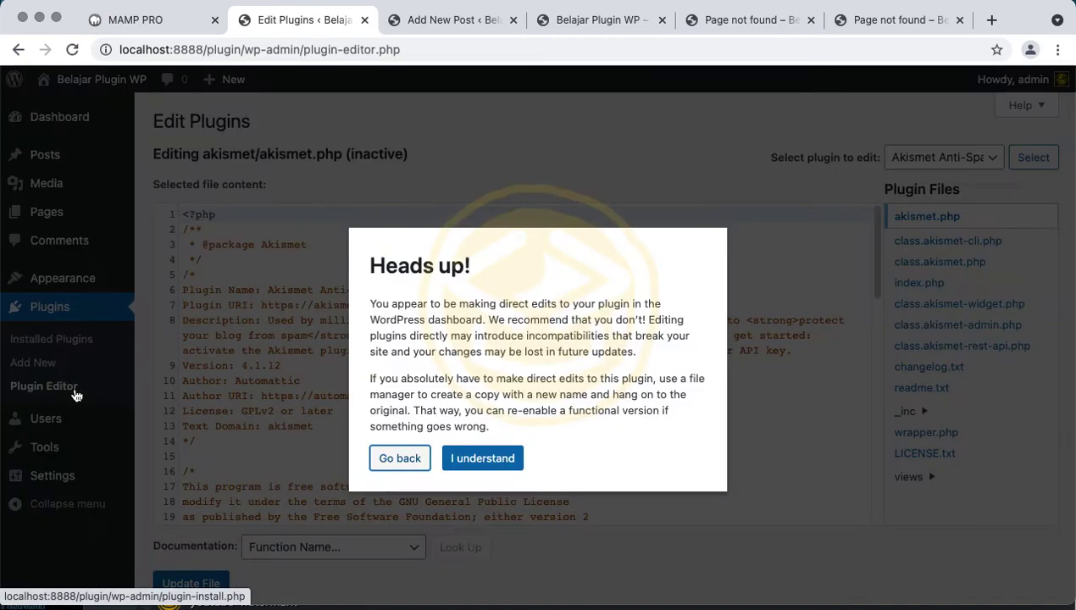
Accept the plugin-editing warning and read through akismet.php, then go to Users
click(479, 455)
scroll(478, 455, down, 3)
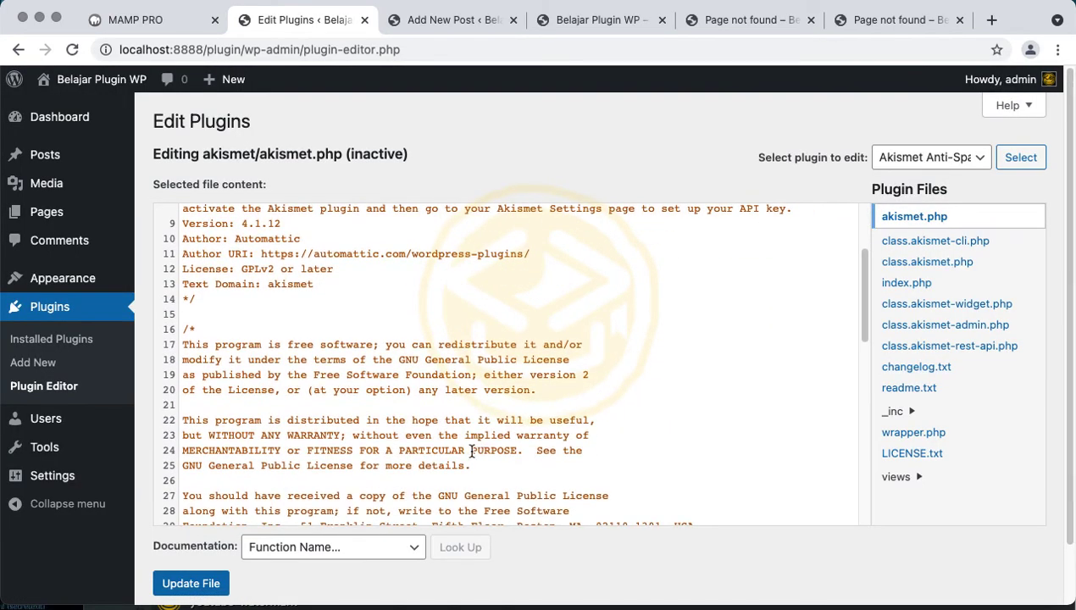
click(367, 314)
scroll(367, 314, down, 10)
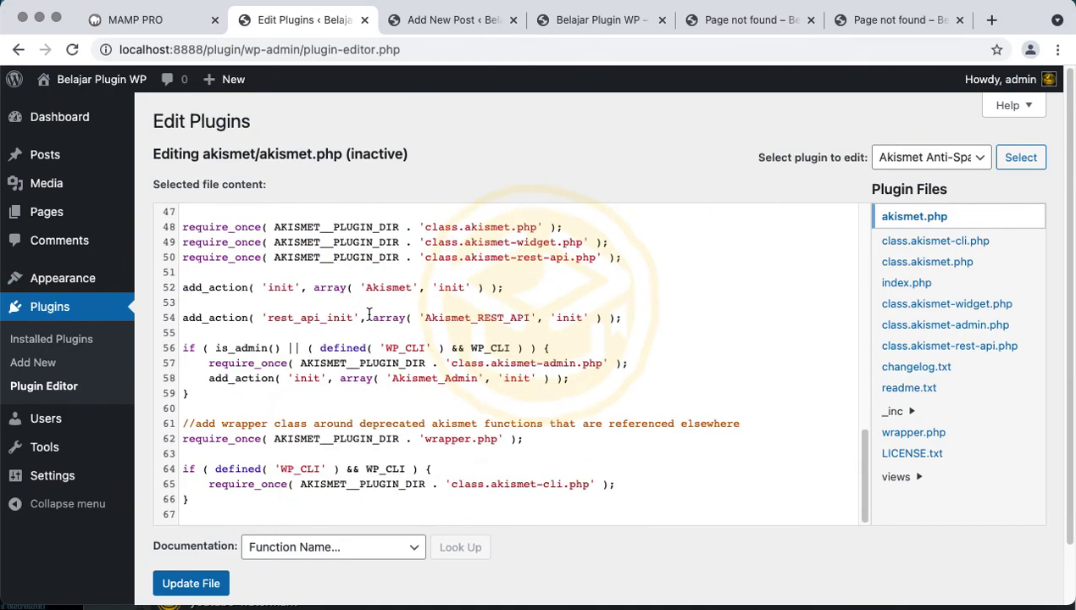
scroll(369, 315, up, 12)
scroll(369, 315, down, 10)
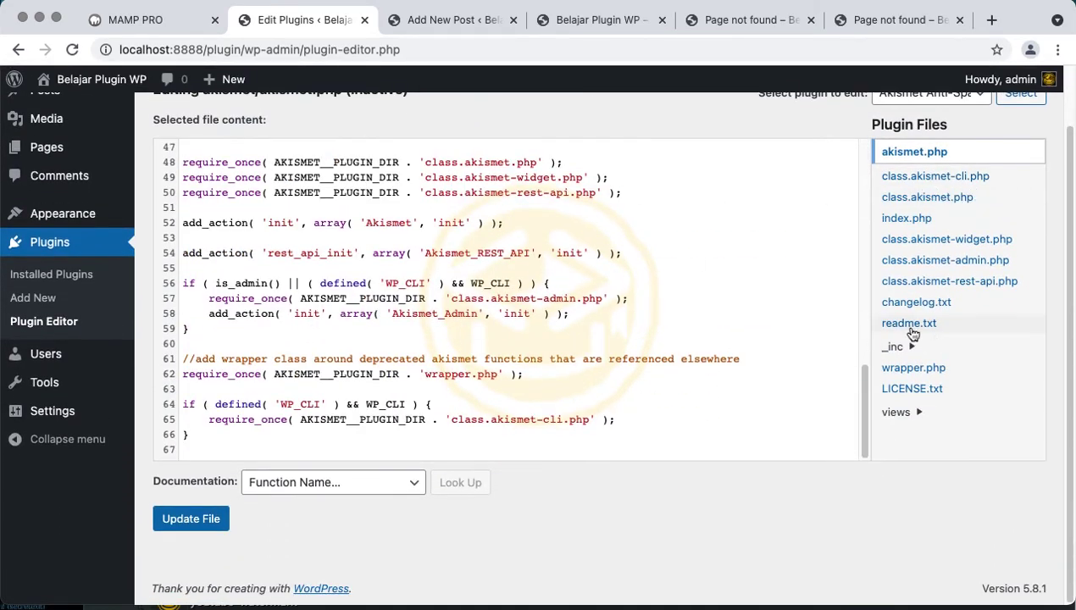
click(546, 387)
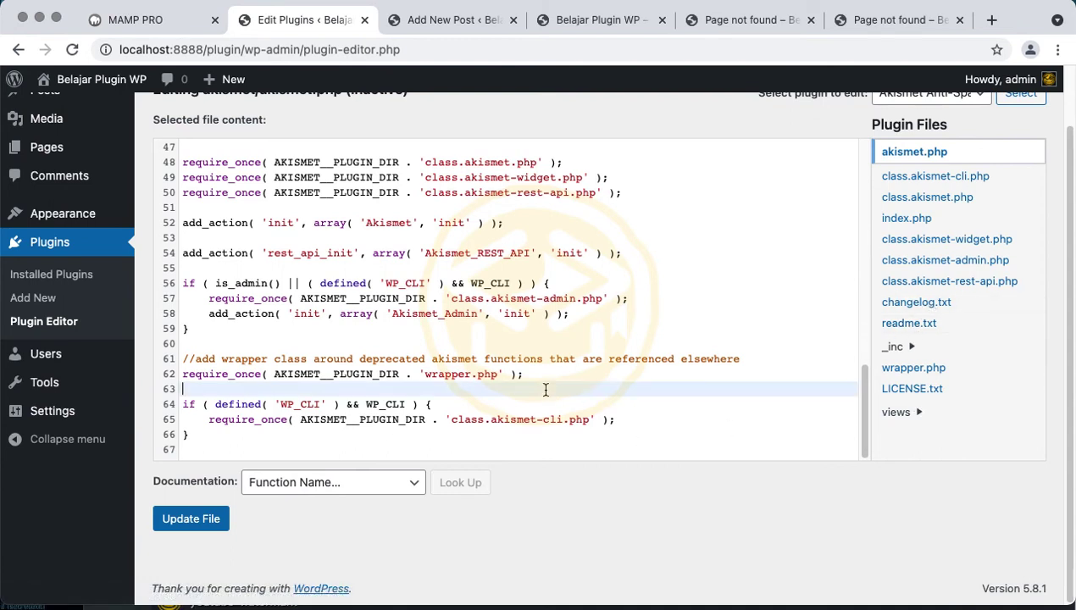
scroll(545, 389, down, 1)
click(95, 356)
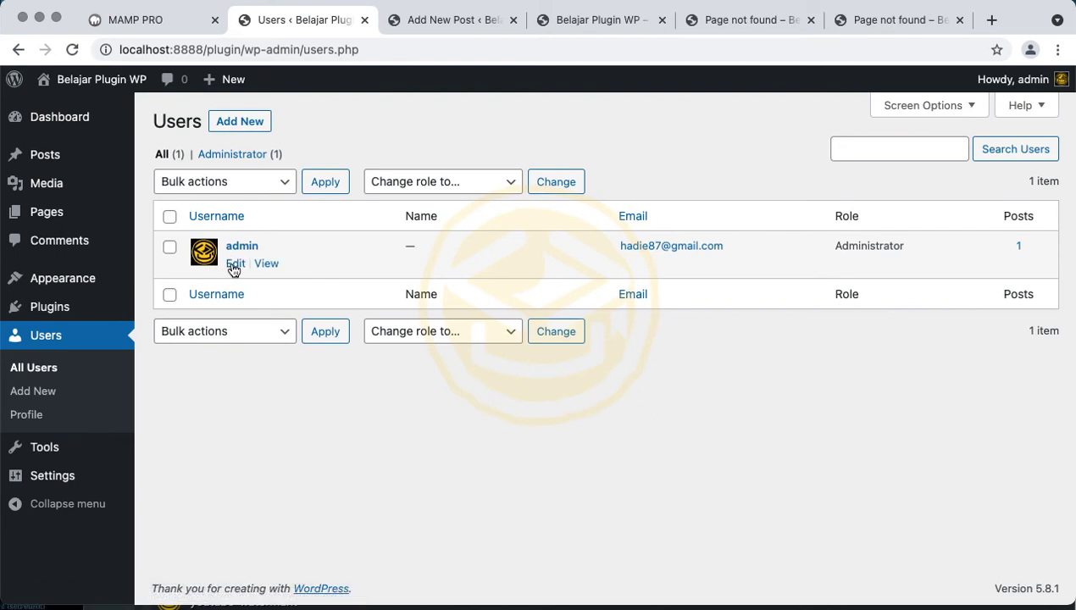
Open the admin profile and check the Display name options, keeping 'admin'
click(234, 263)
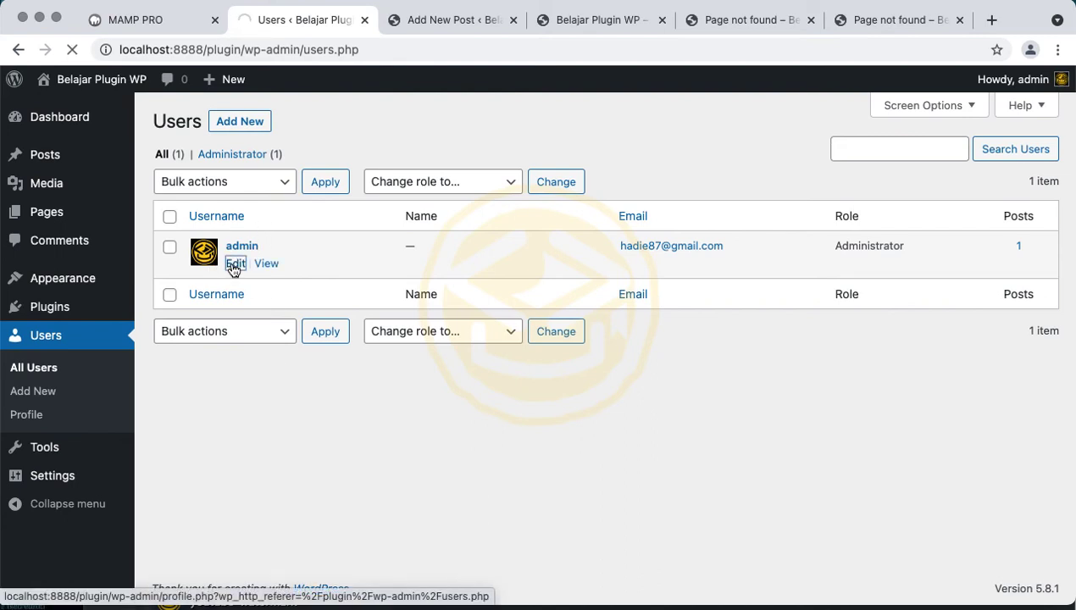
scroll(234, 270, down, 6)
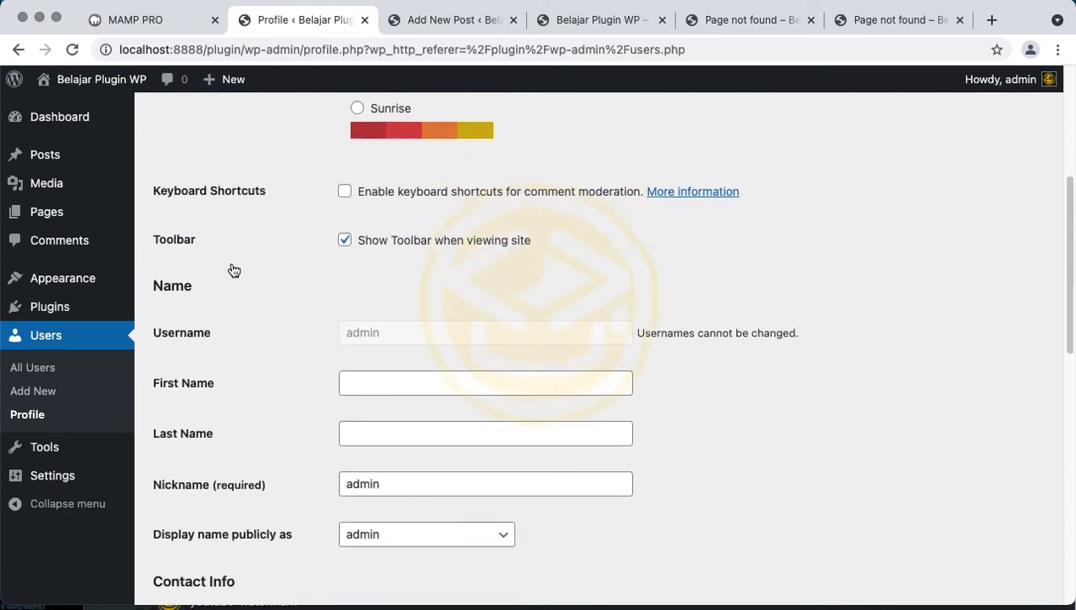
scroll(234, 269, down, 1)
click(428, 336)
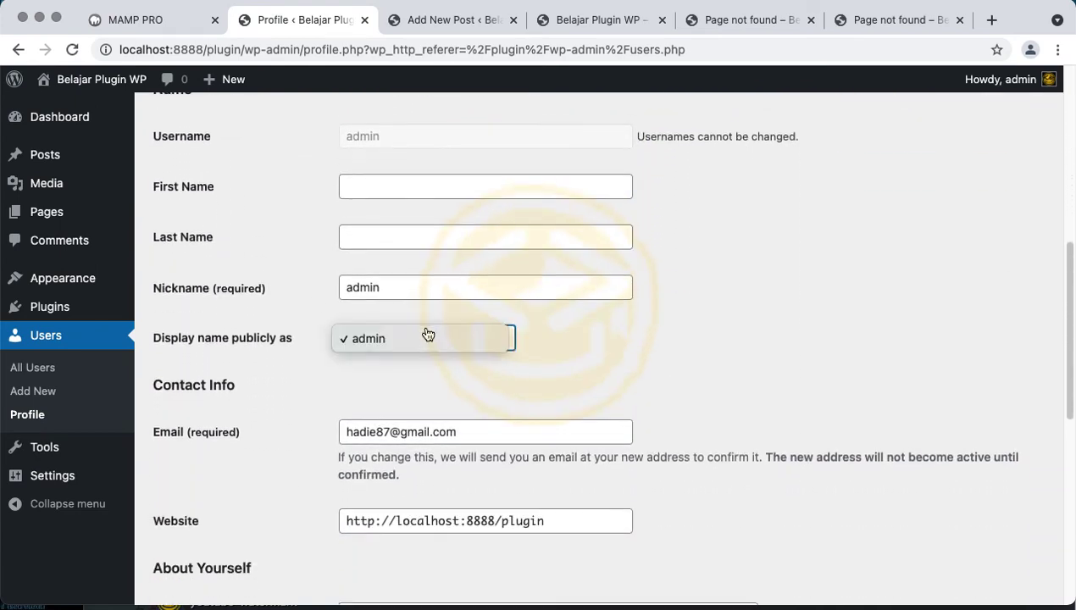
click(297, 290)
Look over the rest of the admin profile's contact info, then start adding a new user
scroll(297, 290, down, 10)
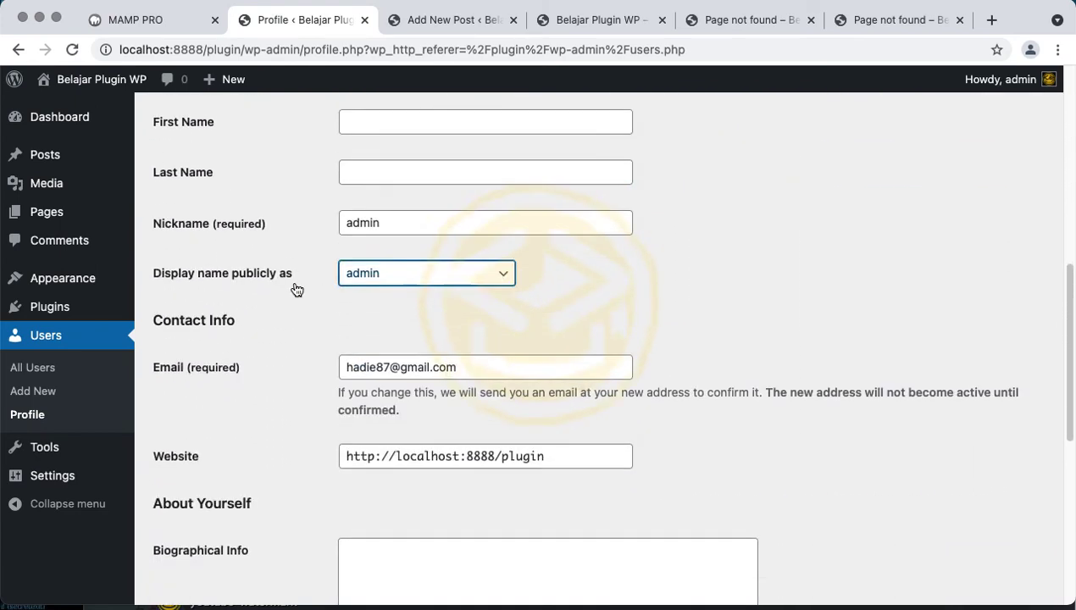
scroll(295, 288, up, 12)
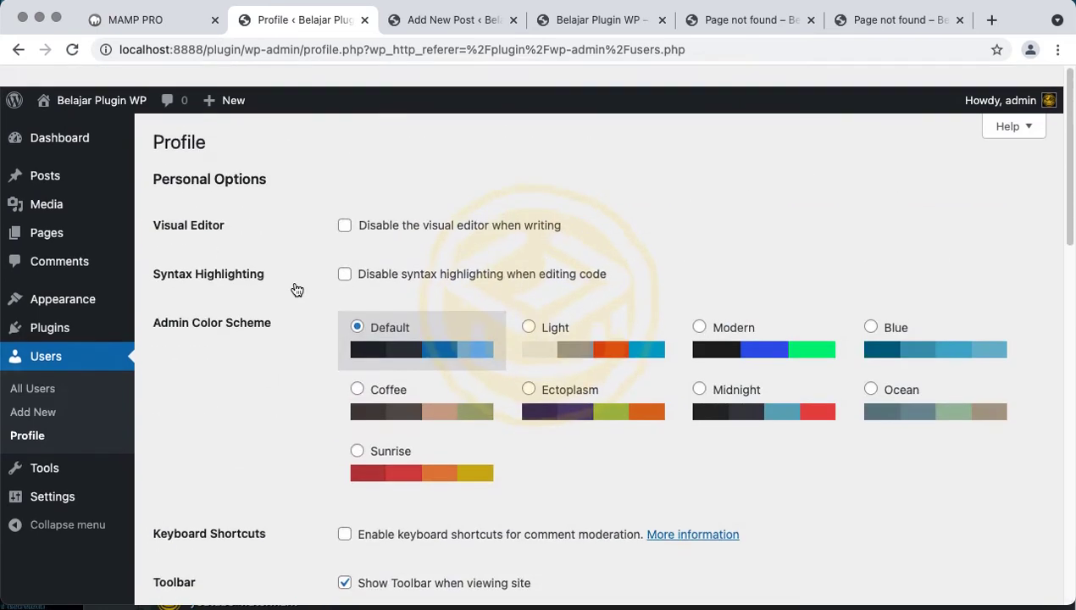
scroll(295, 288, down, 6)
scroll(295, 288, up, 1)
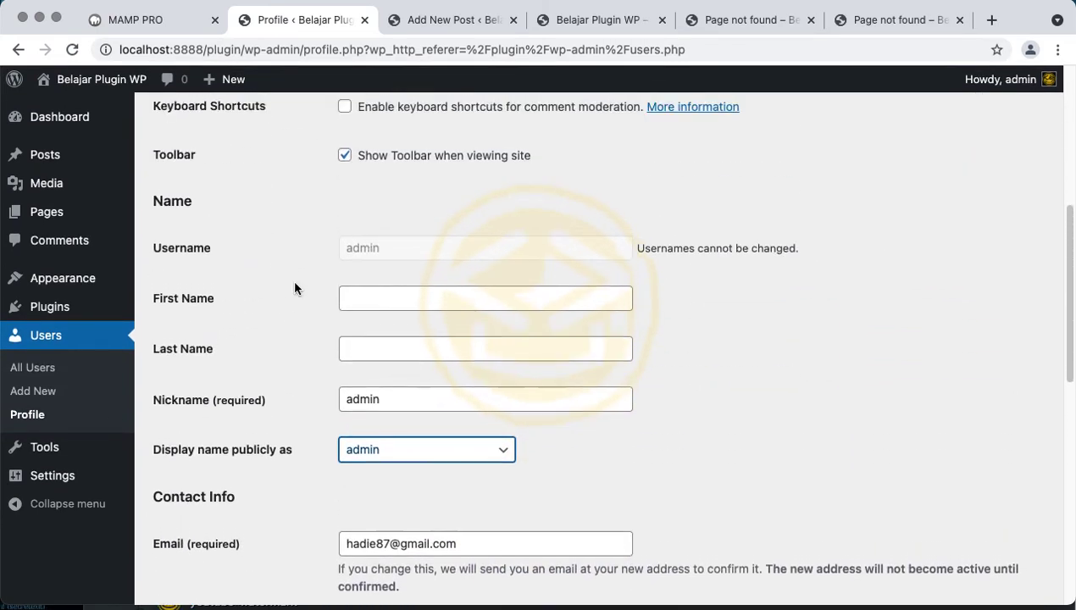
scroll(295, 288, down, 2)
click(80, 392)
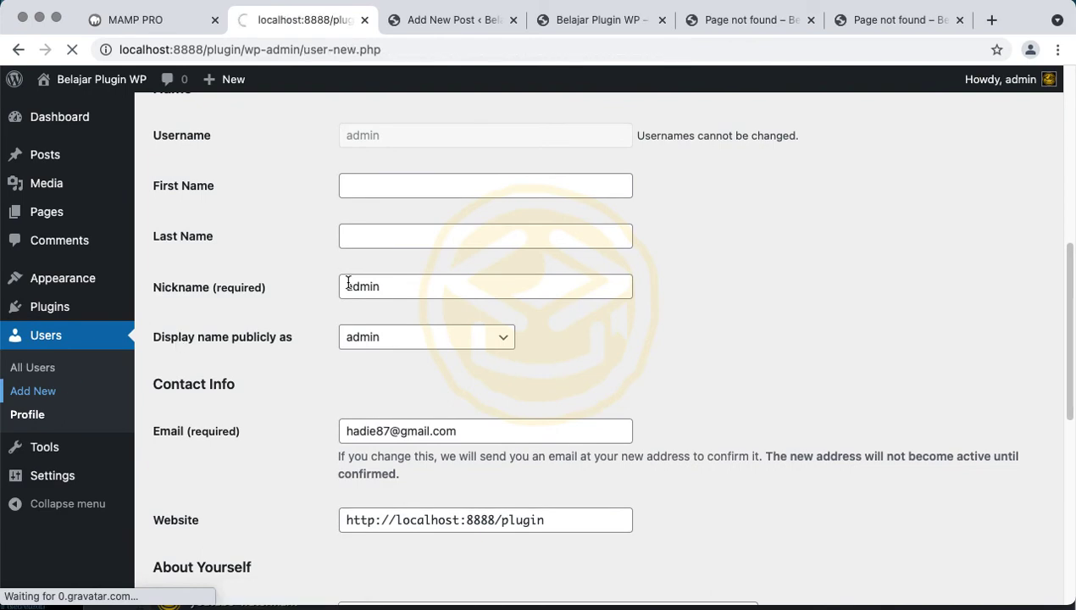
scroll(348, 283, down, 3)
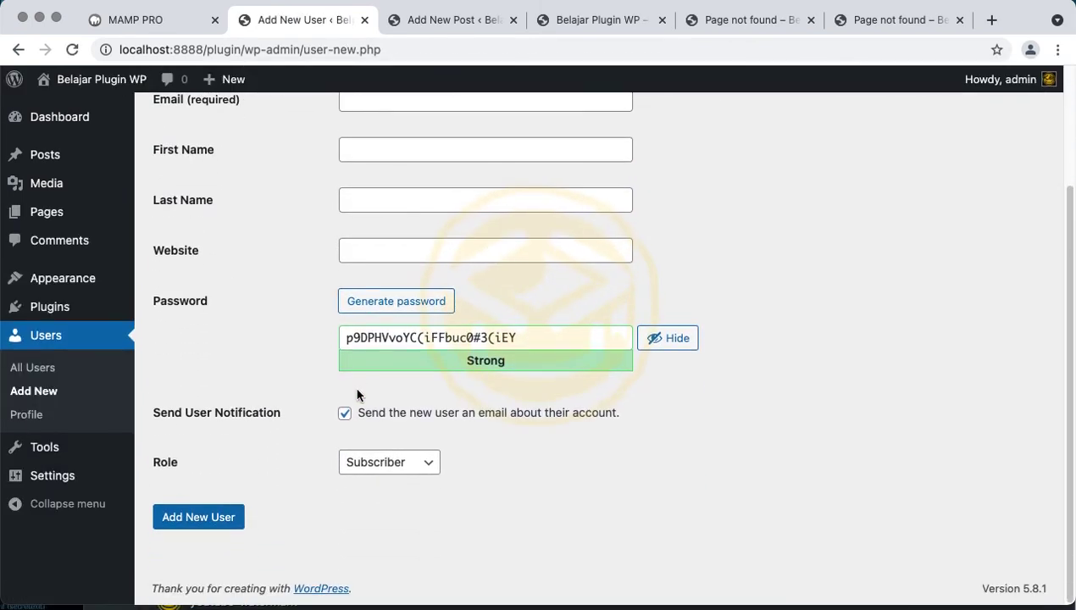
scroll(354, 386, up, 3)
scroll(357, 389, down, 3)
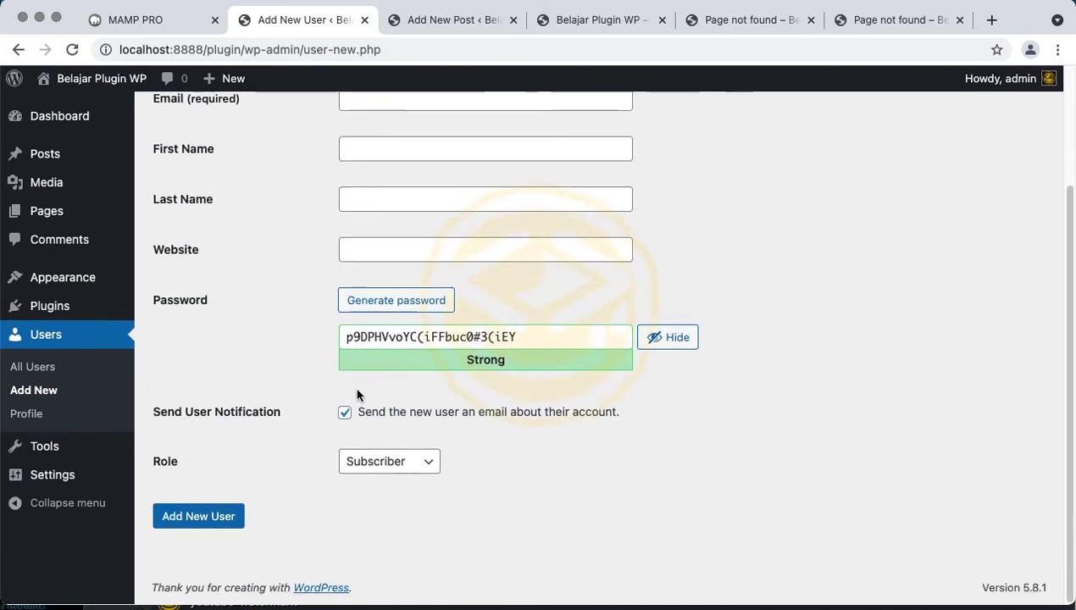
click(385, 463)
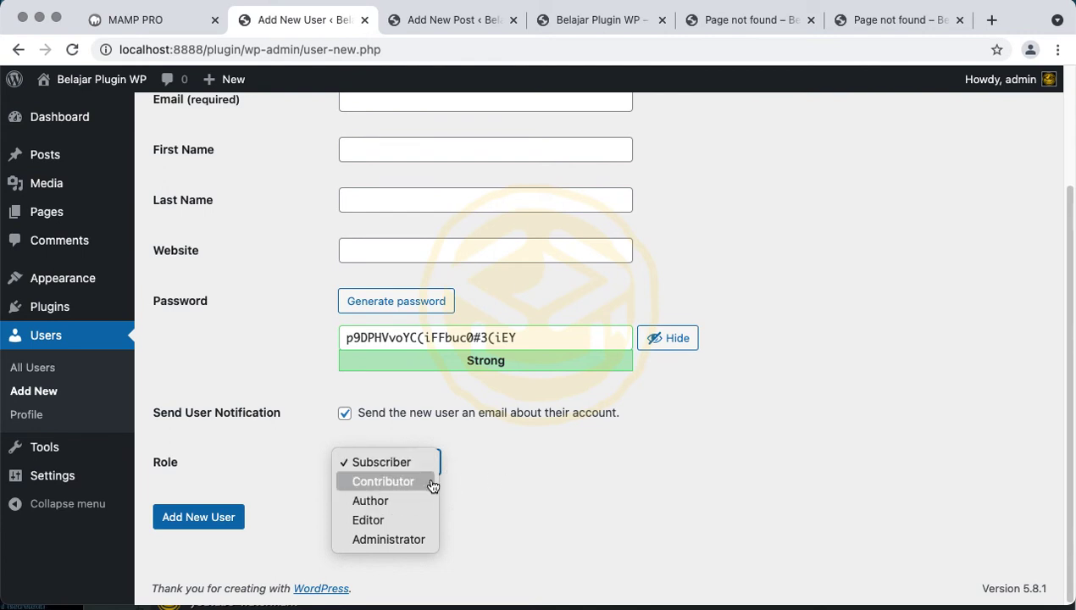
click(385, 426)
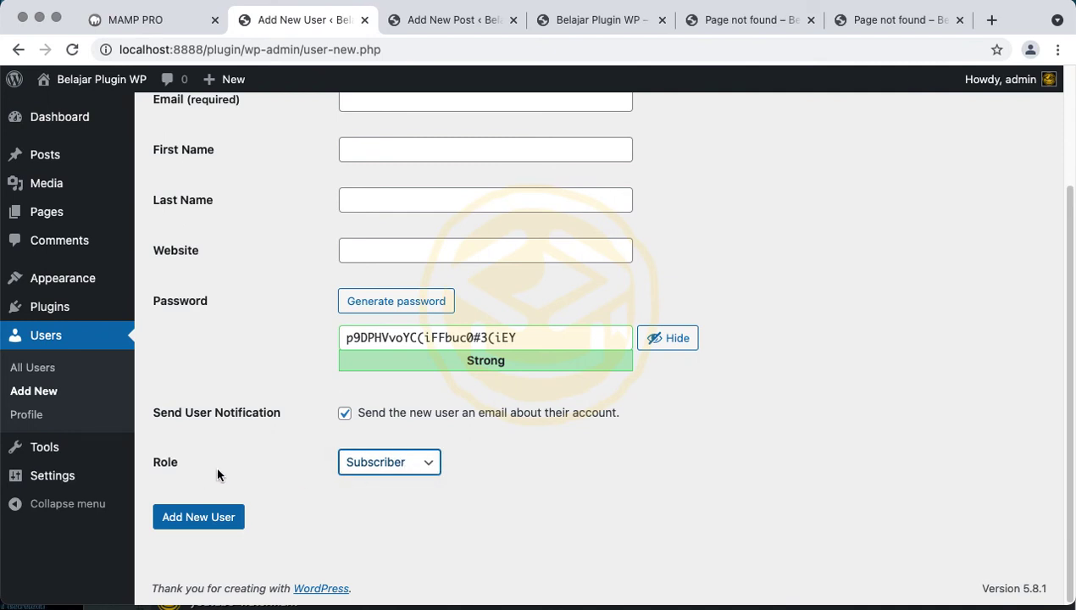
scroll(289, 458, up, 3)
scroll(289, 458, down, 3)
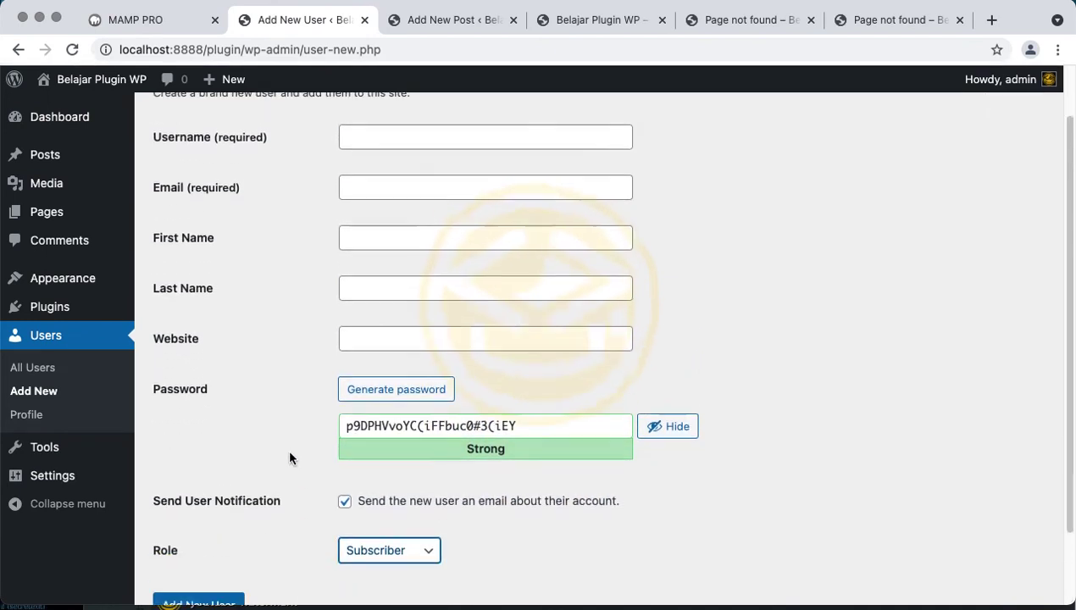
scroll(289, 457, down, 1)
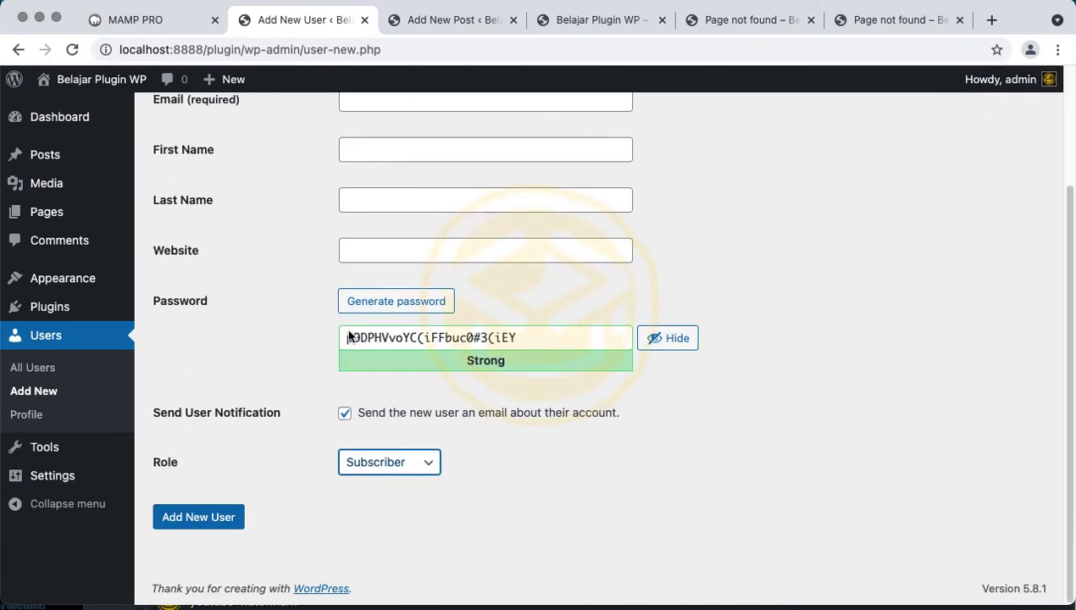
click(95, 417)
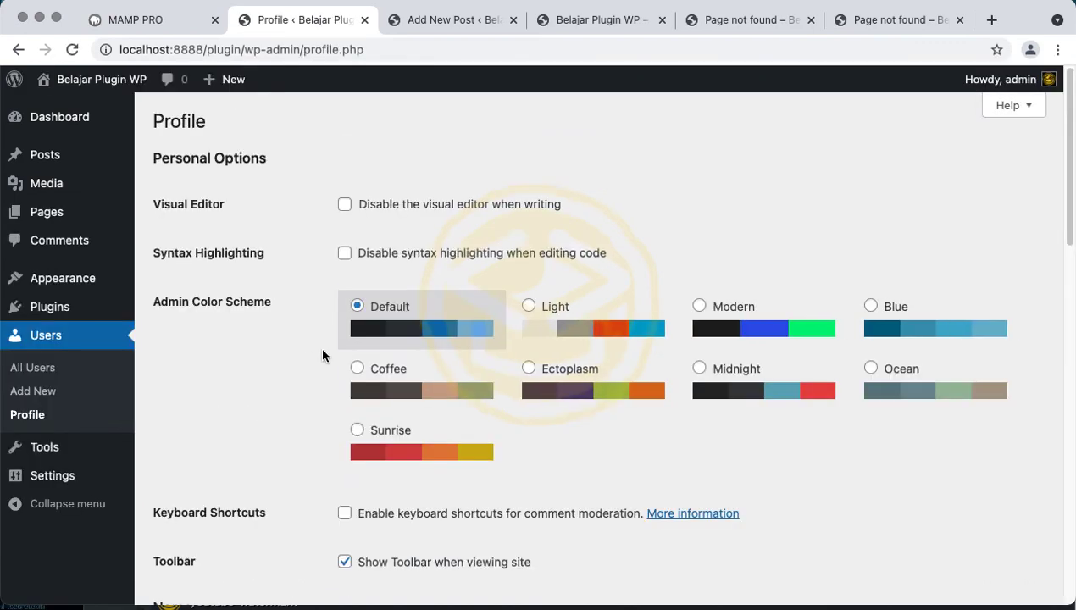
Move from the bottom of the profile to Tools > Available Tools
scroll(322, 354, down, 15)
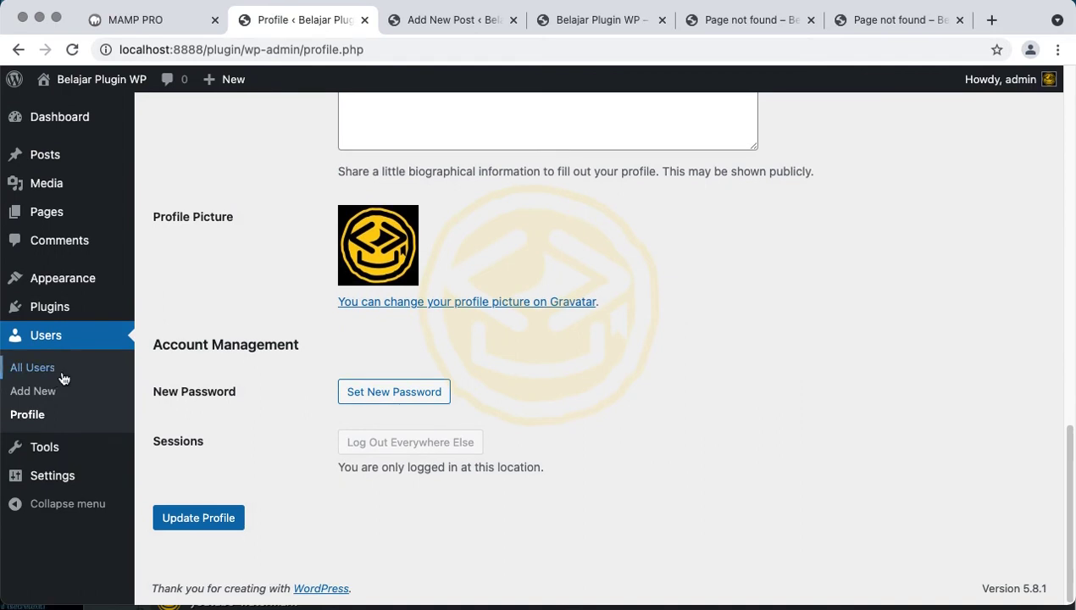
scroll(280, 371, down, 2)
mouse_move(112, 453)
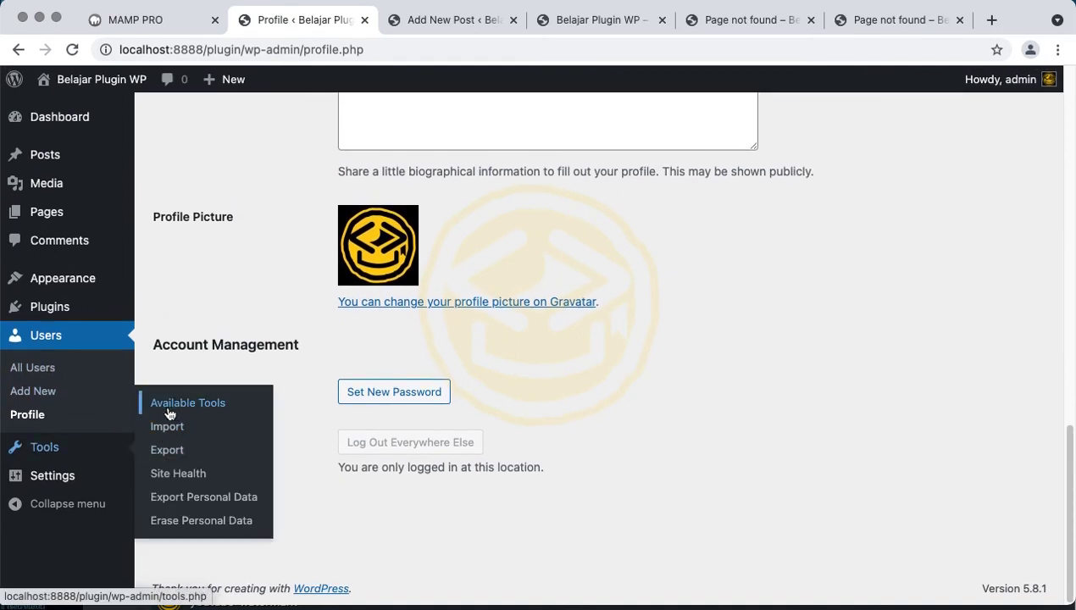
click(93, 450)
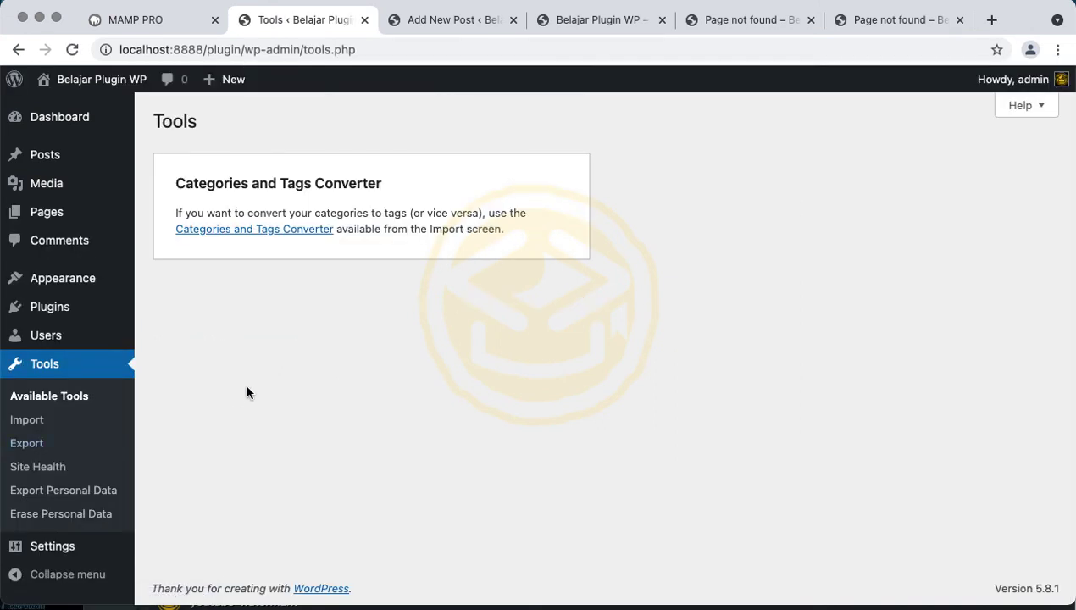
Open Site Health and expand the inactive plugins, inactive themes and HTTPS recommendations
click(68, 472)
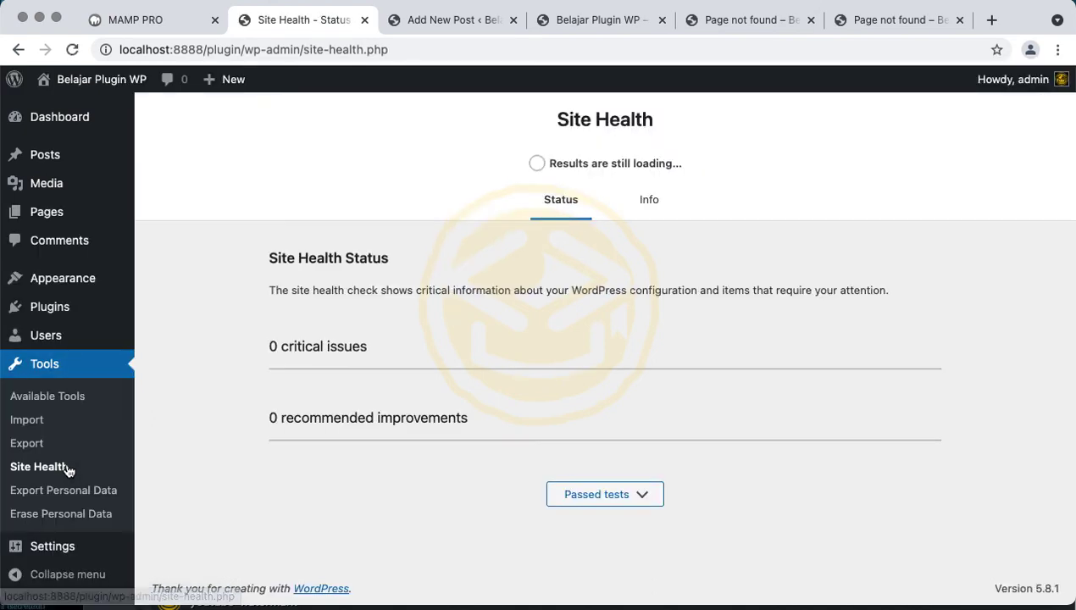
scroll(341, 371, down, 1)
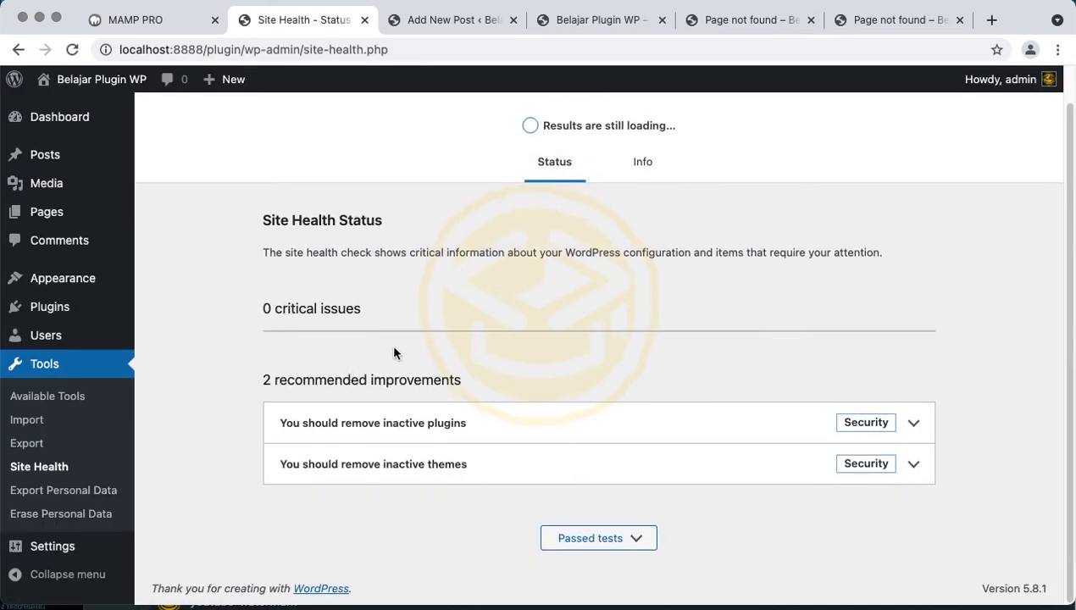
click(757, 420)
scroll(756, 418, down, 5)
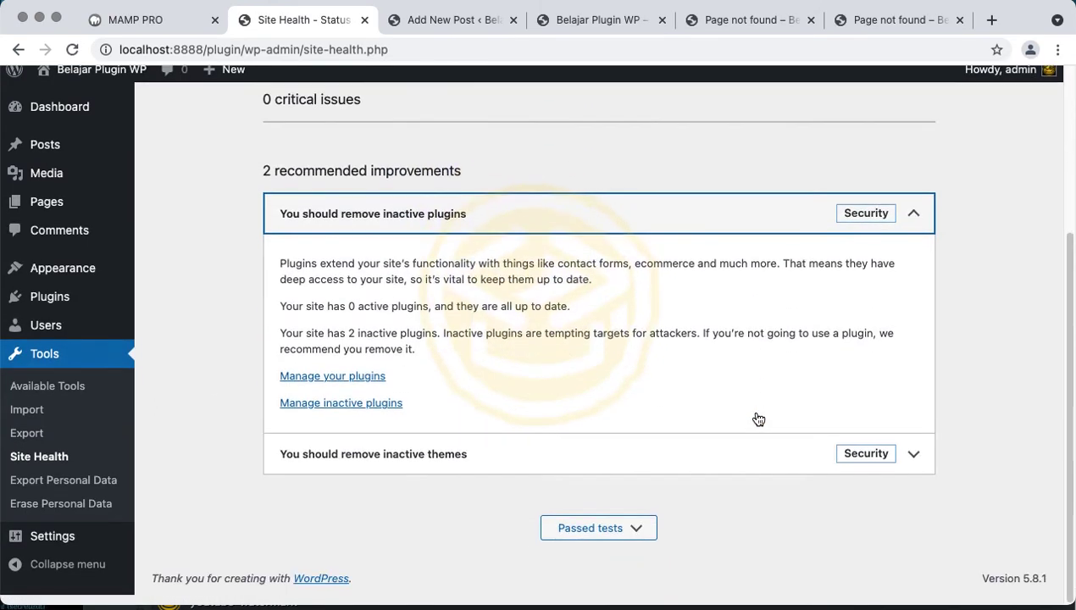
click(618, 462)
scroll(621, 465, down, 2)
scroll(620, 465, down, 2)
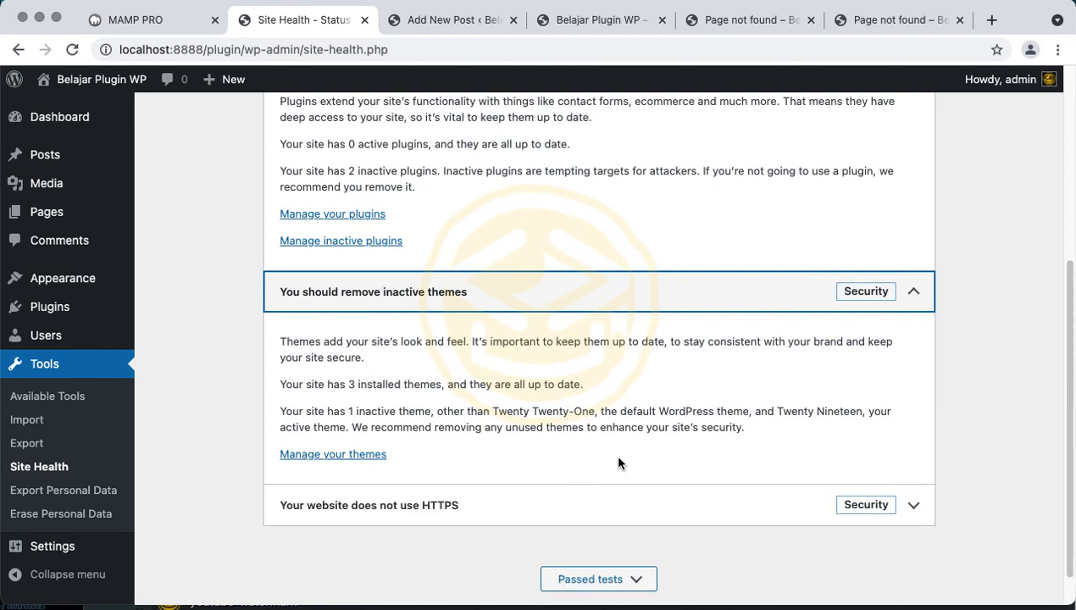
click(584, 500)
scroll(583, 500, down, 3)
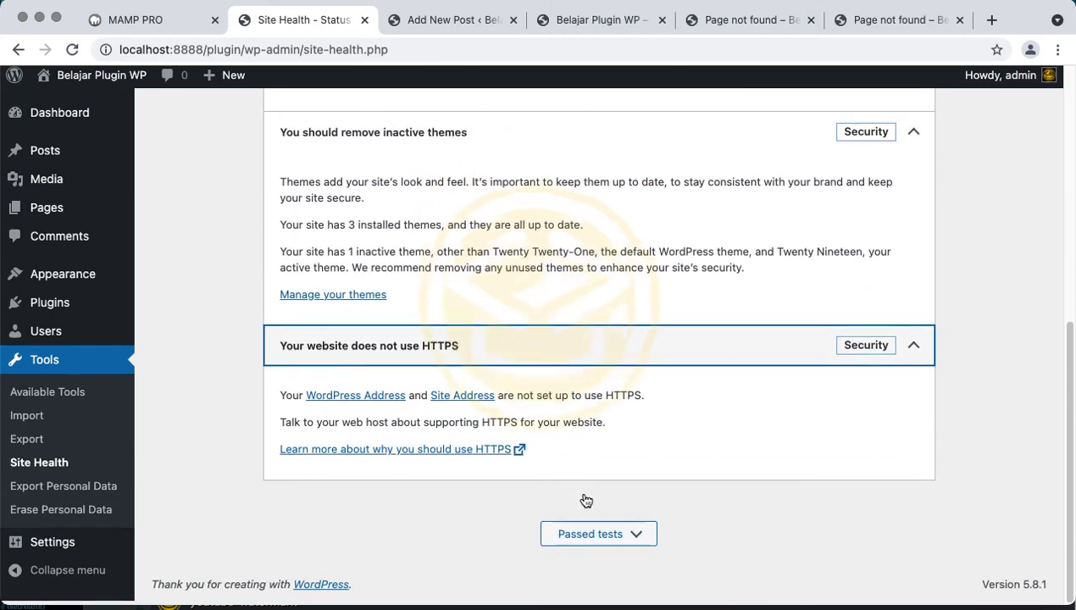
Highlight the advice about contacting the web host and the '0 active plugins' line
triple_click(586, 426)
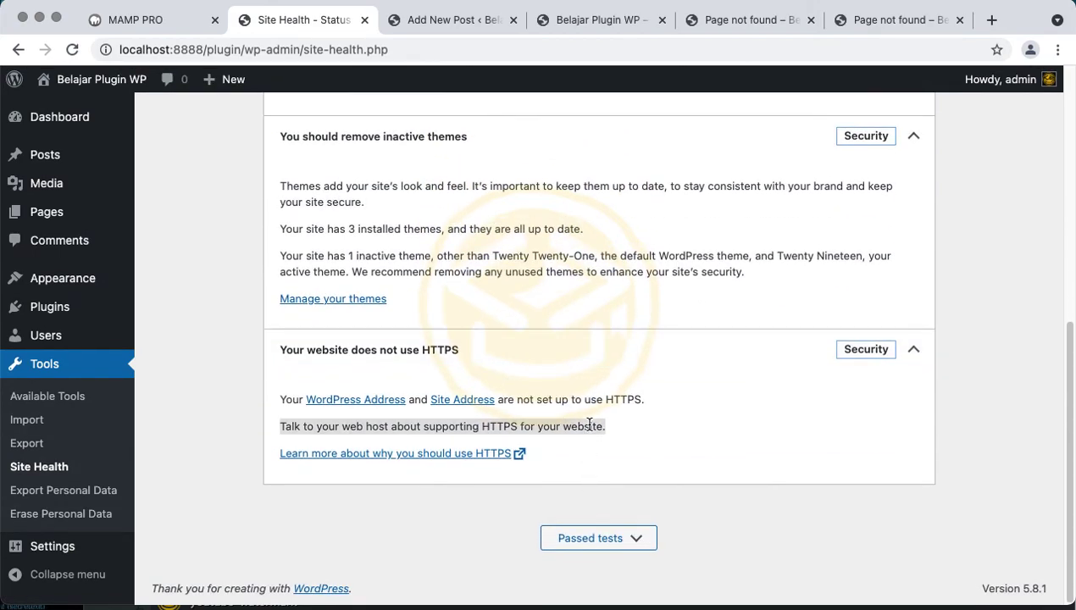
scroll(591, 428, up, 10)
scroll(589, 428, down, 4)
scroll(589, 428, up, 4)
scroll(589, 428, down, 6)
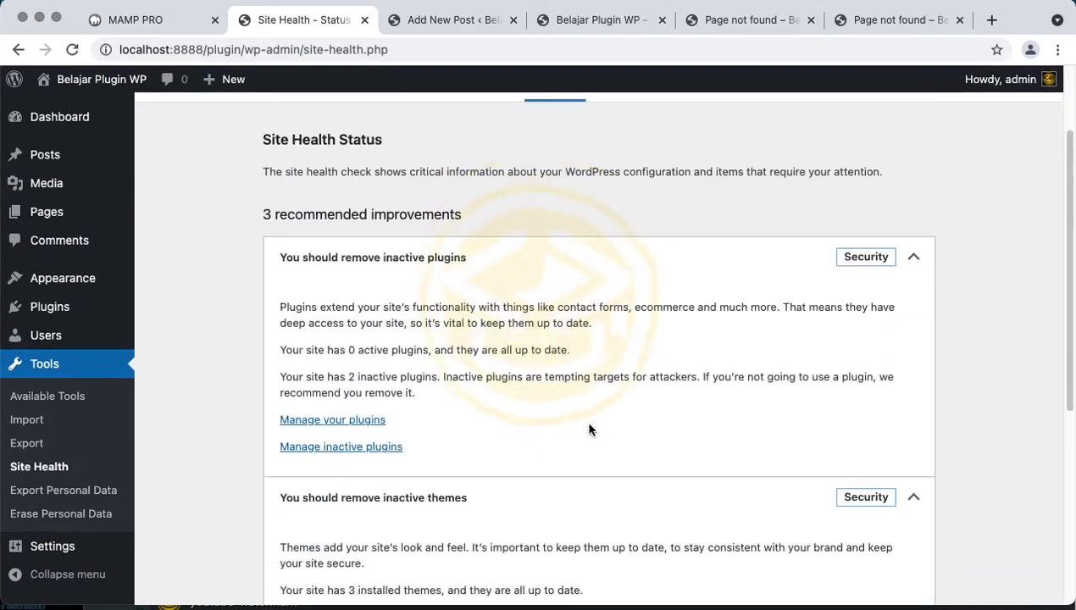
scroll(590, 427, up, 5)
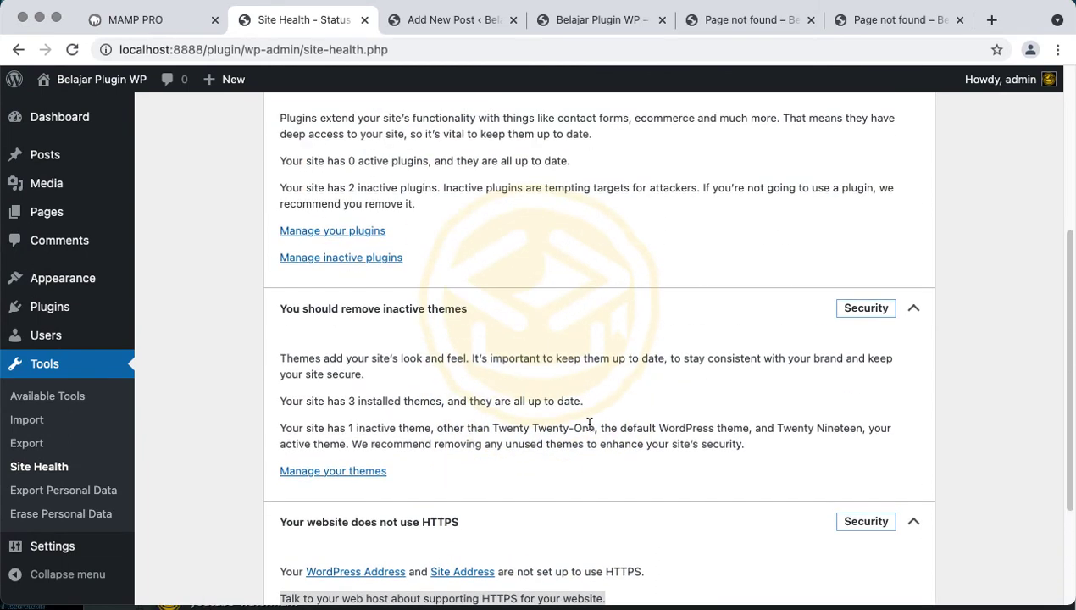
triple_click(563, 362)
scroll(563, 362, down, 5)
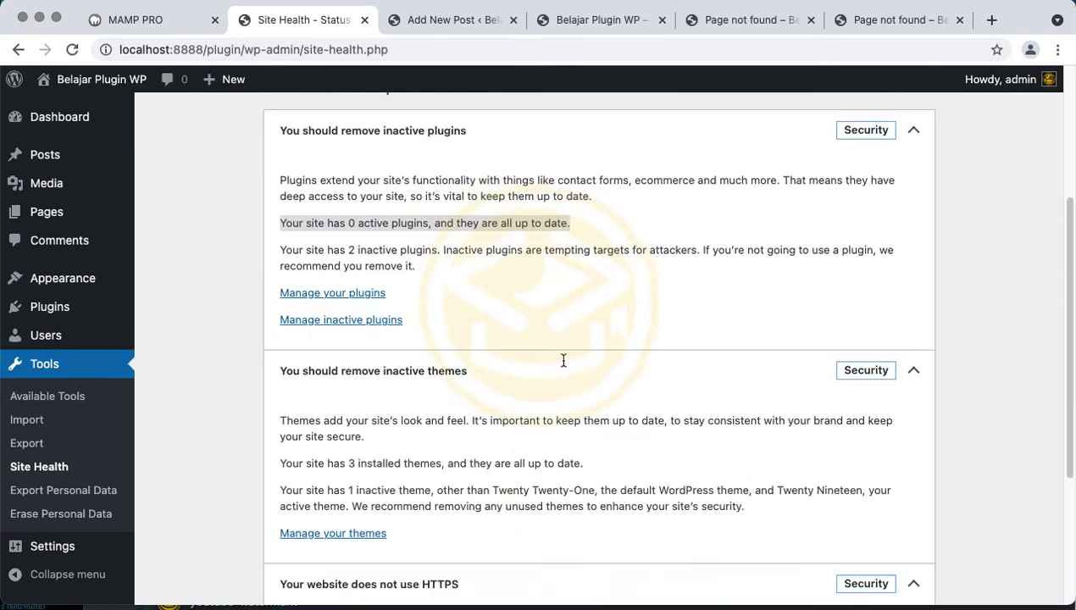
scroll(504, 372, up, 1)
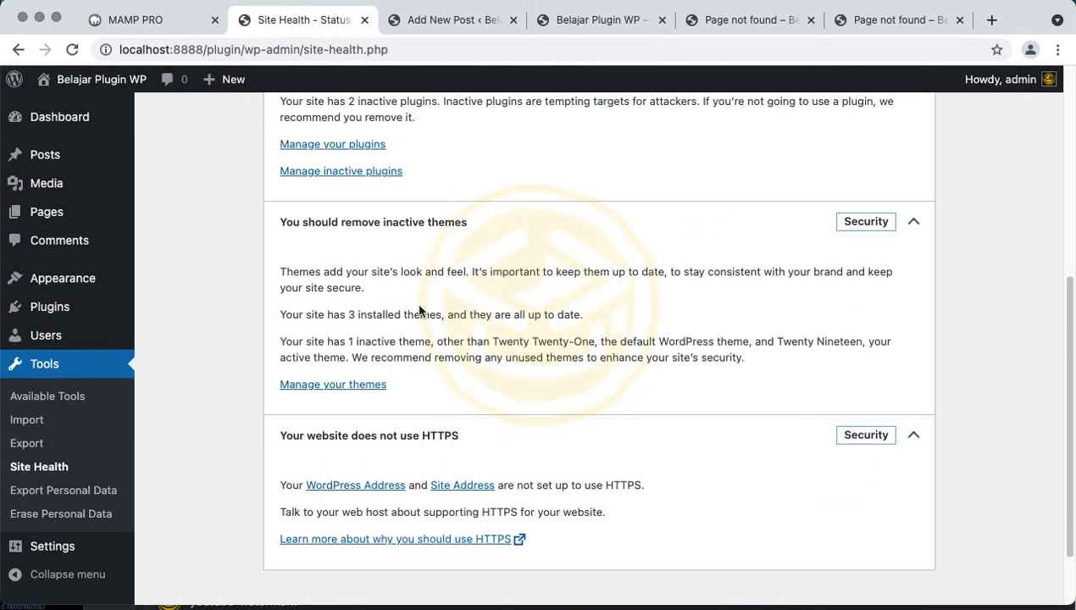
scroll(420, 311, up, 4)
Collapse the inactive plugins and HTTPS details, then go to Export Personal Data
click(421, 313)
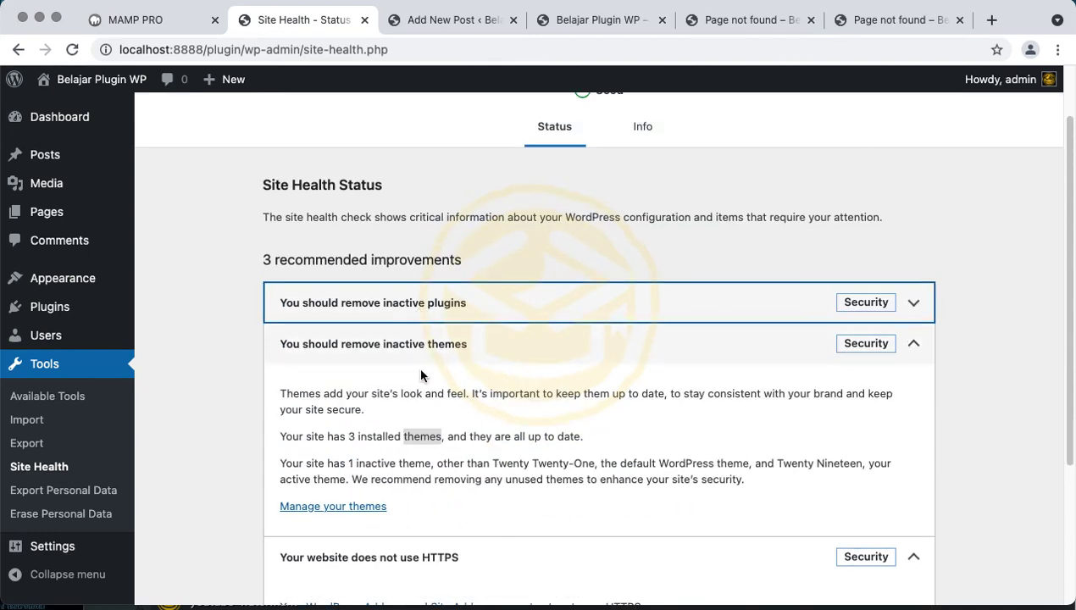
scroll(425, 443, down, 5)
click(466, 373)
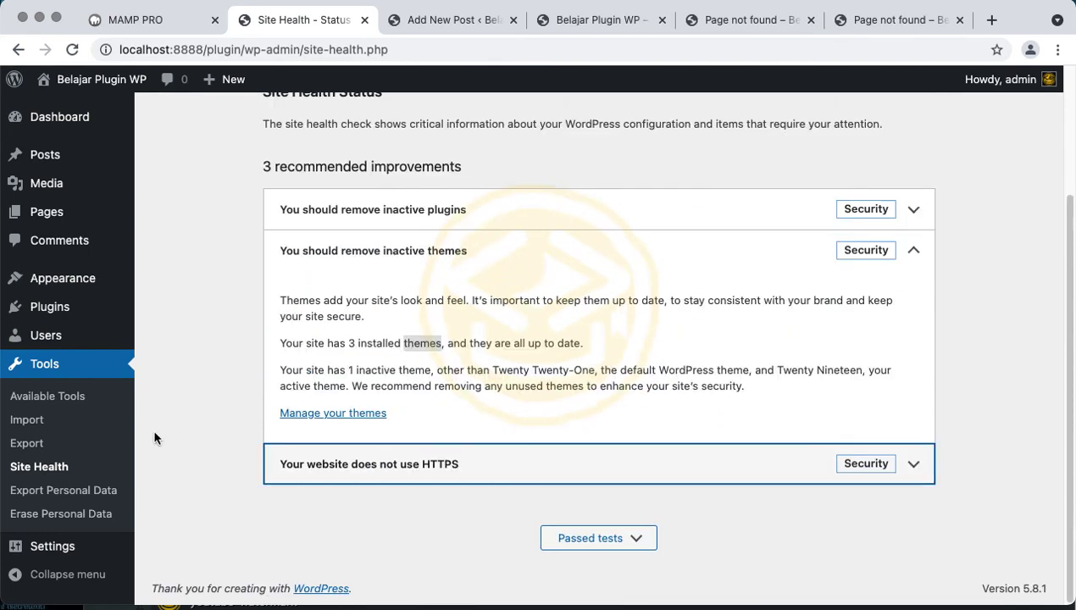
click(95, 490)
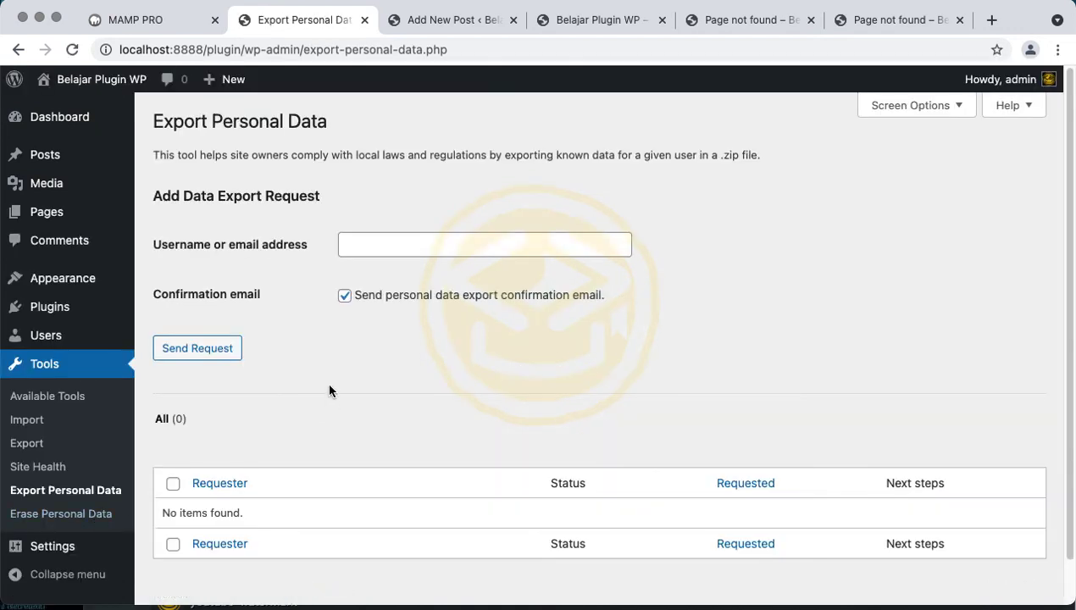
Put the cursor in the empty Username or email address field of the export request form
click(394, 244)
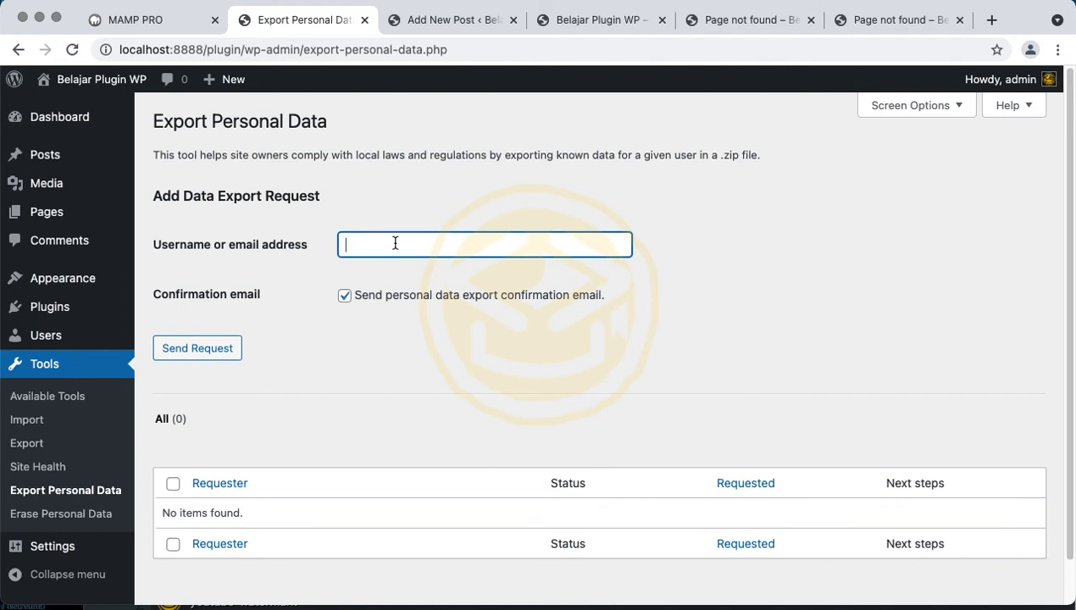
scroll(395, 243, down, 1)
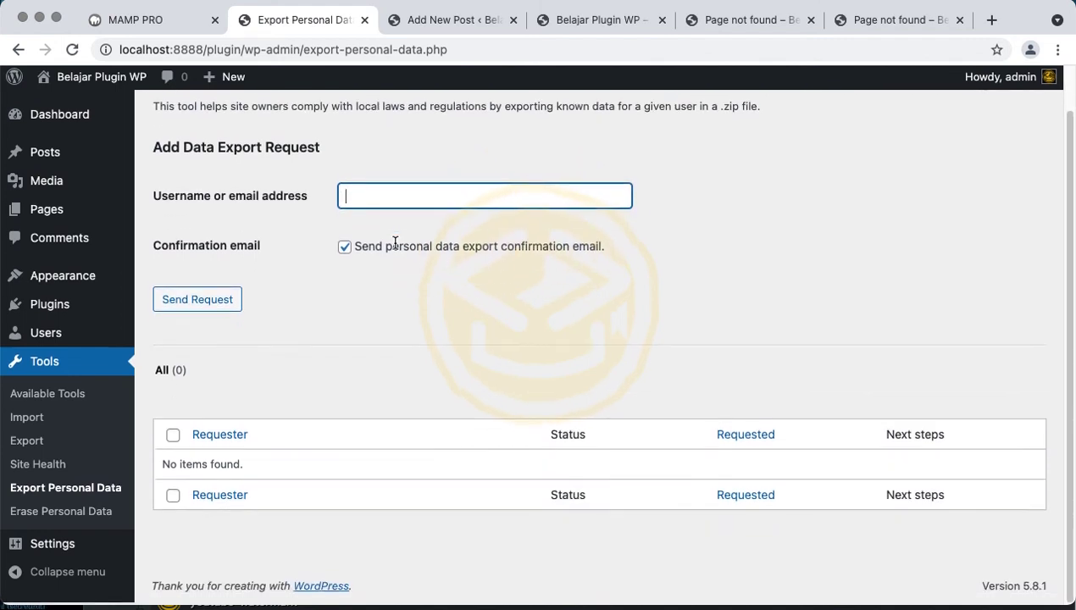
scroll(283, 255, up, 1)
scroll(254, 322, down, 1)
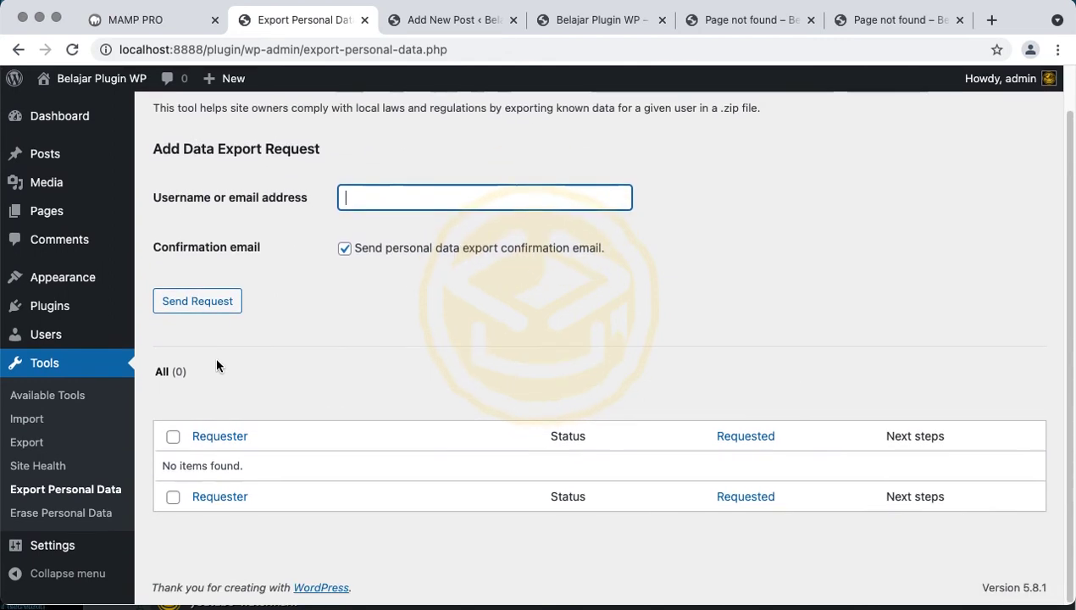
Open Settings > General and review the site title, UTC+0 timezone, date formats and Monday week start
mouse_move(89, 542)
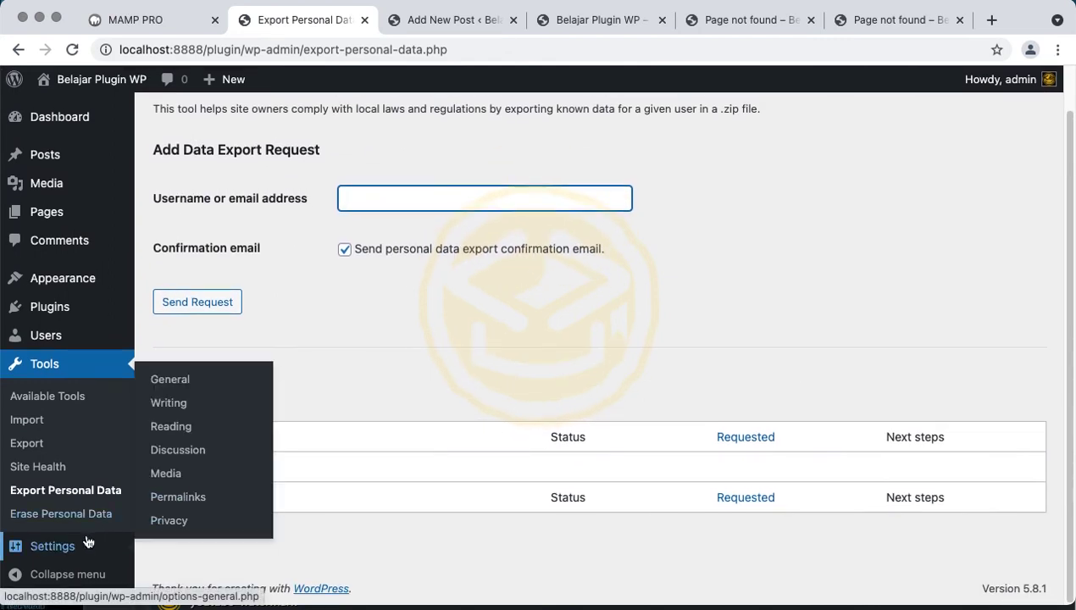
click(194, 381)
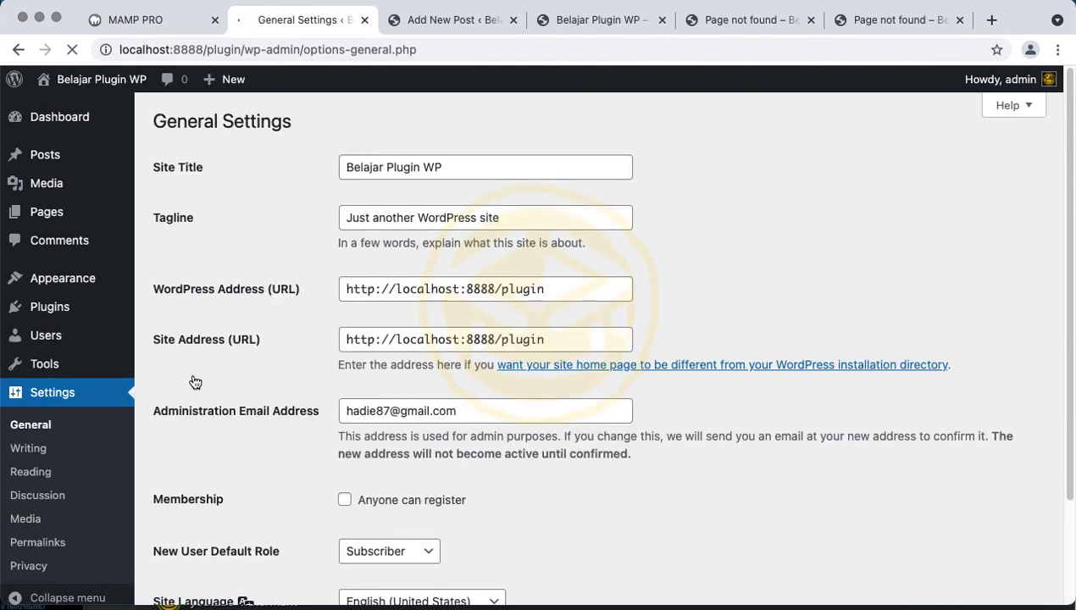
scroll(194, 380, down, 4)
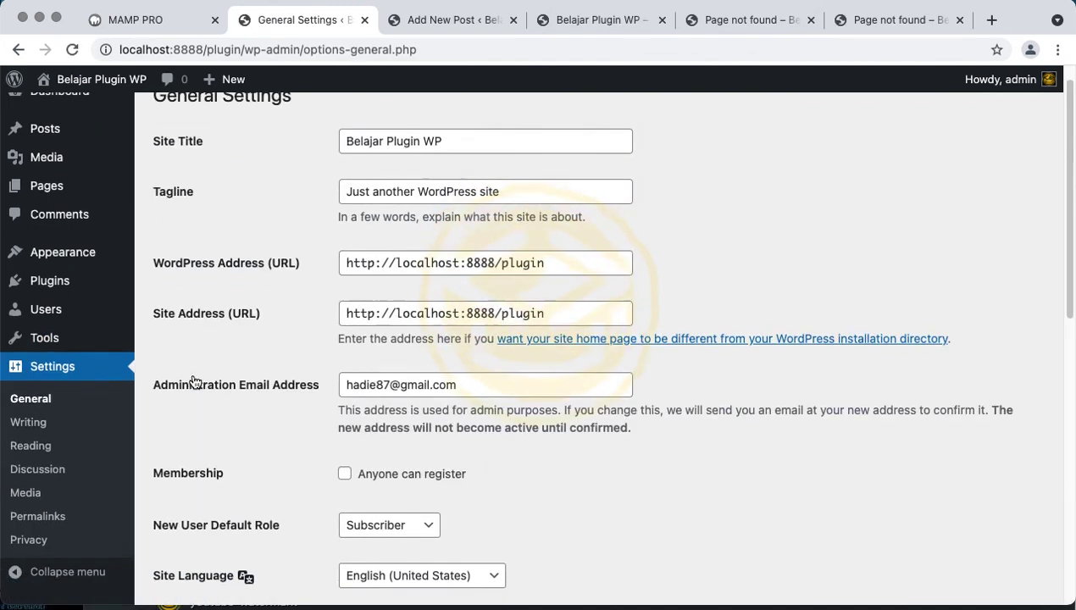
scroll(111, 457, down, 3)
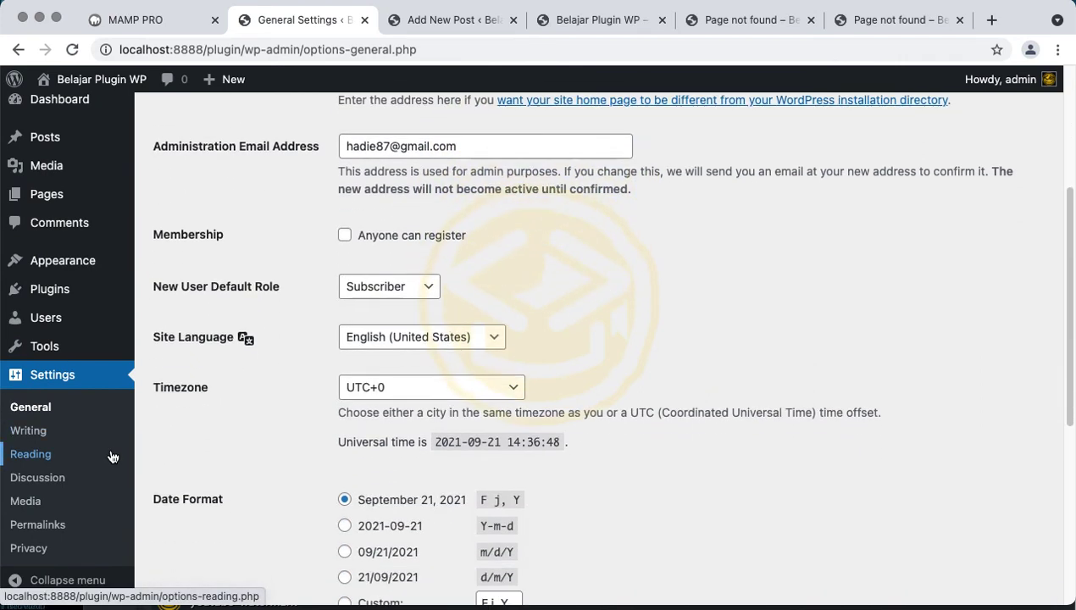
scroll(213, 379, down, 10)
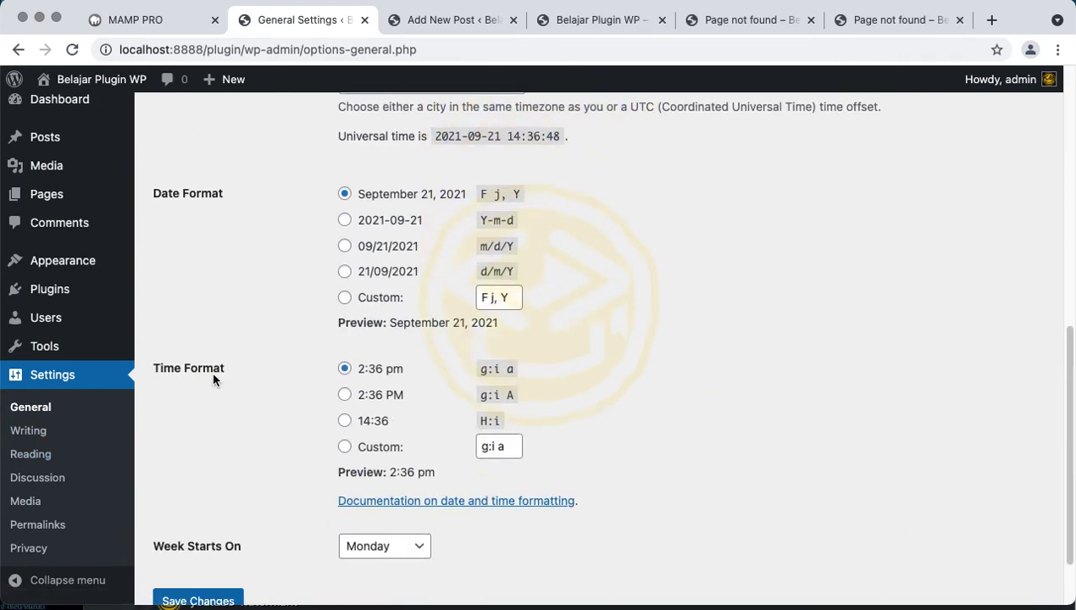
scroll(212, 378, up, 9)
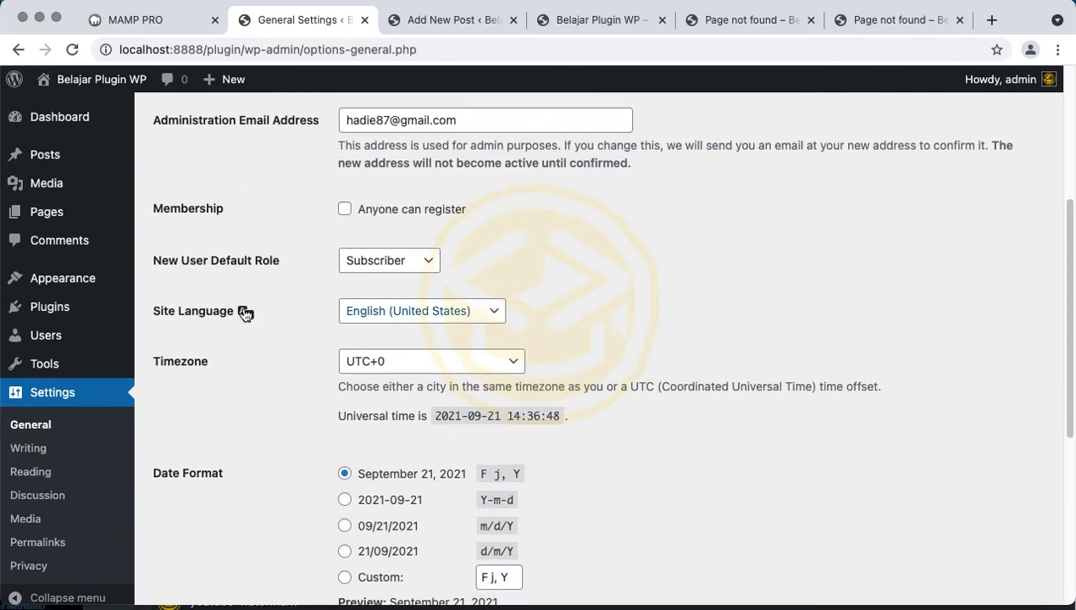
scroll(228, 379, down, 2)
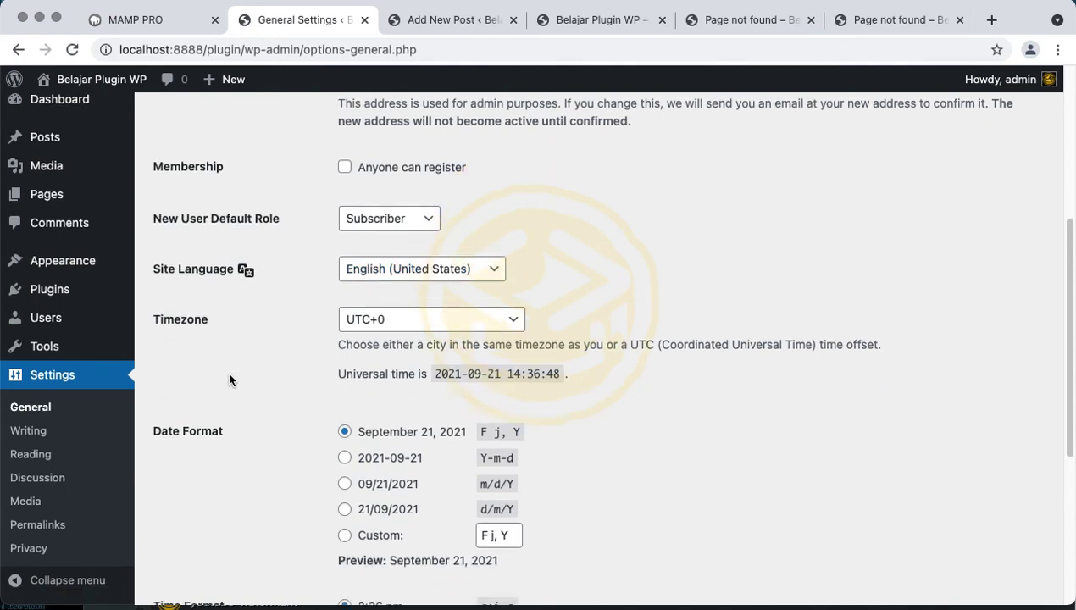